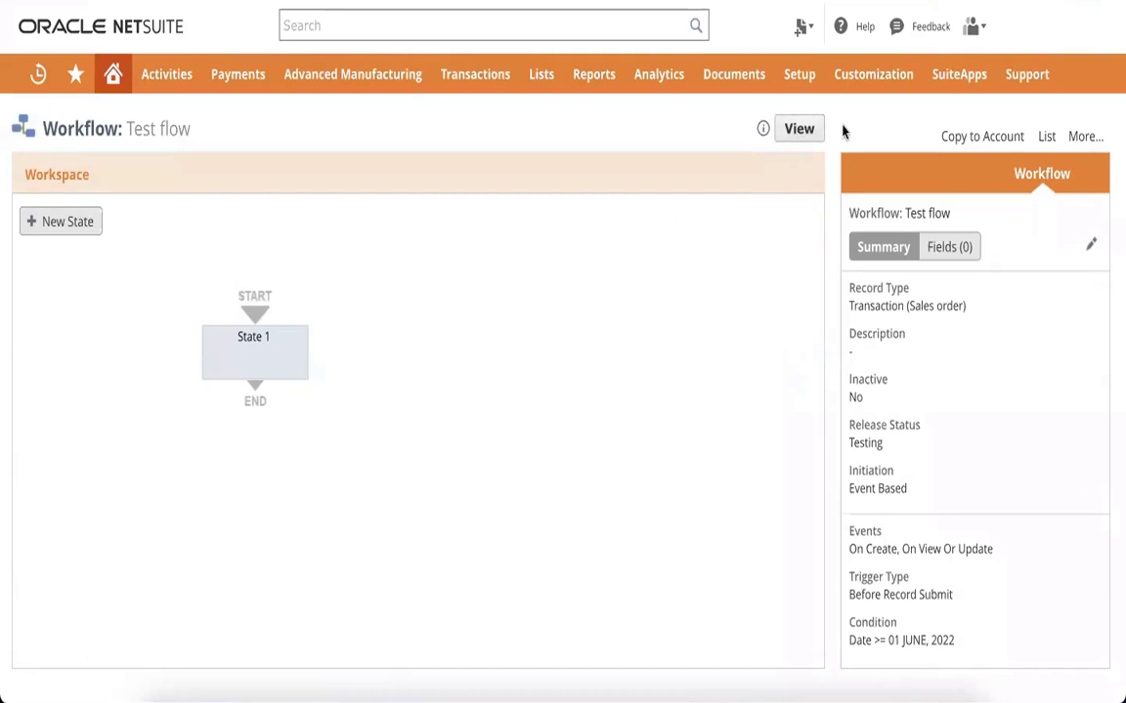
# Step: Switch the Test flow workflow out of edit mode into its read-only view
pyautogui.click(799, 132)
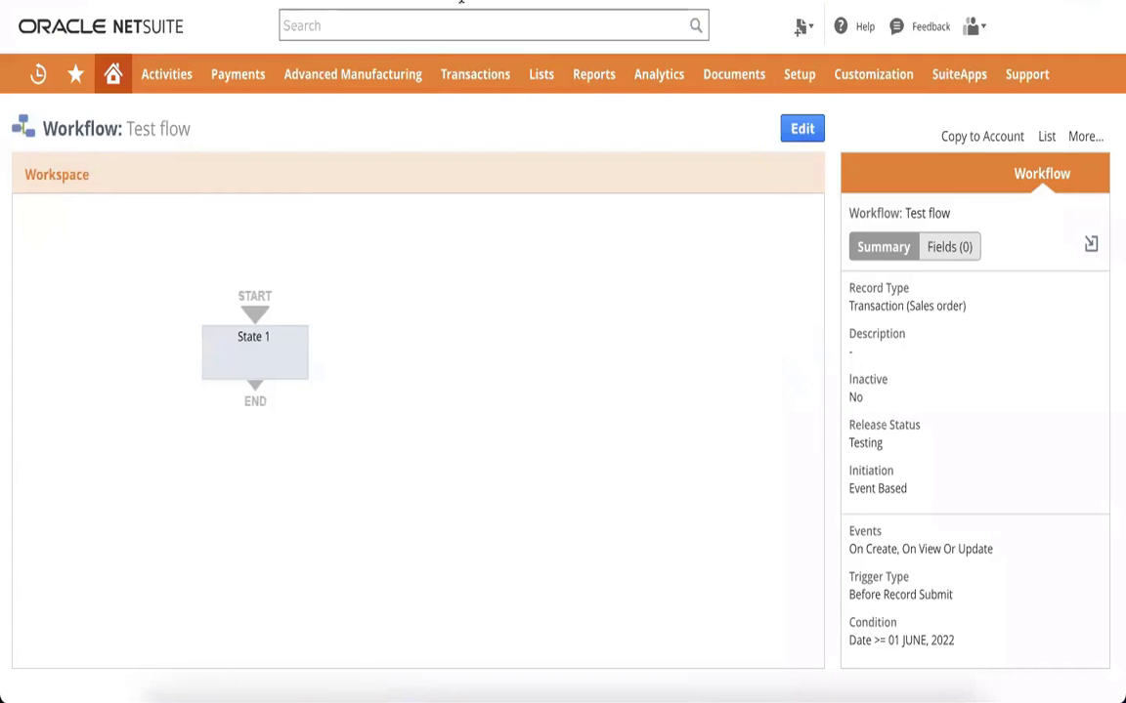
pyautogui.moveTo(491, 98)
pyautogui.moveTo(483, 276)
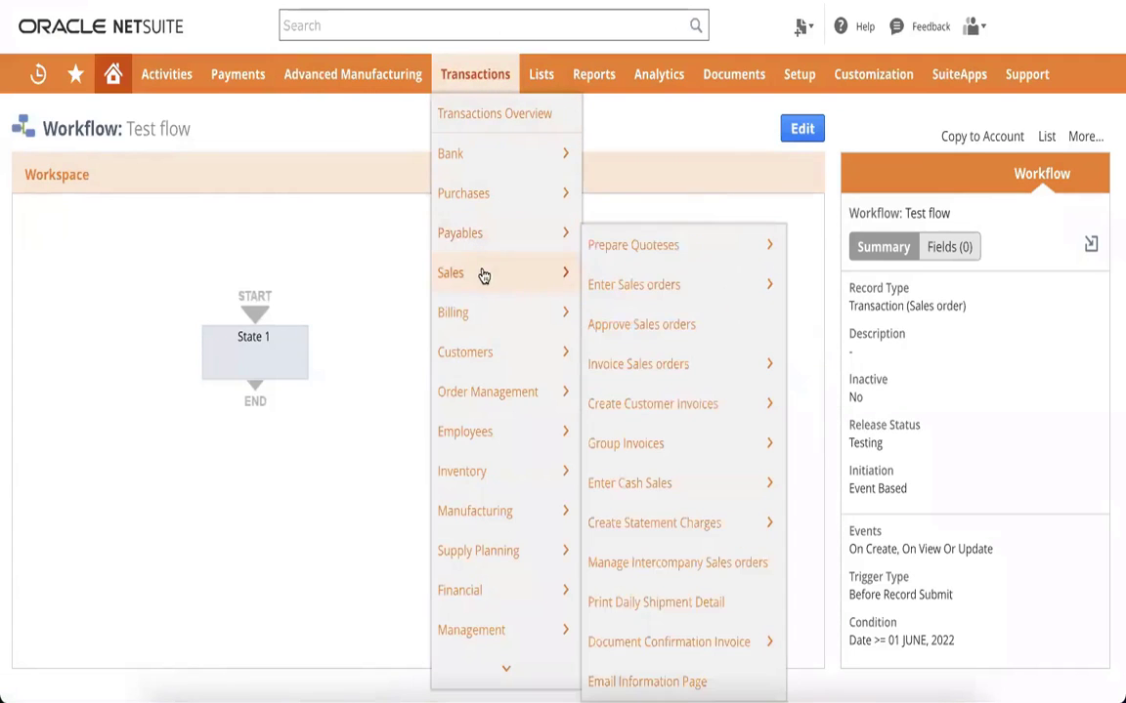
pyautogui.moveTo(675, 286)
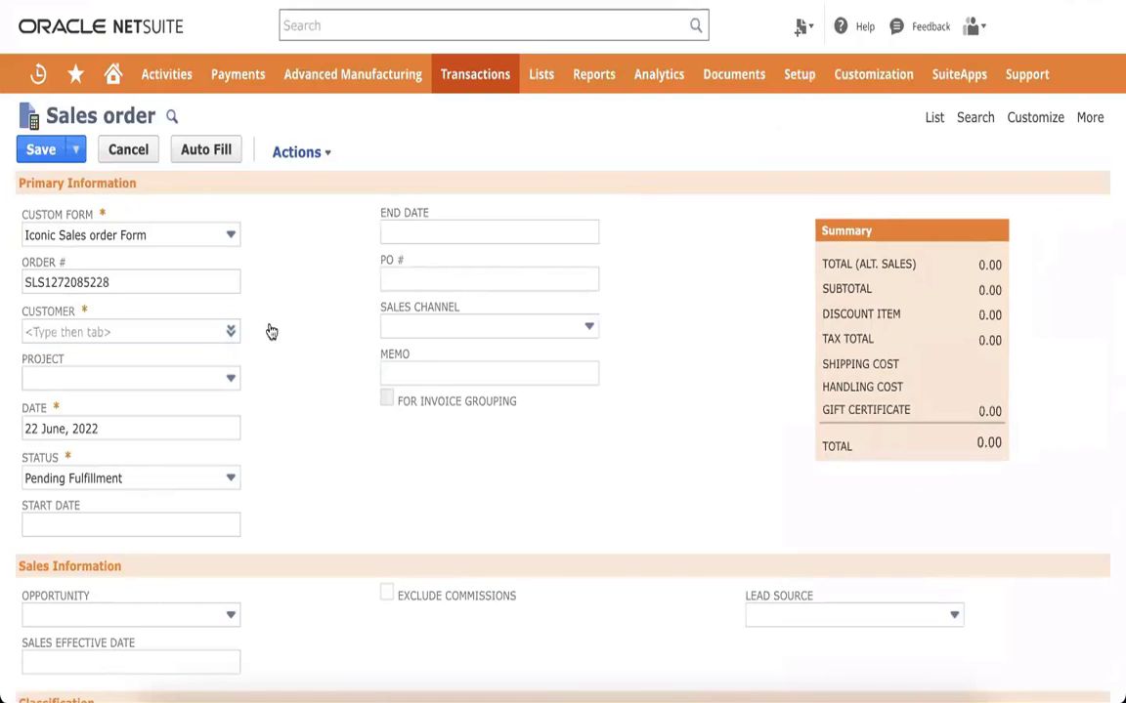
pyautogui.click(167, 333)
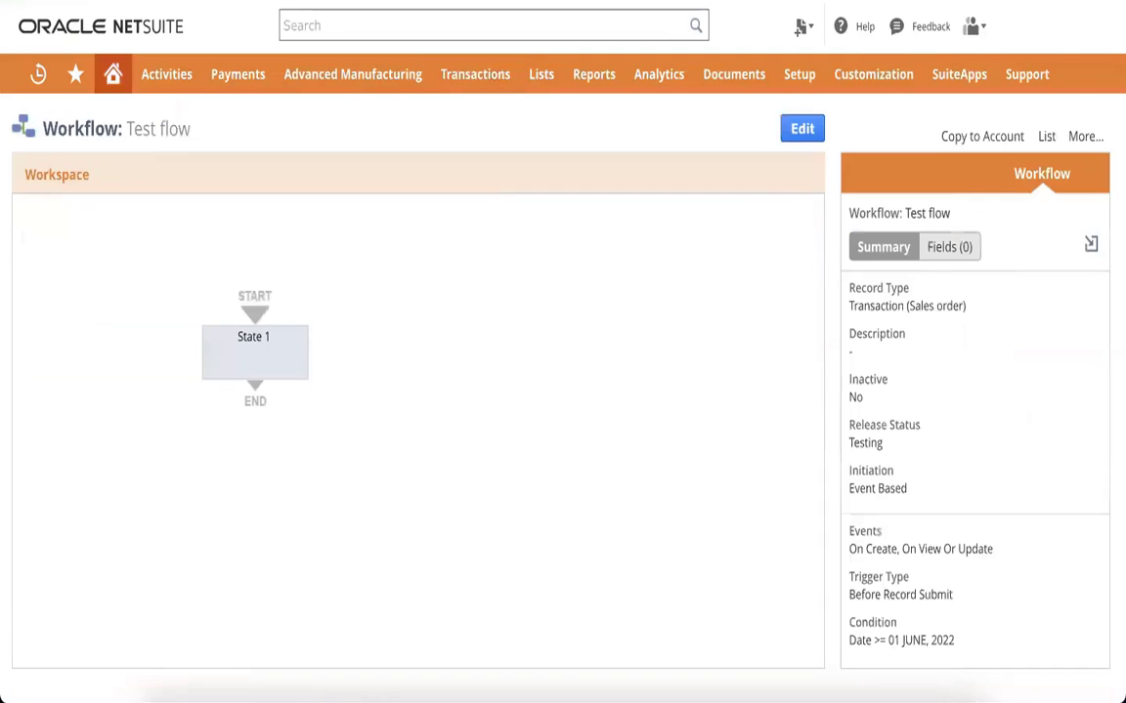
# Step: Edit Test flow's workflow settings, set Trigger Type to Before Record Load, and save
pyautogui.click(801, 129)
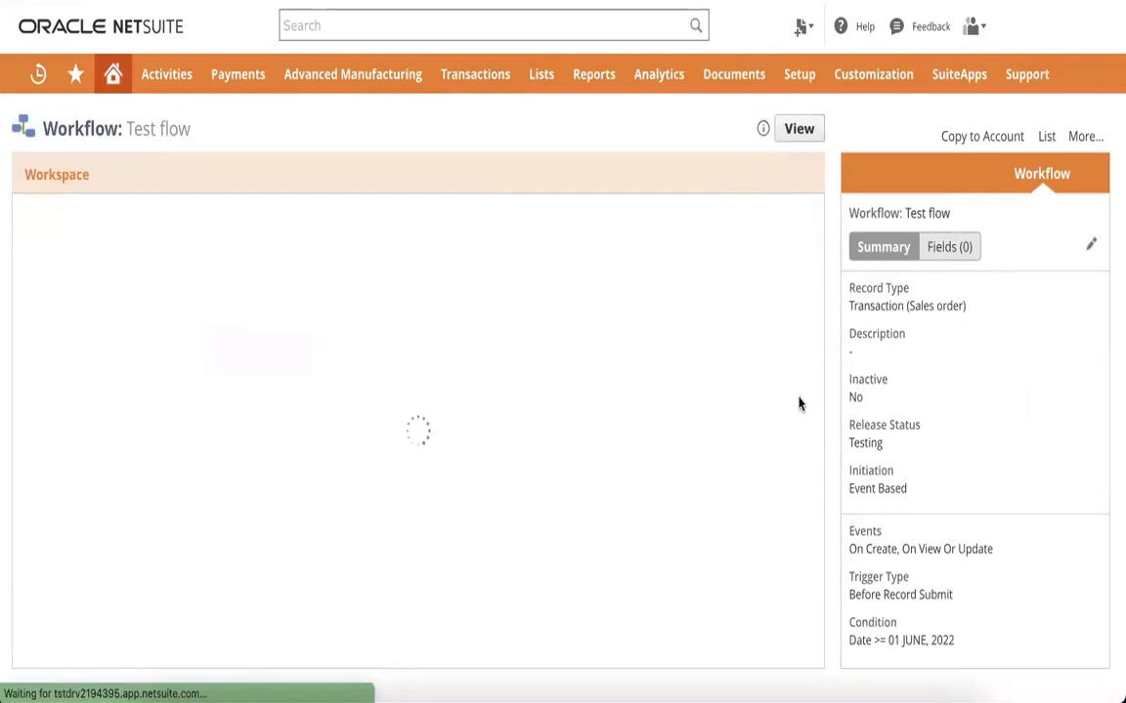
pyautogui.click(1090, 245)
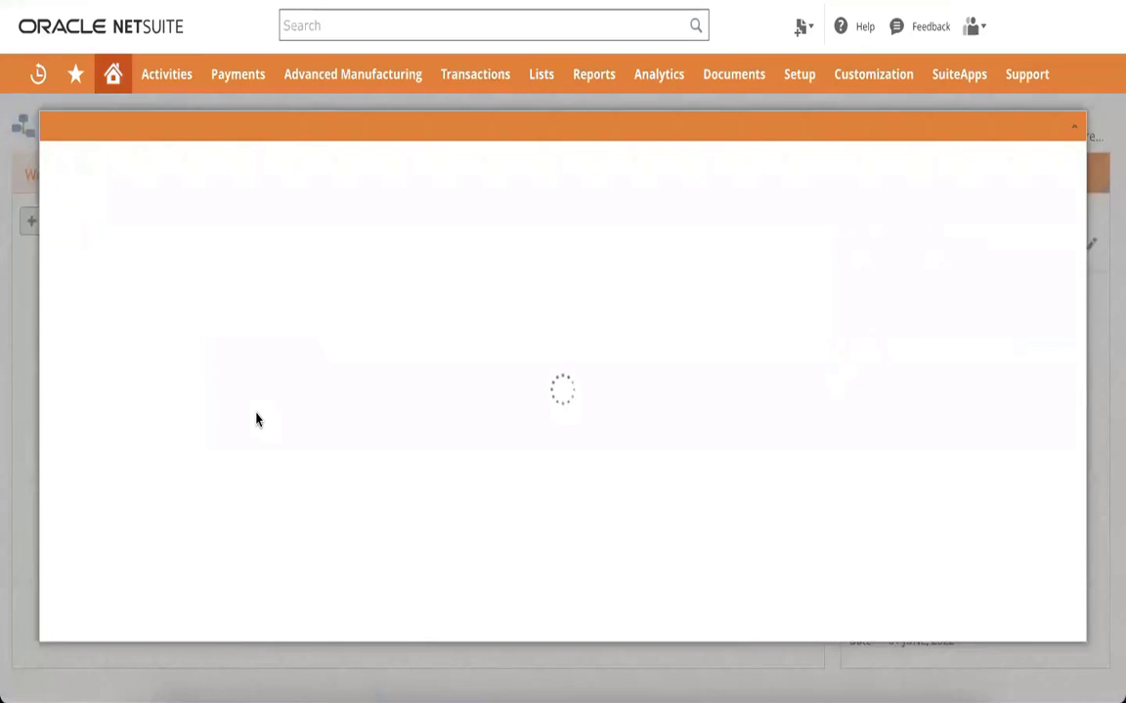
pyautogui.scroll(-3, 256, 420)
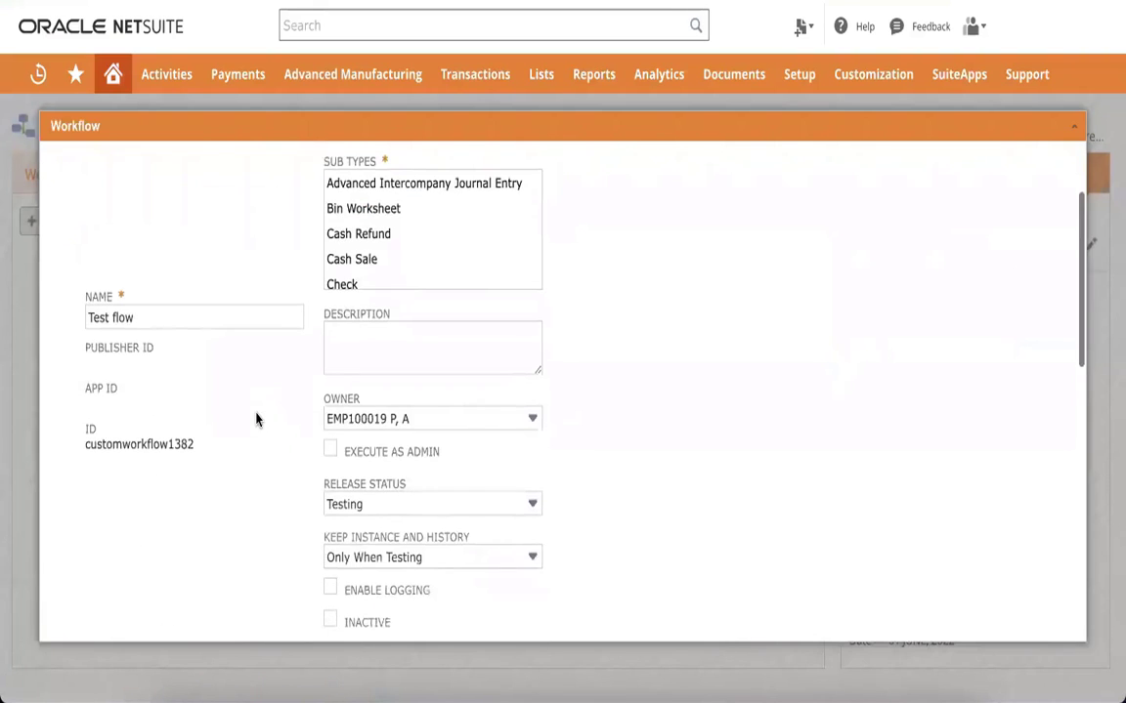
pyautogui.scroll(-5, 256, 420)
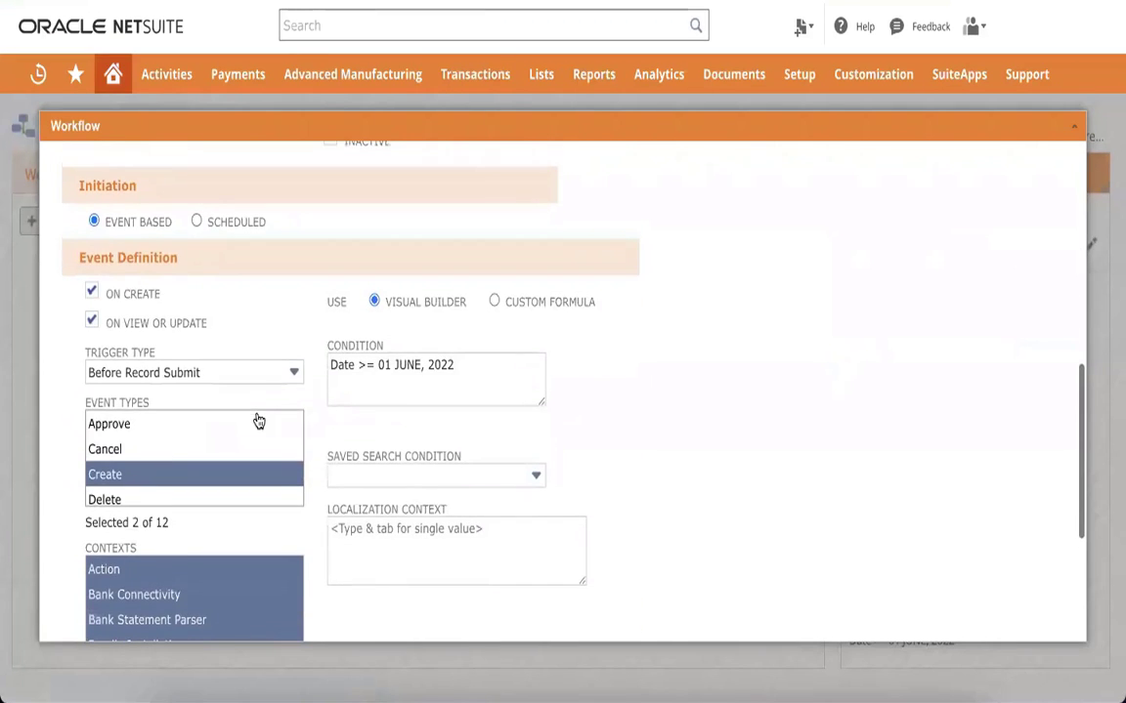
pyautogui.click(216, 371)
pyautogui.click(154, 424)
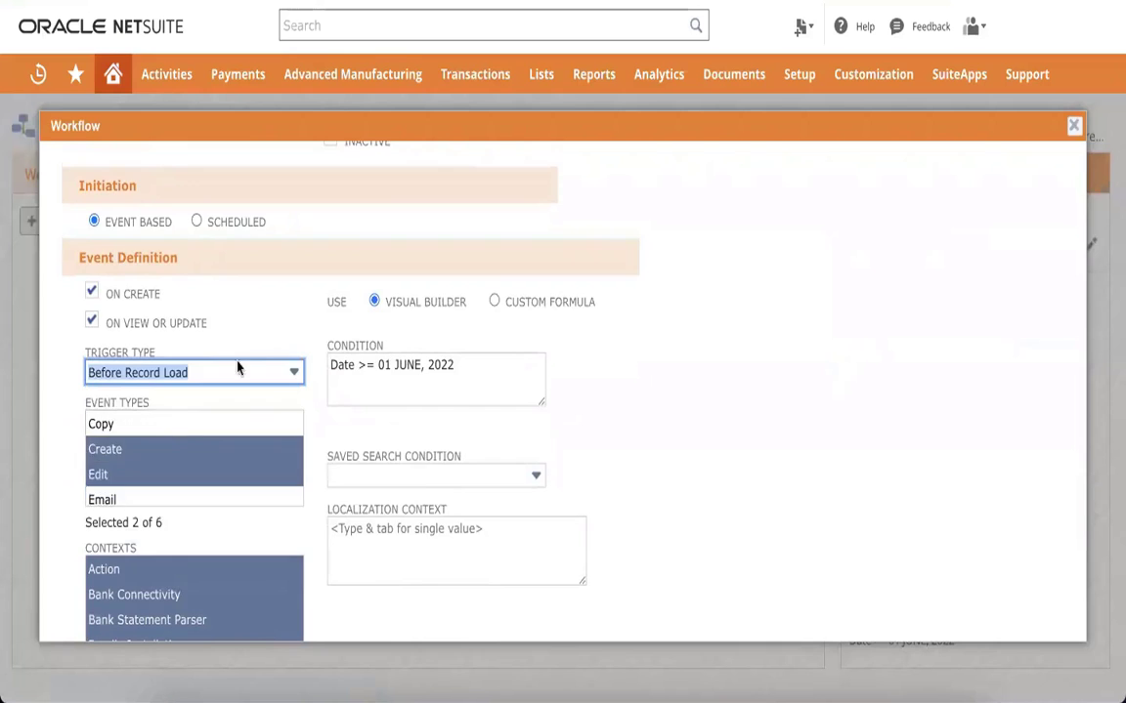
pyautogui.scroll(8, 239, 375)
pyautogui.scroll(-8, 209, 405)
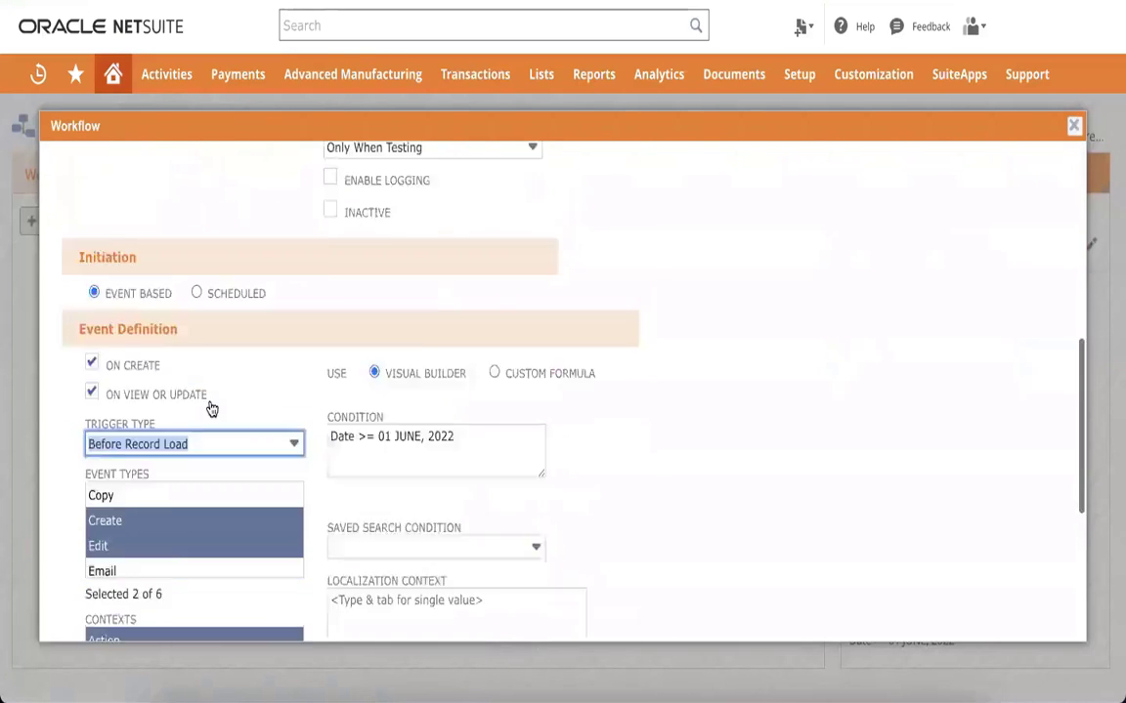
pyautogui.scroll(3, 175, 409)
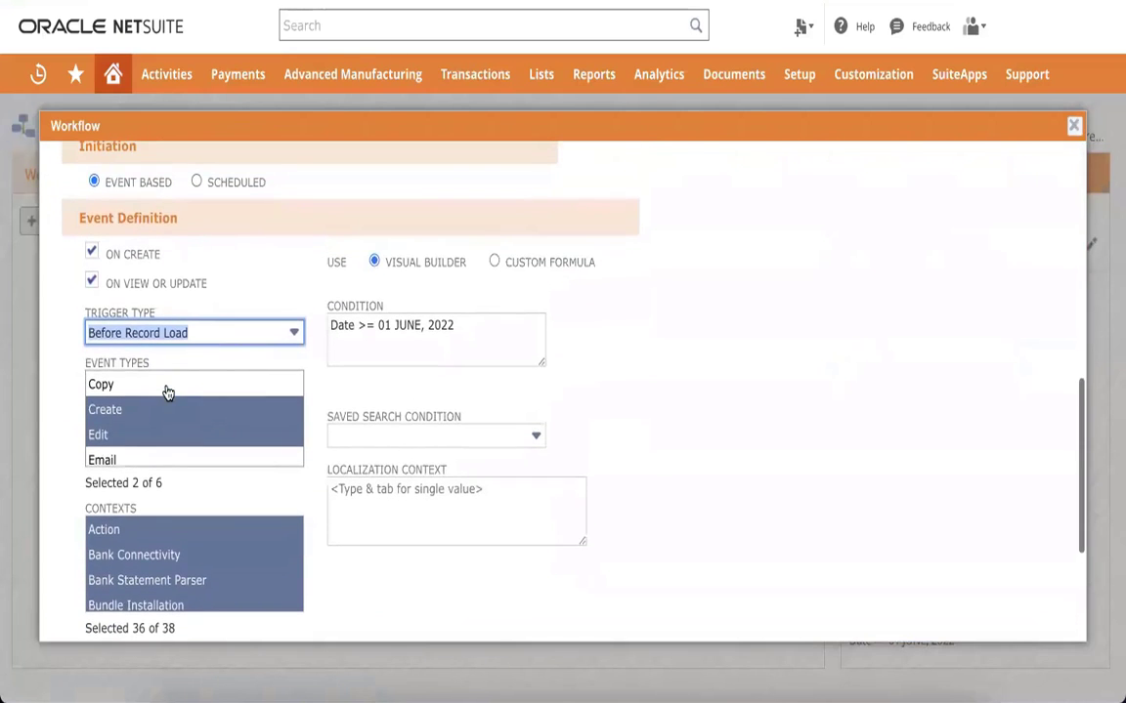
pyautogui.scroll(5, 54, 433)
pyautogui.click(74, 162)
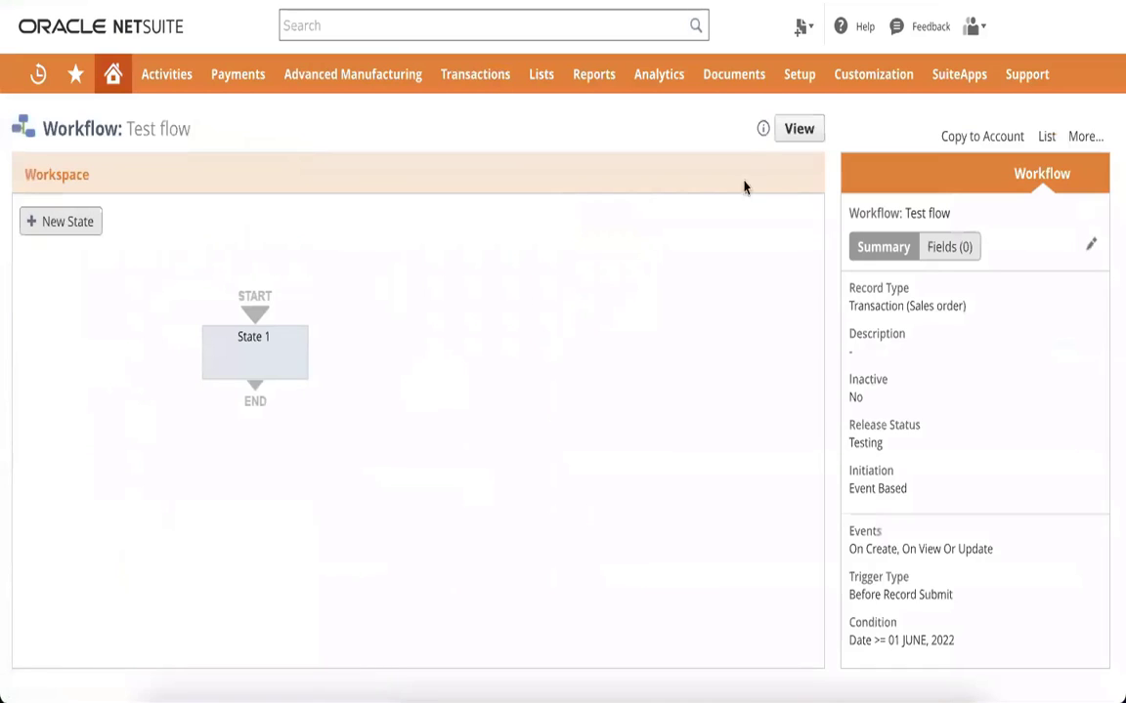
# Step: Return the workflow to view mode and reload a blank sales order form
pyautogui.click(795, 132)
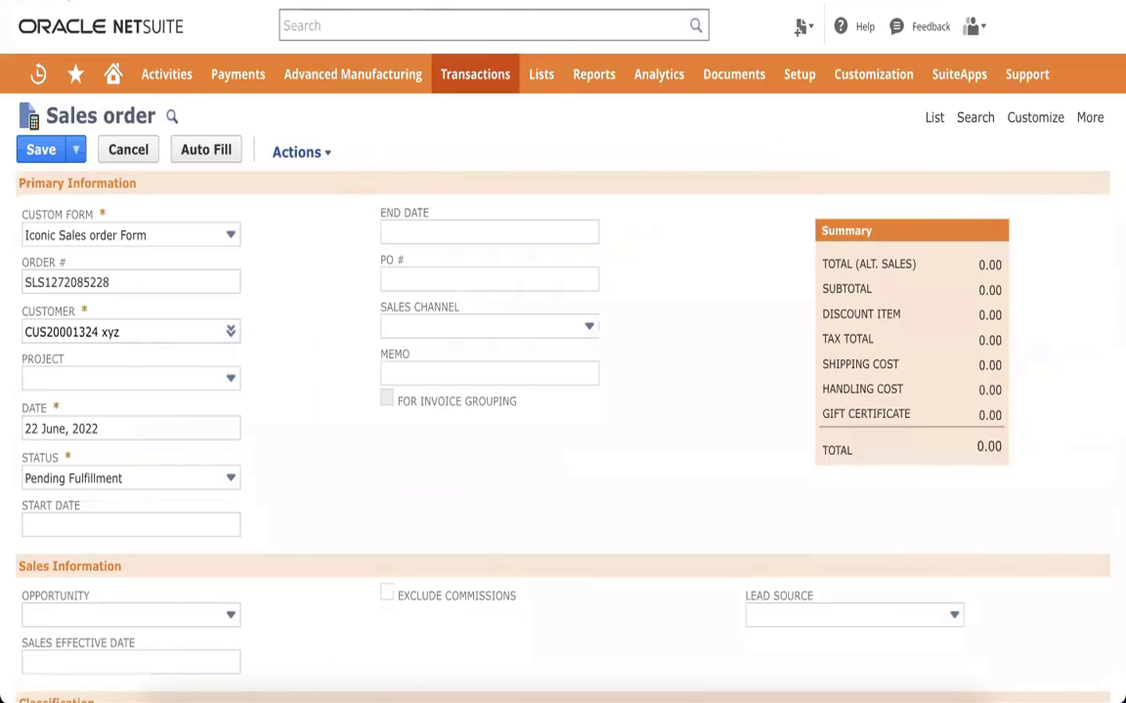
pyautogui.press('super+r')
pyautogui.click(607, 247)
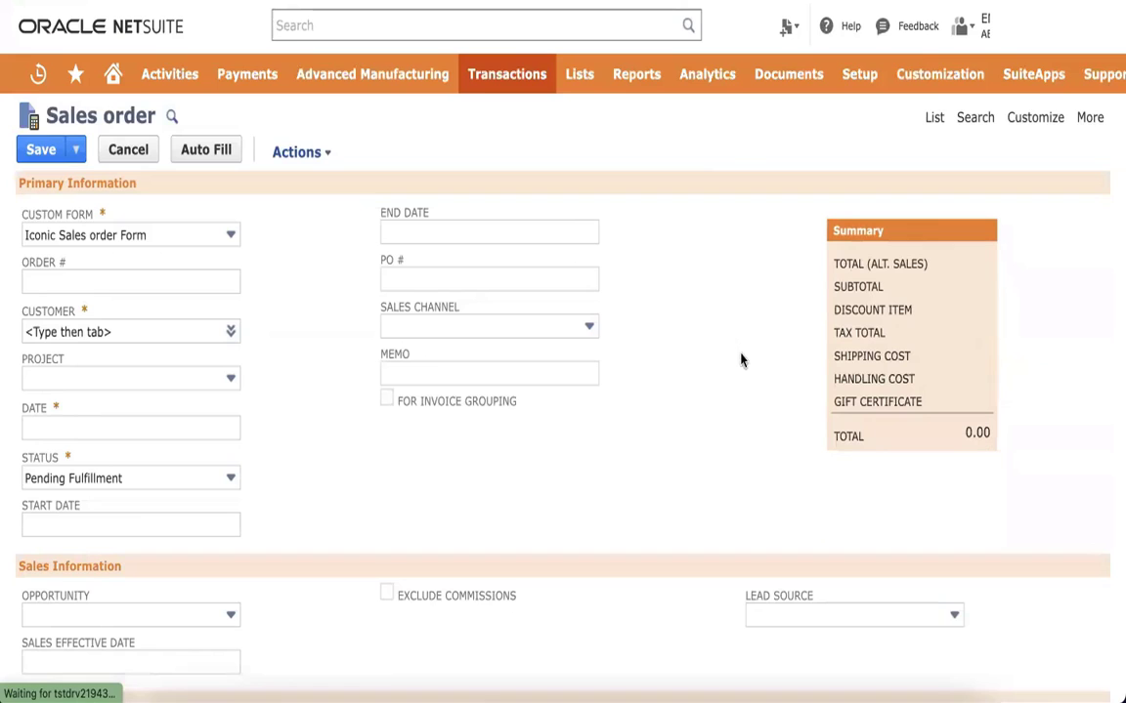
# Step: Show the Memo field's help text on the sales order, then close it
pyautogui.click(391, 356)
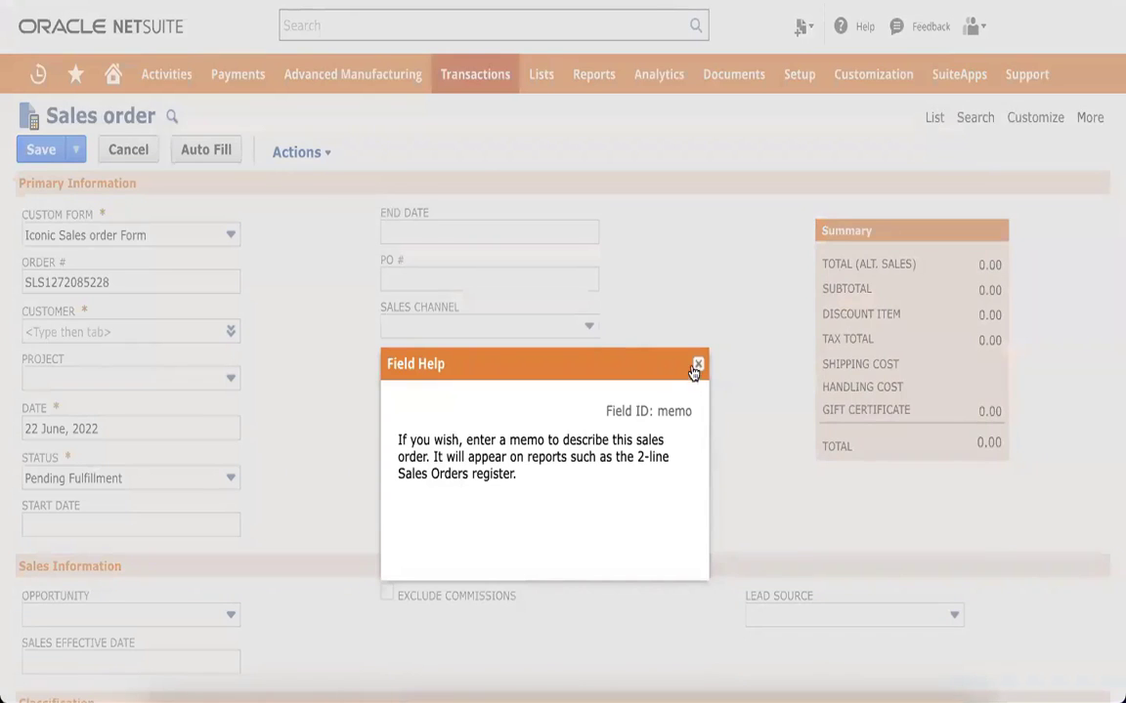
pyautogui.click(698, 365)
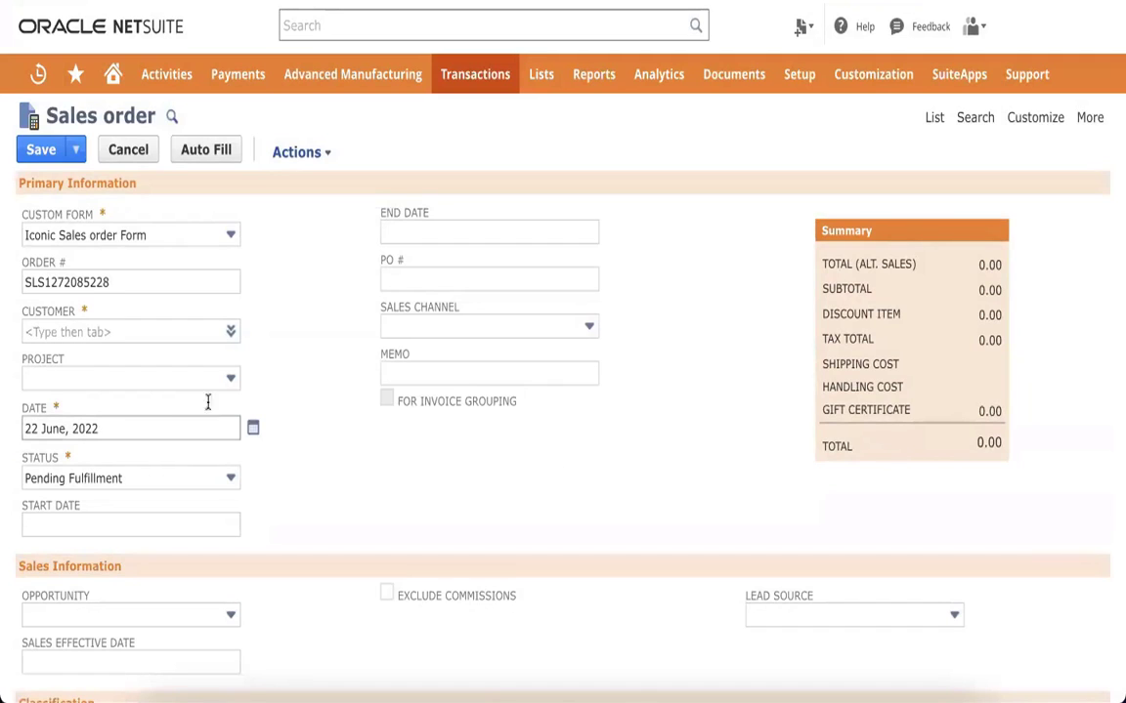
pyautogui.scroll(-1, 225, 386)
# Step: Scroll through the new sales order and view its custom Boomi and Celigo fields
pyautogui.scroll(-4, 365, 414)
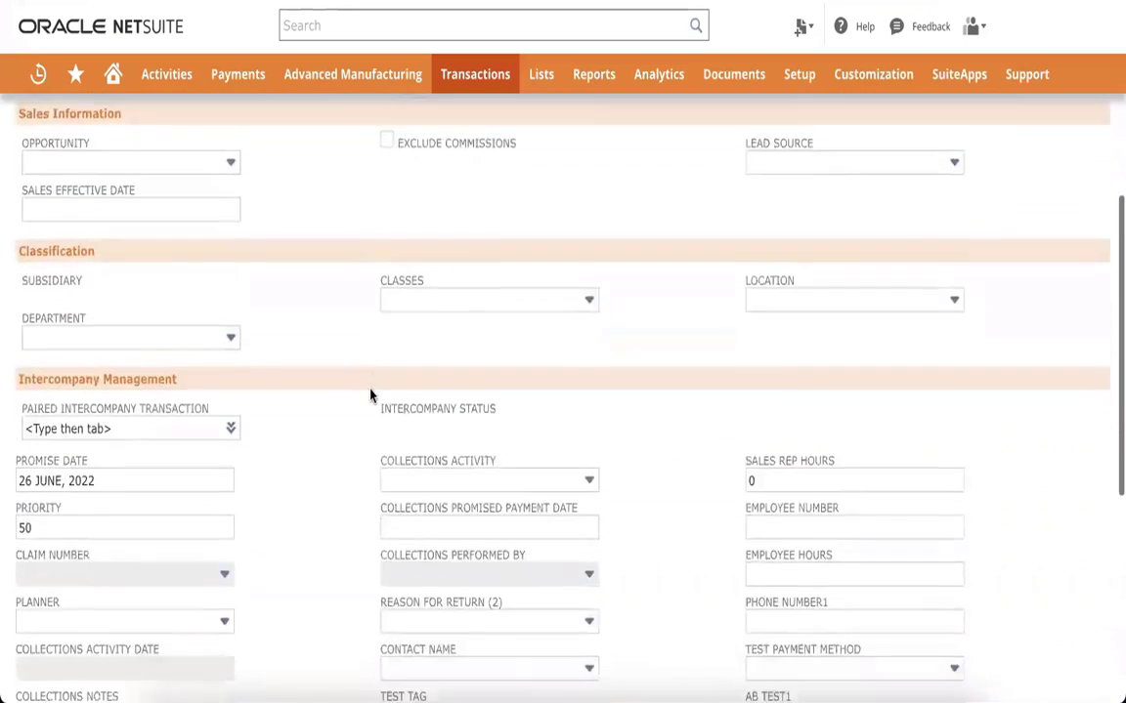
pyautogui.scroll(-5, 369, 394)
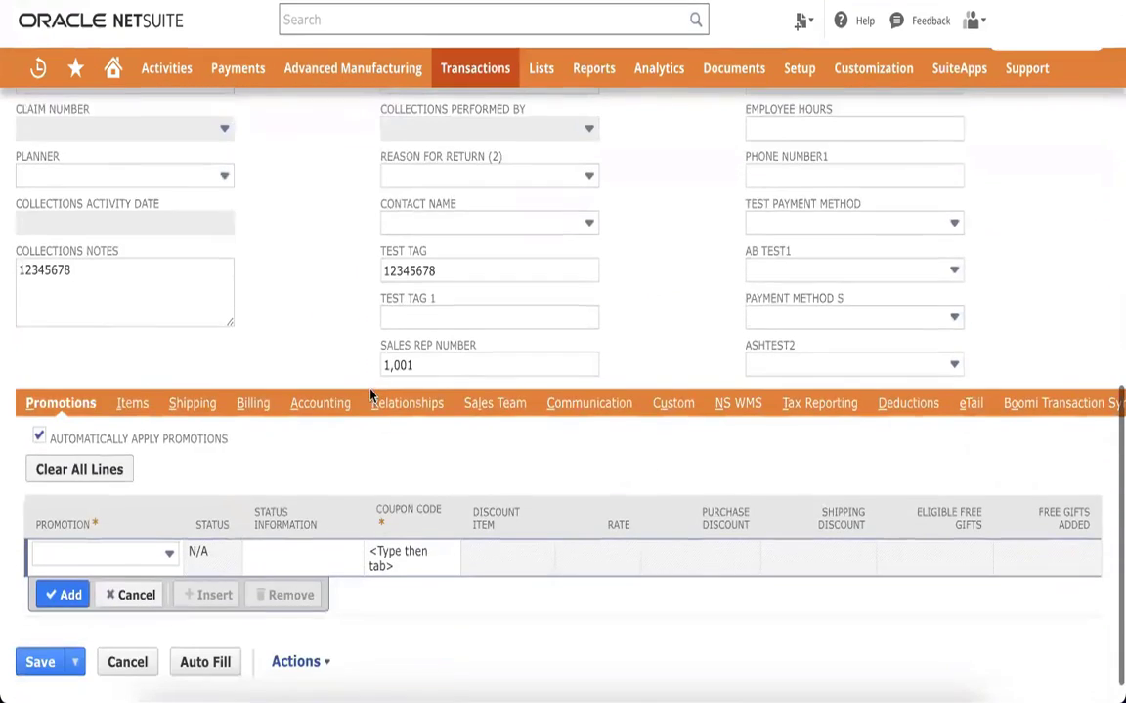
pyautogui.scroll(10, 705, 446)
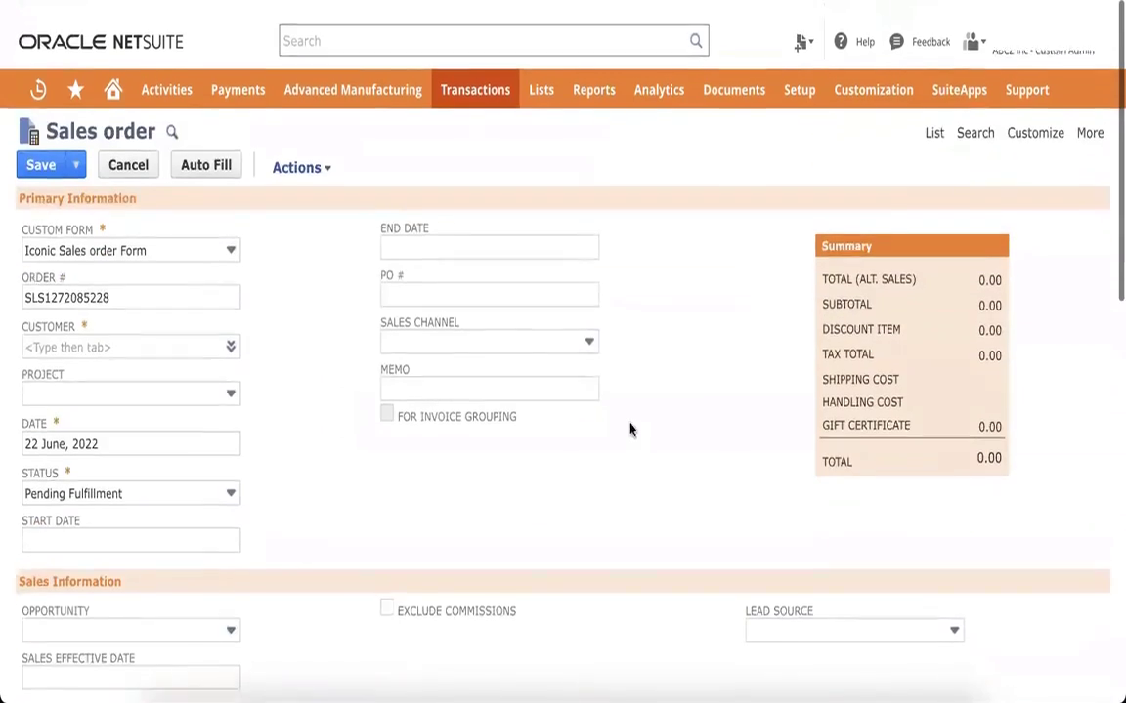
pyautogui.scroll(-10, 428, 301)
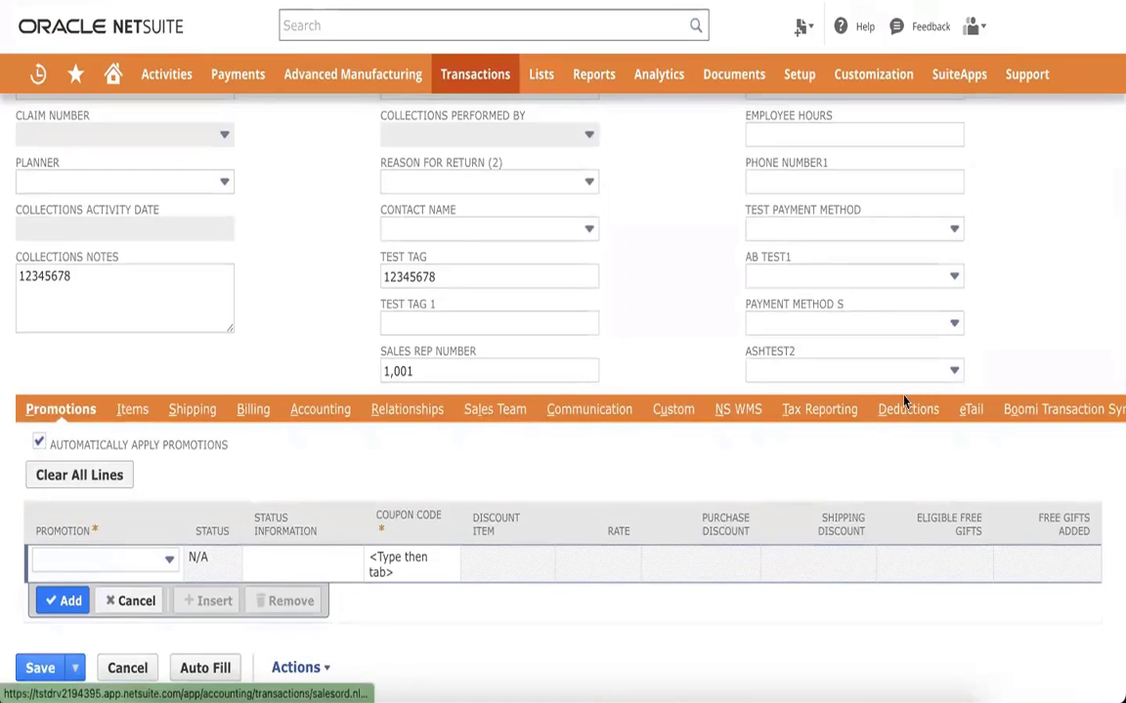
pyautogui.hscroll(10, 782, 430)
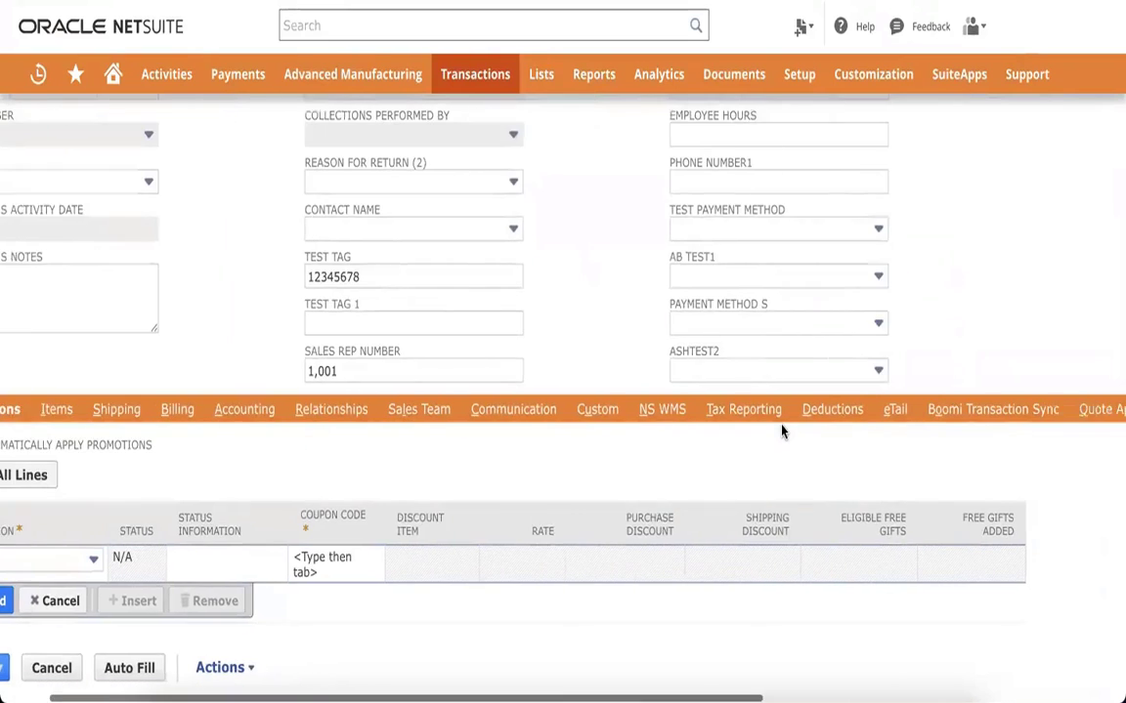
pyautogui.hscroll(-1, 781, 431)
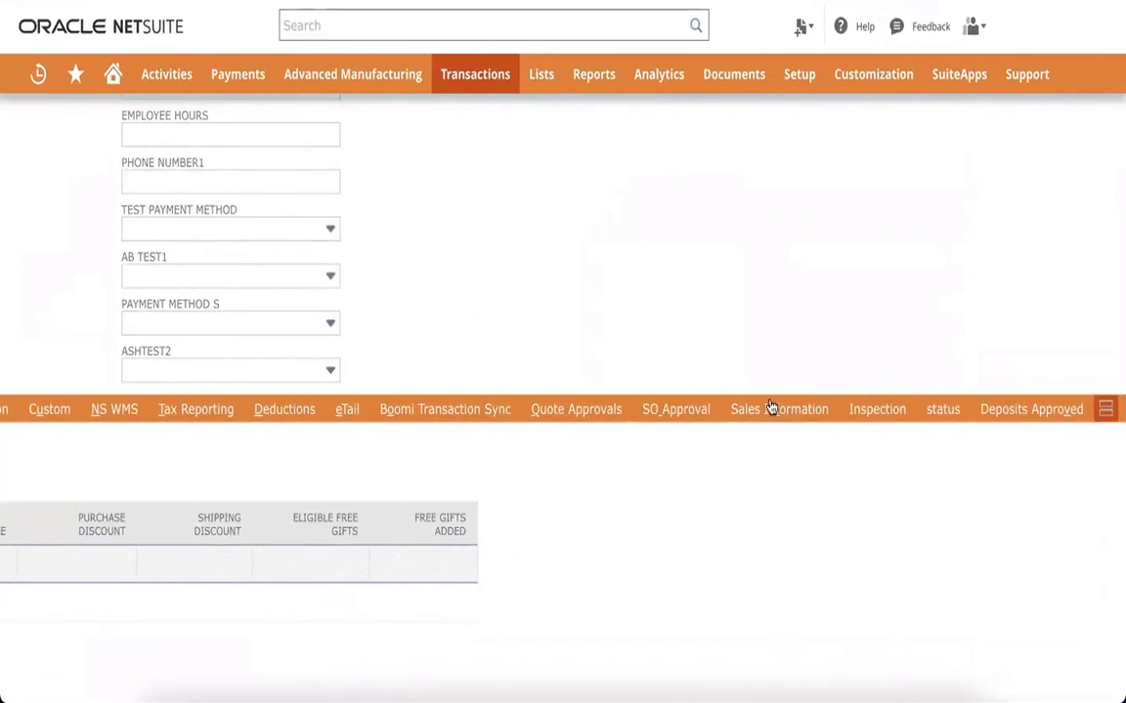
pyautogui.hscroll(-10, 650, 439)
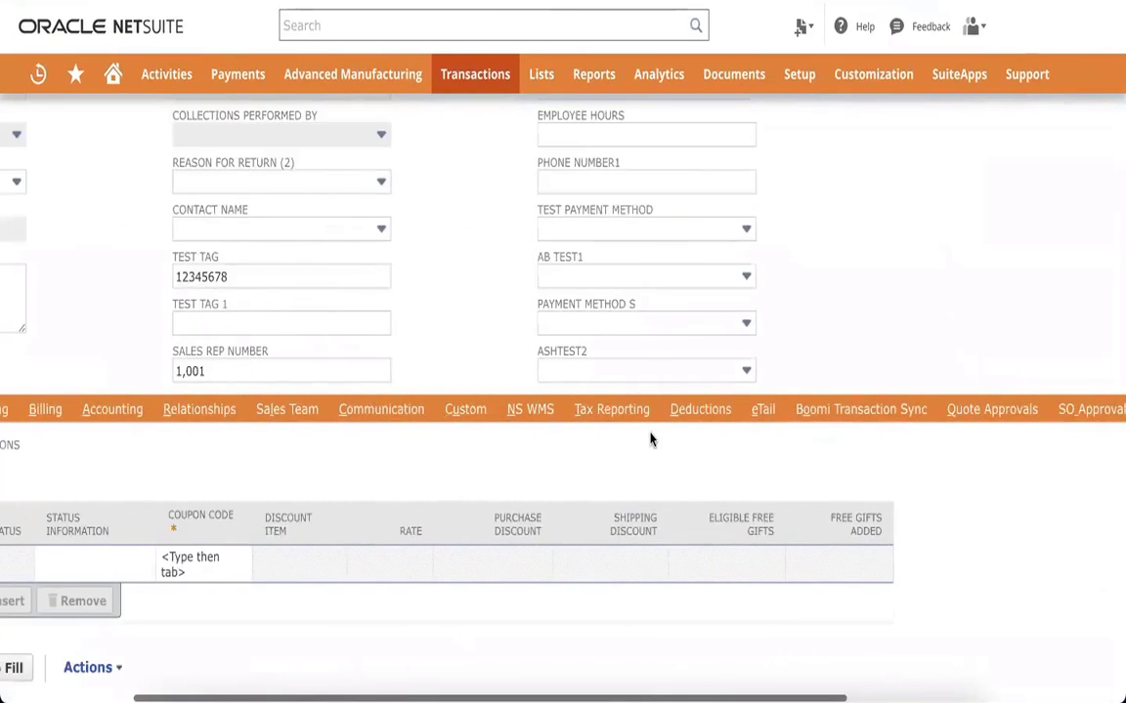
pyautogui.hscroll(-1, 649, 439)
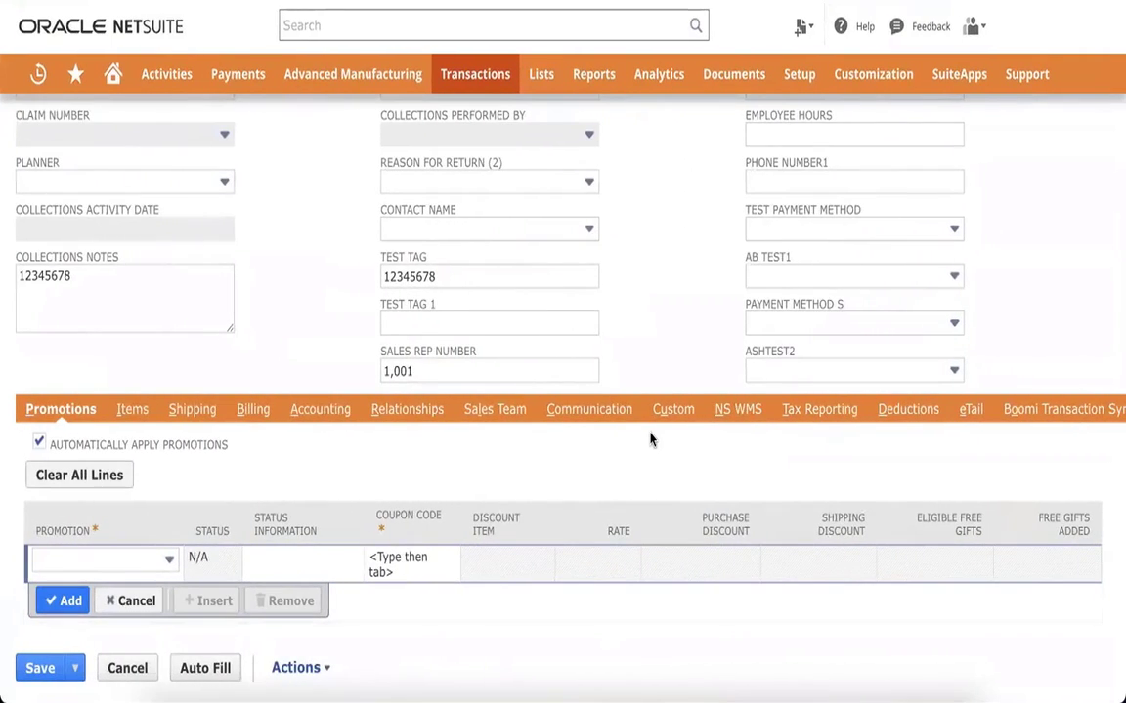
pyautogui.hscroll(3, 535, 445)
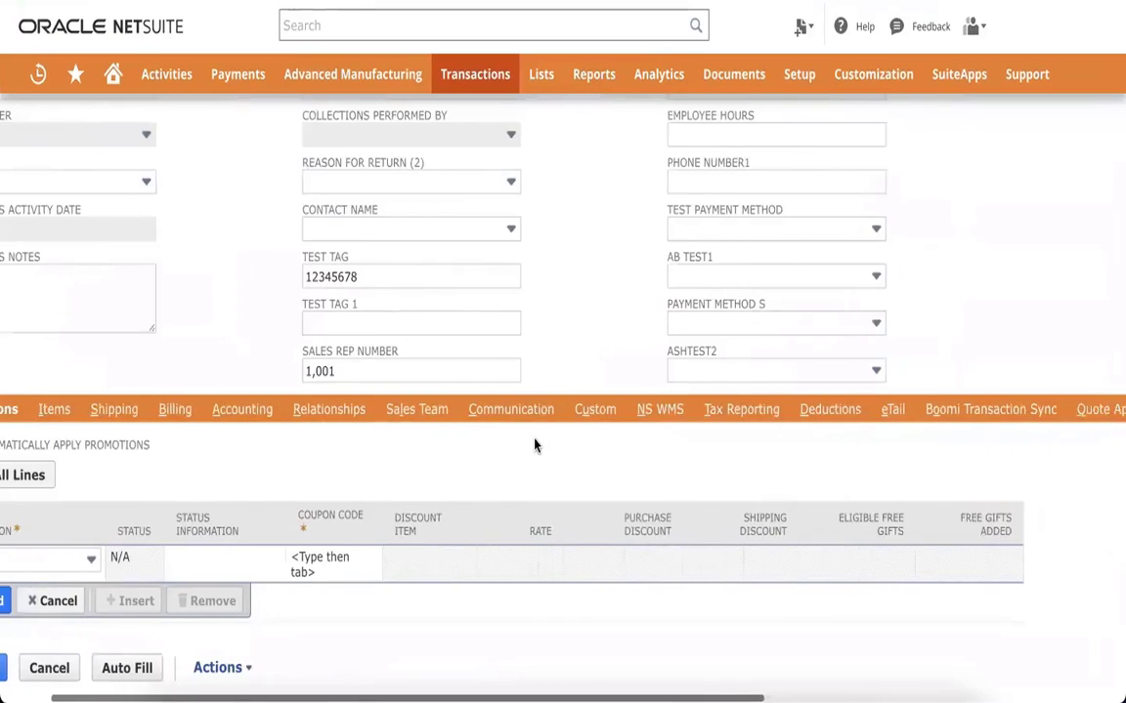
pyautogui.click(538, 409)
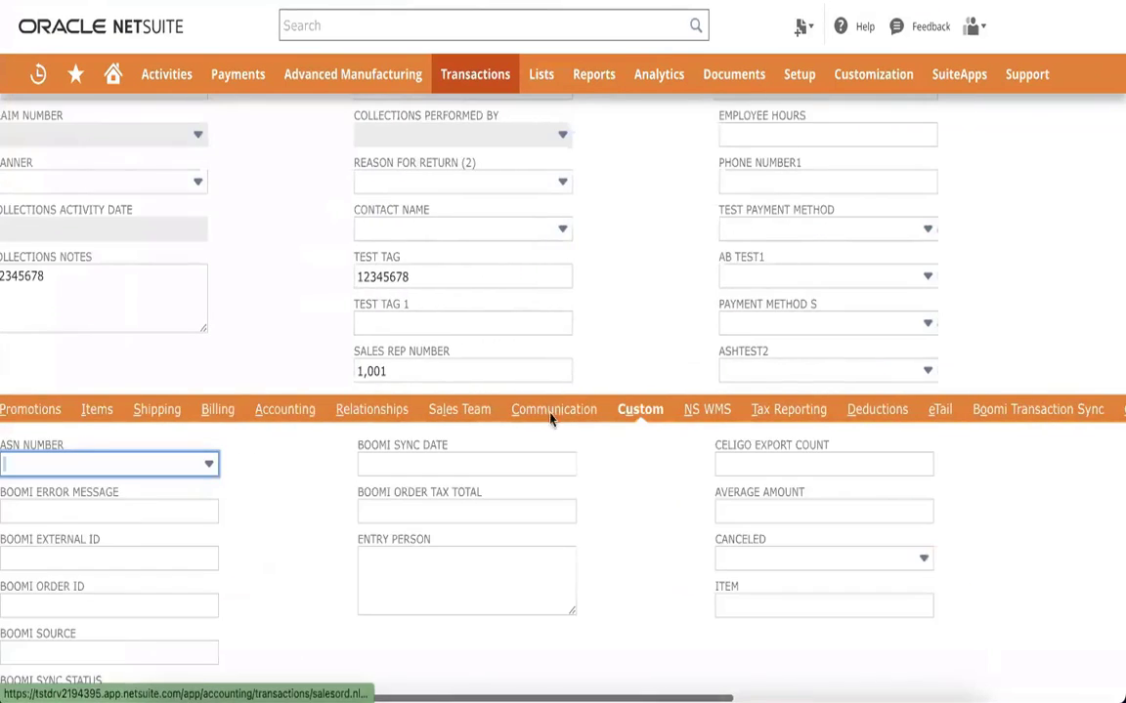
pyautogui.hscroll(-1, 301, 507)
pyautogui.hscroll(3, 301, 507)
pyautogui.hscroll(4, 322, 505)
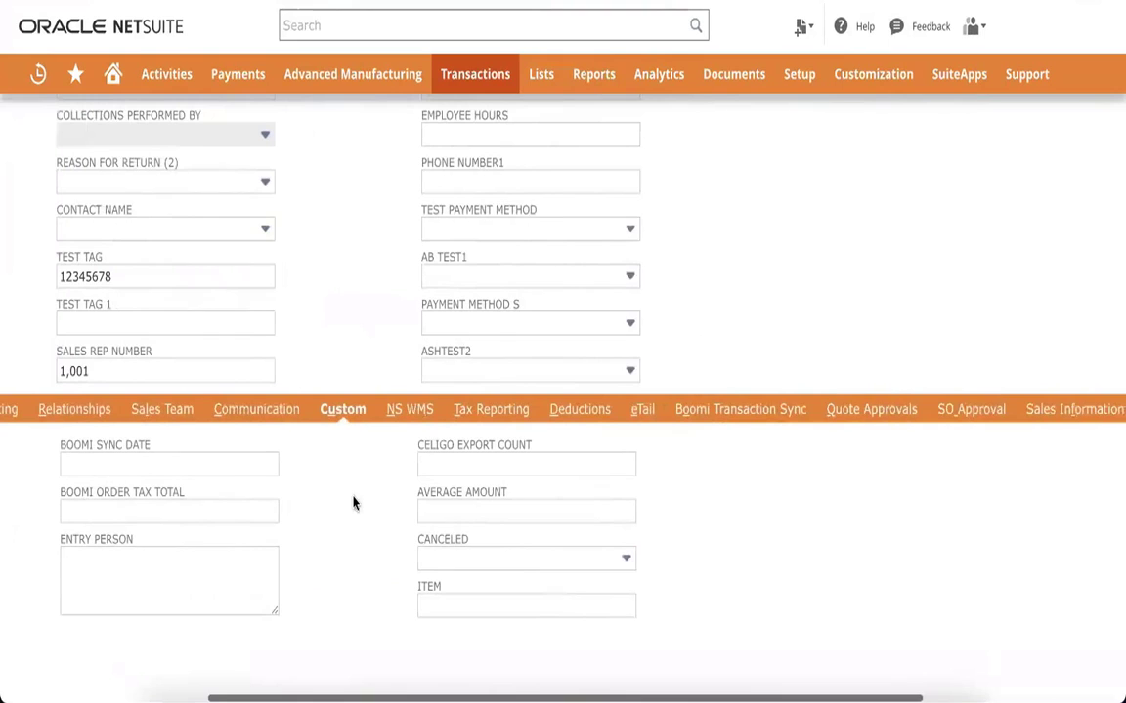
pyautogui.hscroll(6, 626, 435)
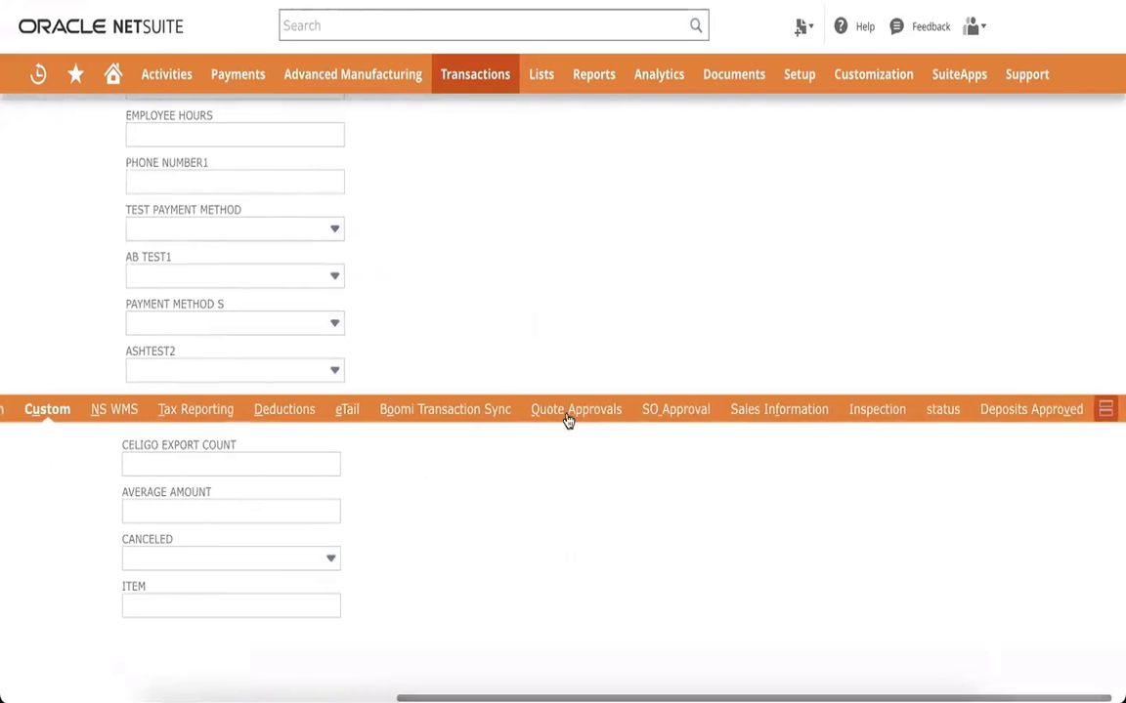
# Step: Browse the order's Sales Information, Inspection and Status subtabs
pyautogui.click(786, 415)
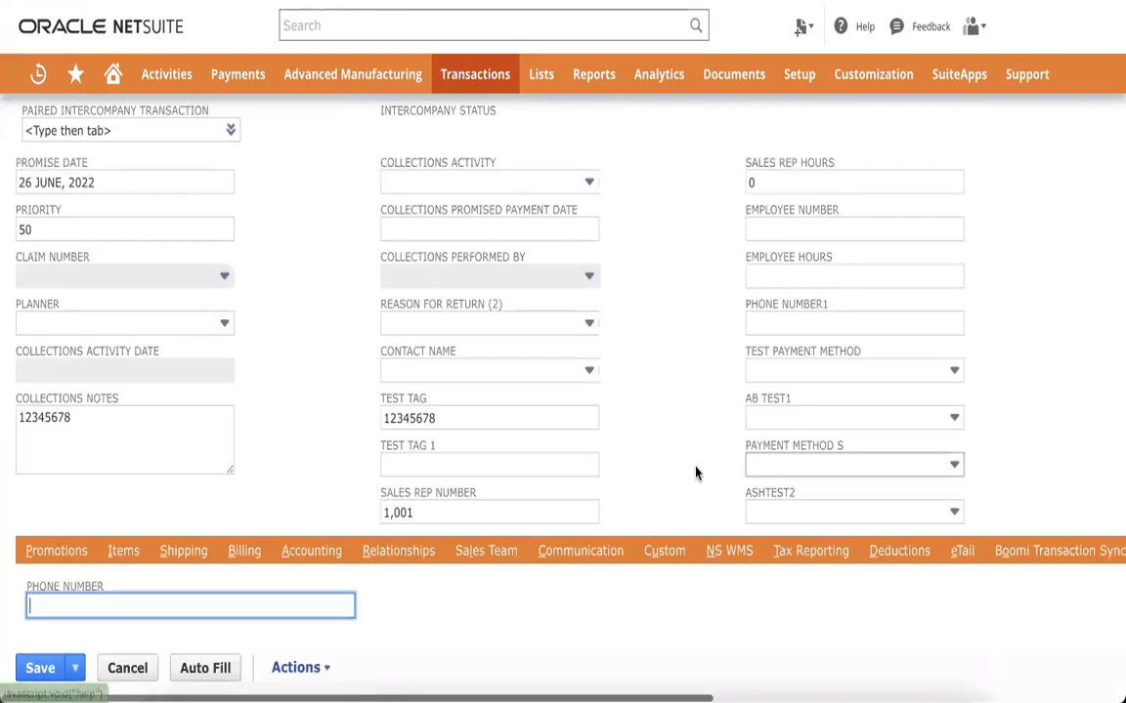
pyautogui.hscroll(10, 695, 473)
pyautogui.hscroll(3, 695, 473)
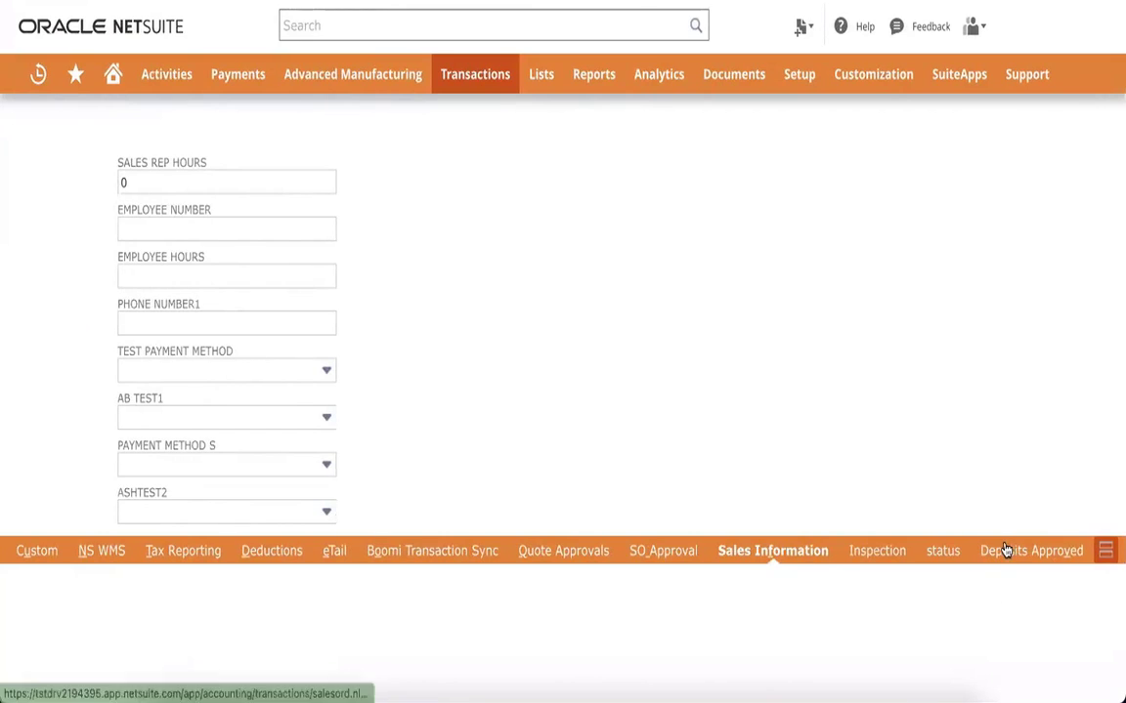
pyautogui.click(877, 553)
pyautogui.scroll(-3, 700, 534)
pyautogui.scroll(3, 700, 535)
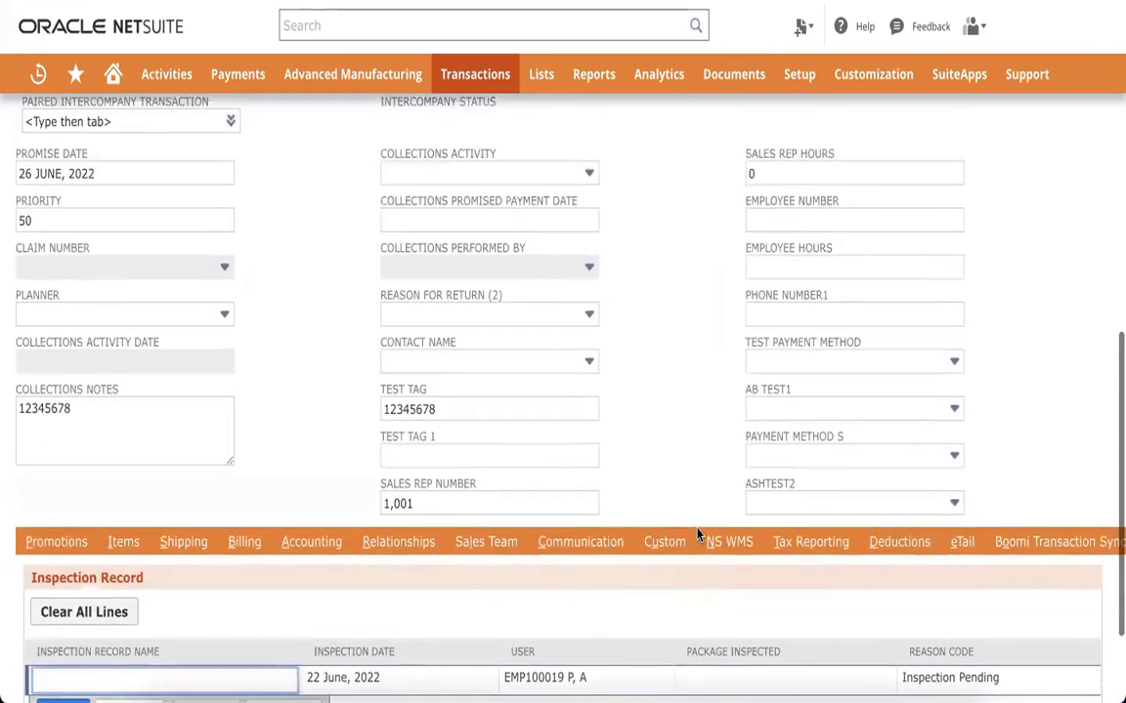
pyautogui.hscroll(8, 700, 534)
pyautogui.click(948, 543)
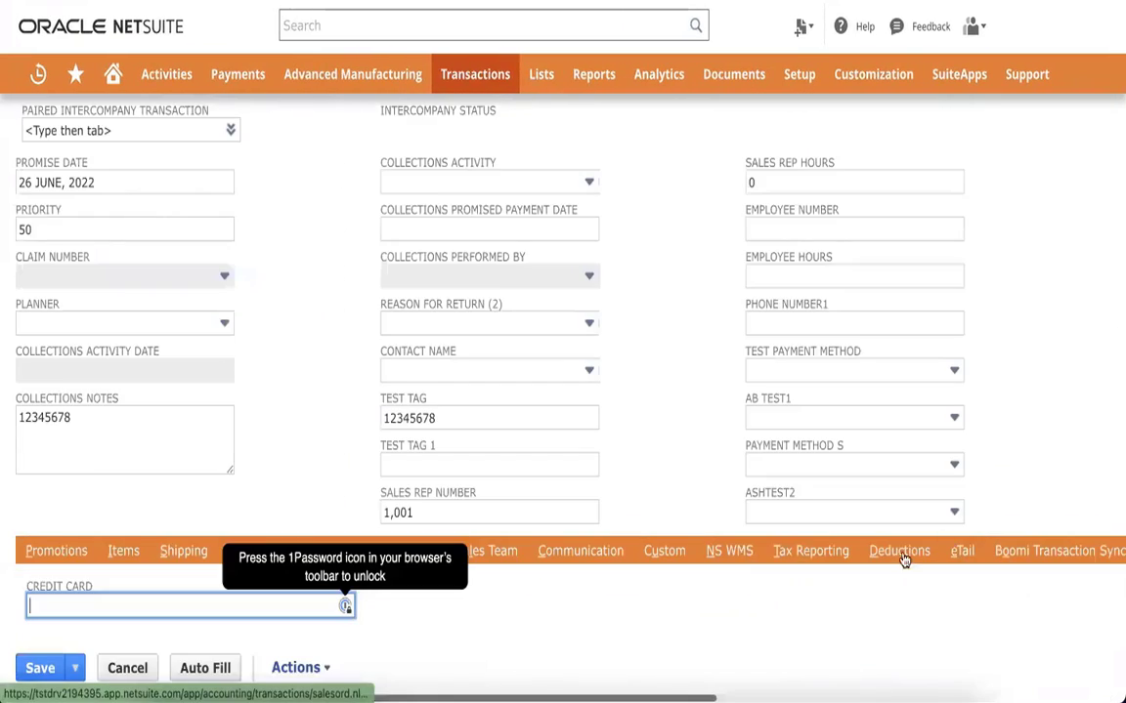
pyautogui.hscroll(3, 691, 559)
pyautogui.hscroll(6, 688, 558)
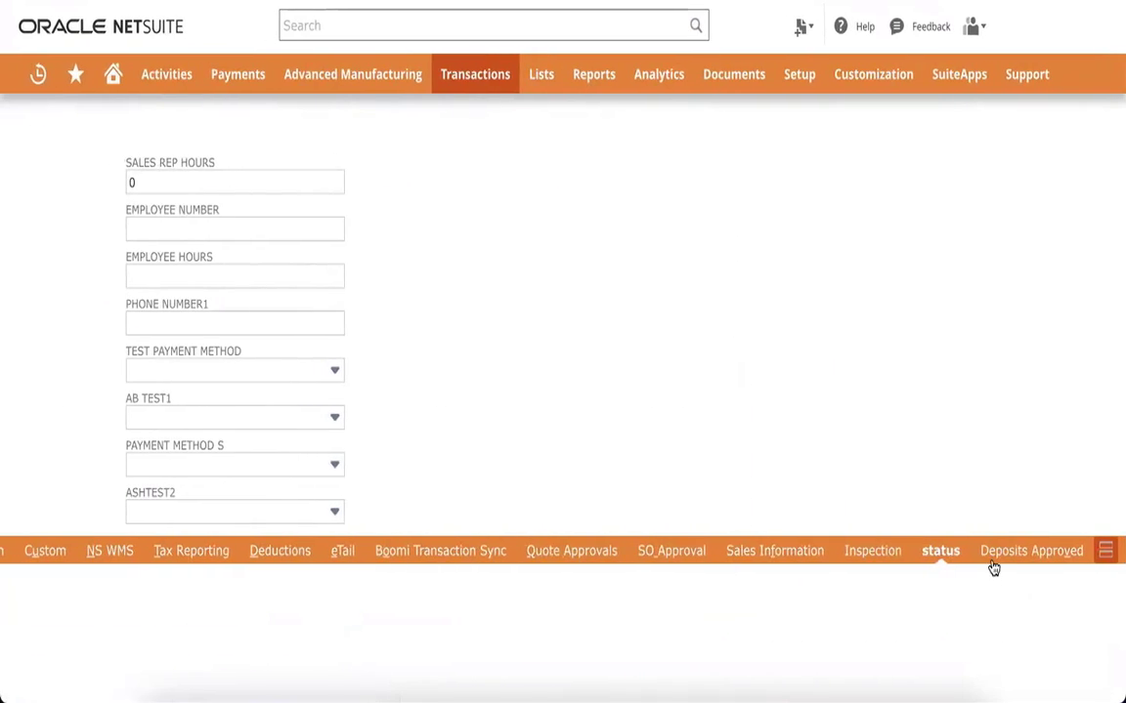
pyautogui.hscroll(-8, 721, 594)
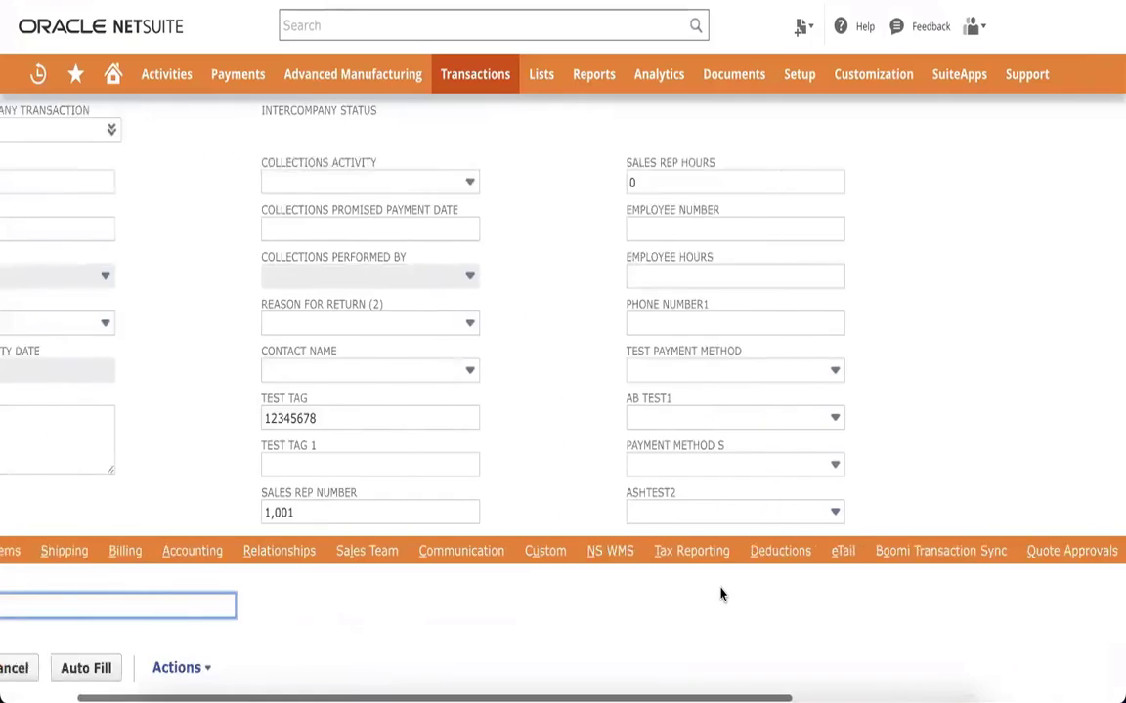
# Step: Search the sales order page for 'syst', which finds no matches
pyautogui.hotkey('ctrl', 'f')
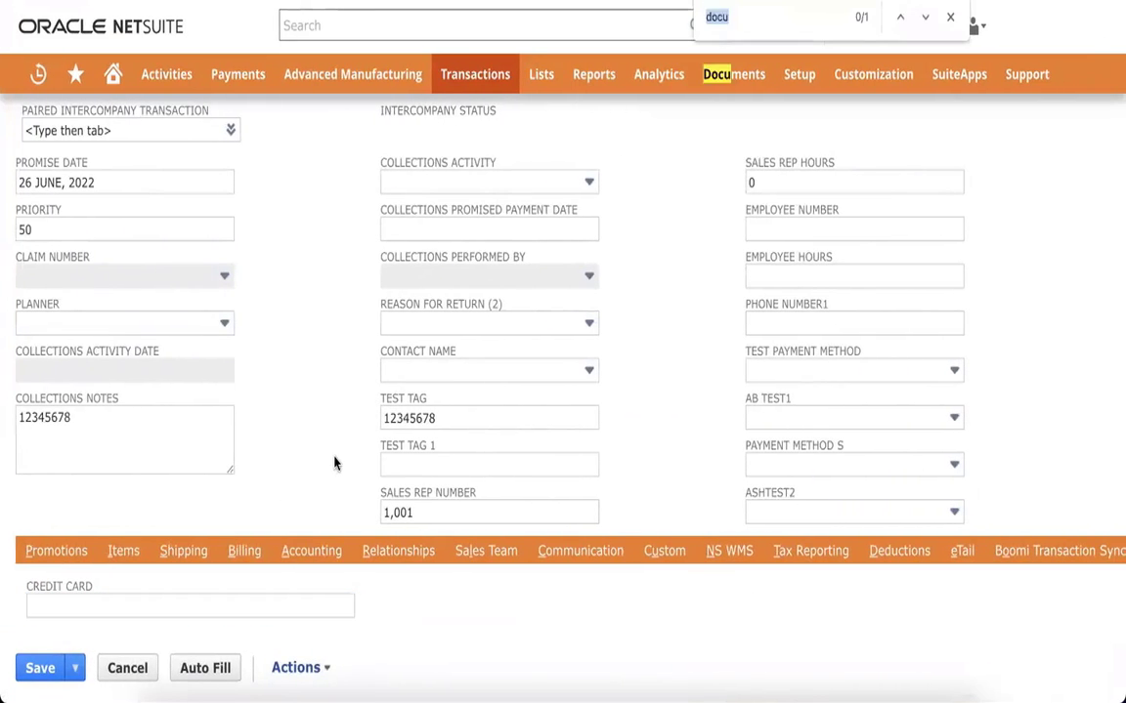
pyautogui.write('system')
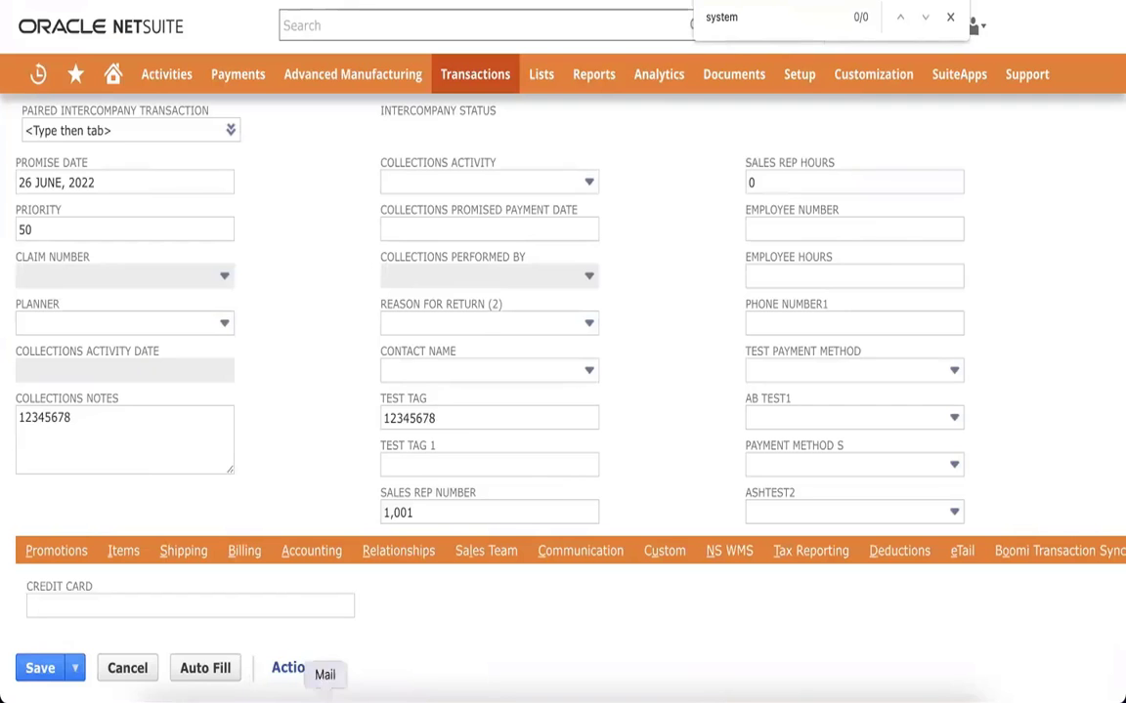
pyautogui.hscroll(5, 645, 593)
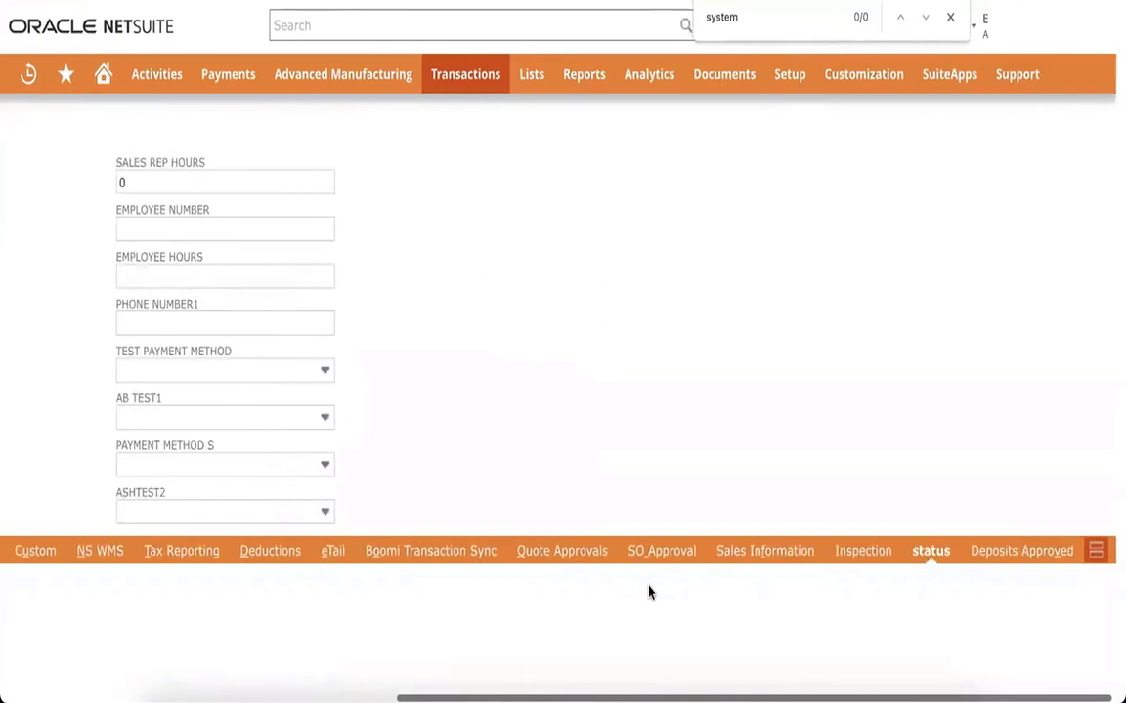
pyautogui.hscroll(-5, 648, 592)
# Step: Show the sales order's Promotions grid
pyautogui.click(60, 552)
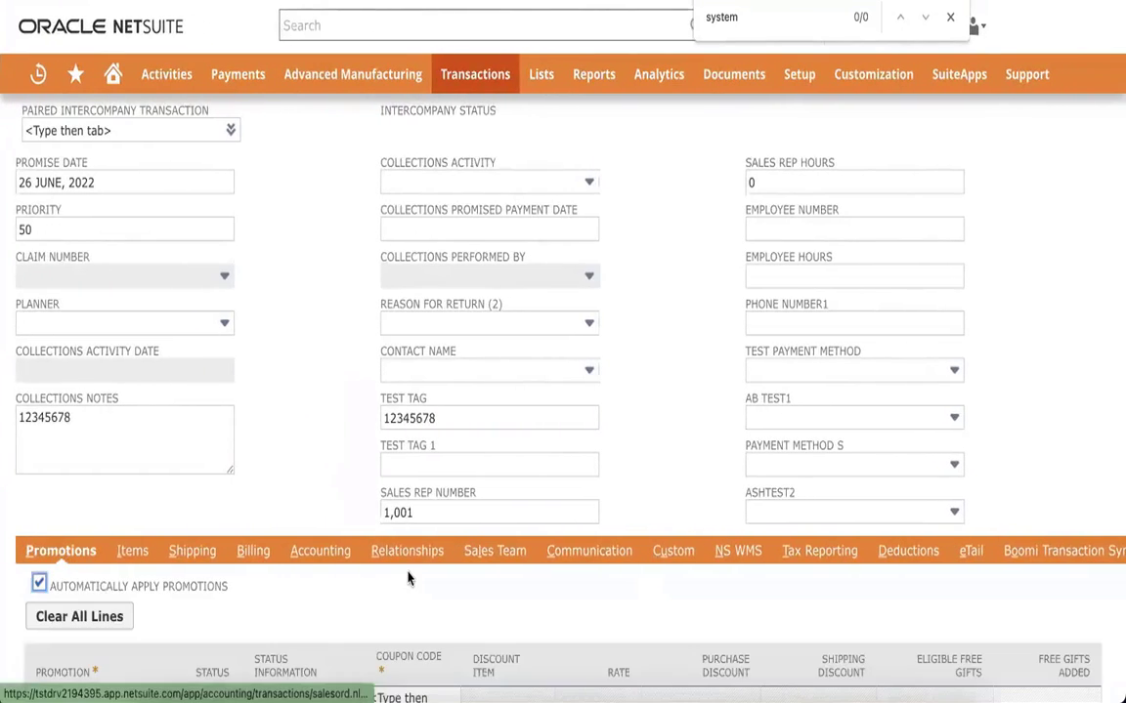
pyautogui.hscroll(1, 408, 579)
pyautogui.hscroll(6, 409, 578)
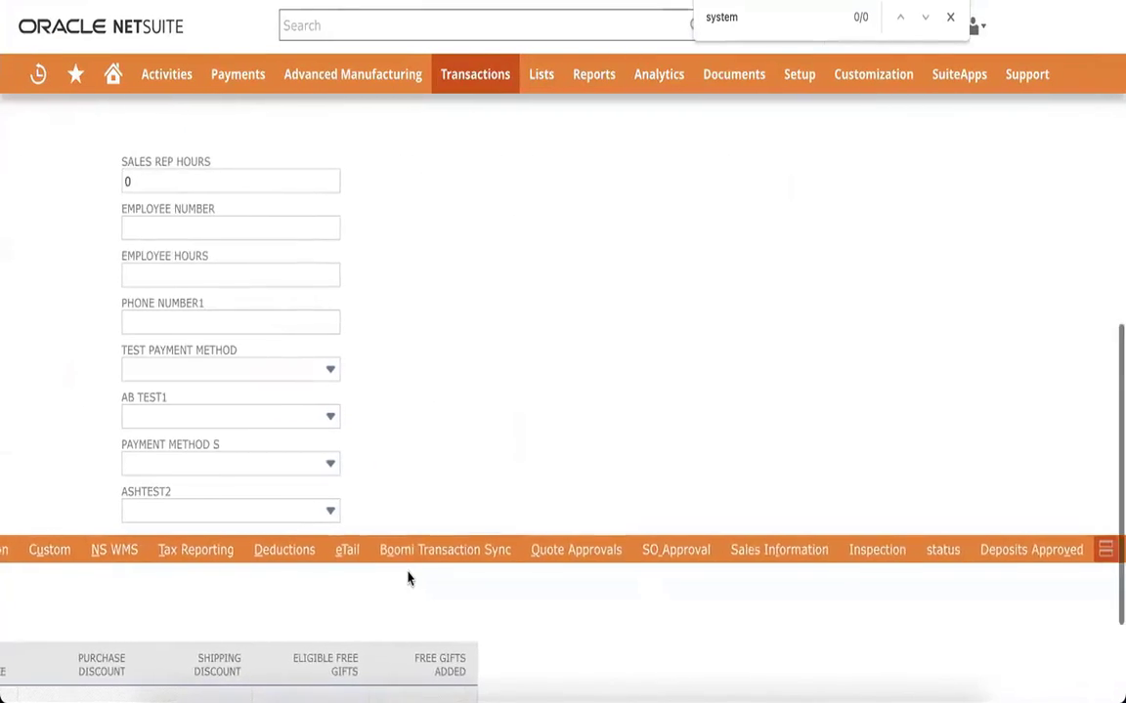
pyautogui.scroll(-1, 409, 578)
pyautogui.hscroll(-7, 409, 578)
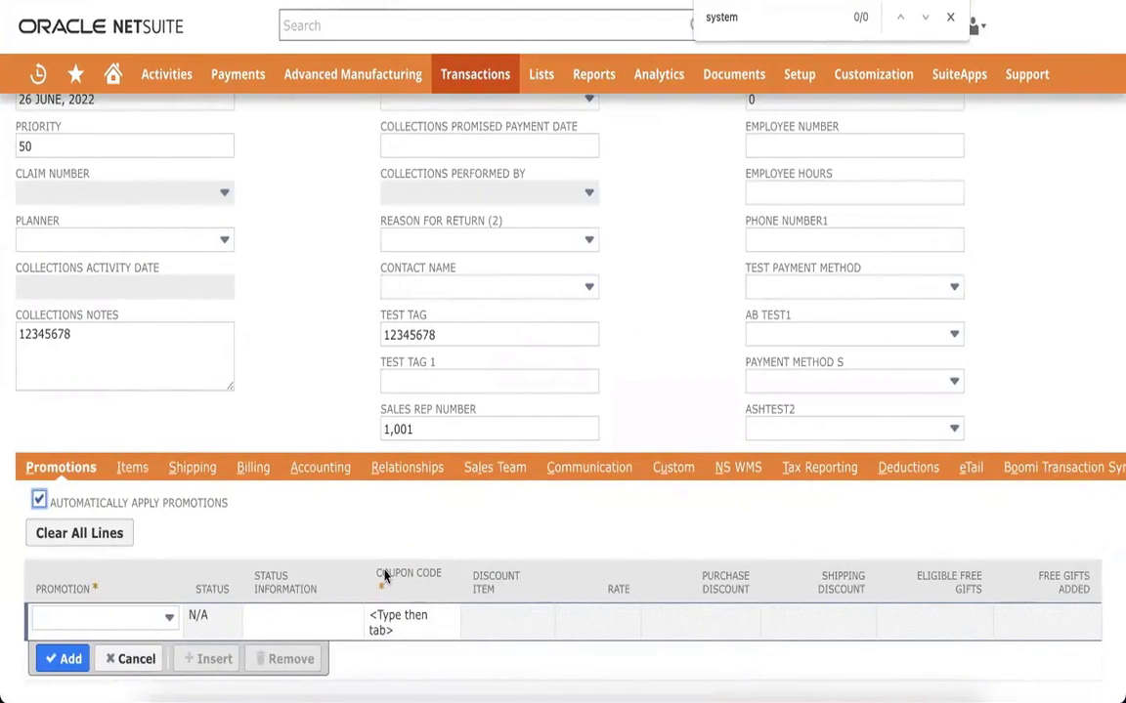
# Step: Return to the top of the form and open the Customize menu
pyautogui.click(342, 363)
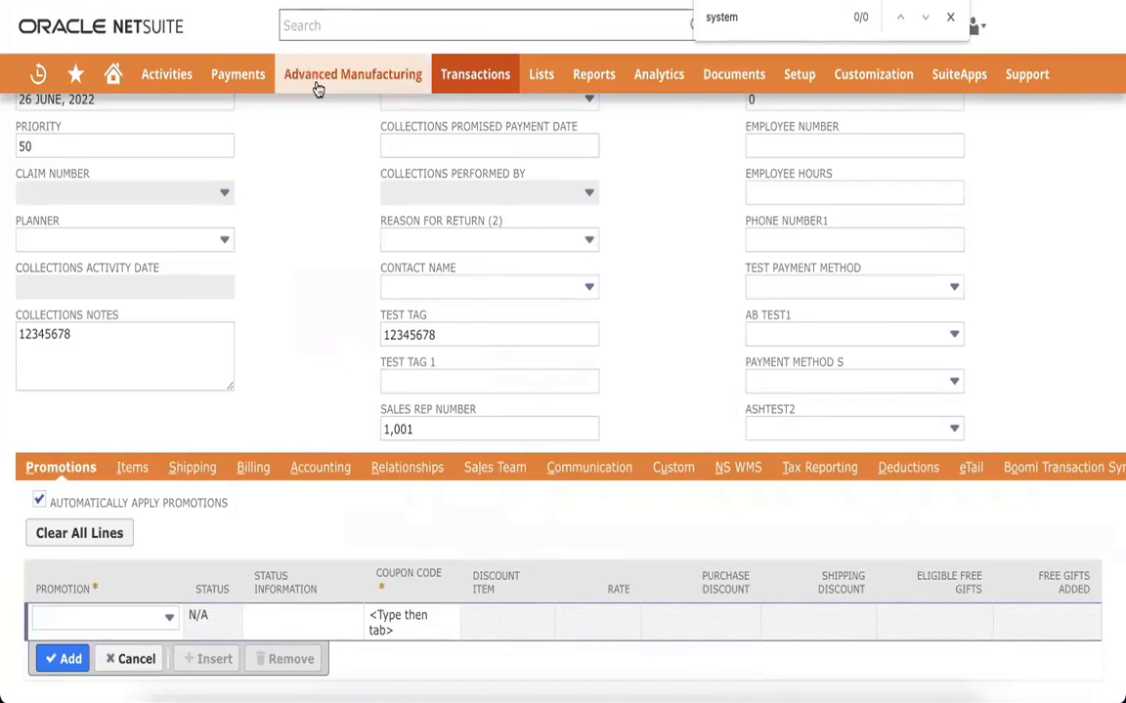
pyautogui.moveTo(318, 89)
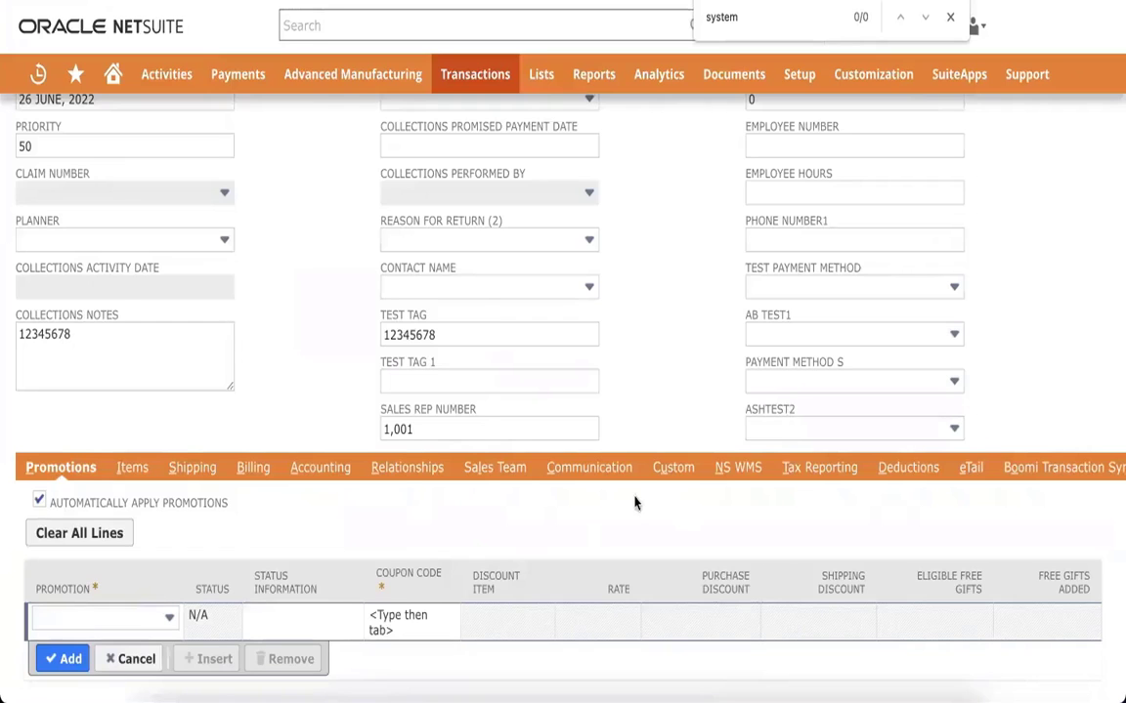
pyautogui.hscroll(1, 634, 503)
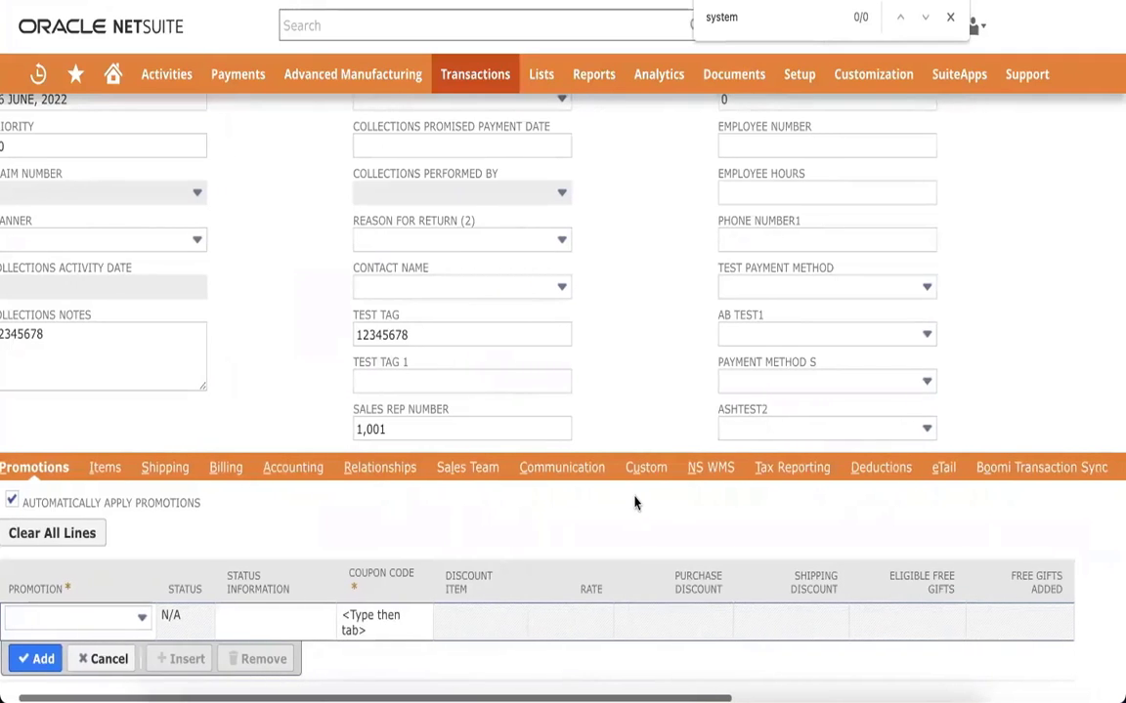
pyautogui.hscroll(3, 634, 503)
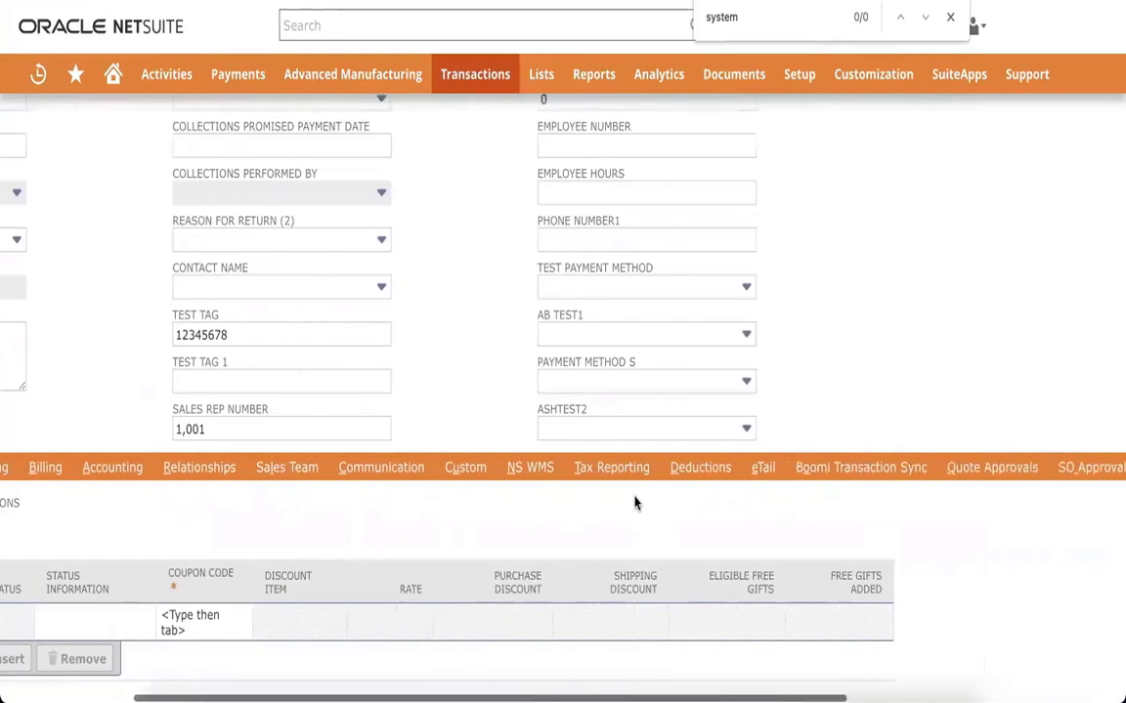
pyautogui.hscroll(7, 634, 504)
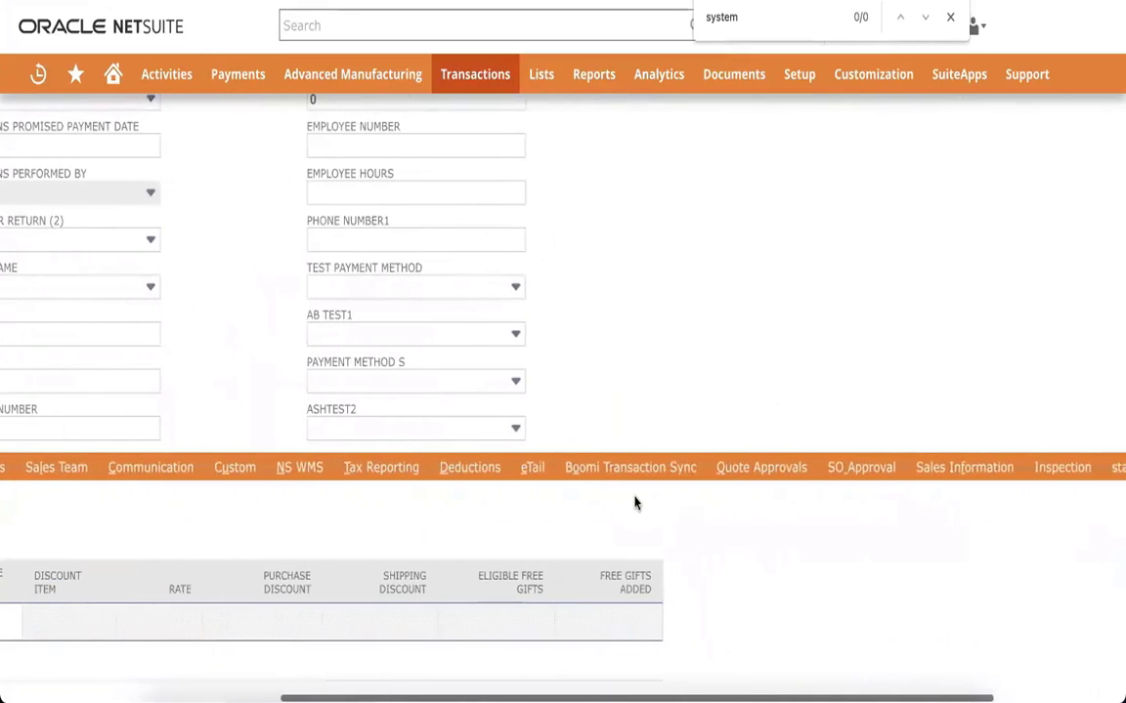
pyautogui.scroll(10, 634, 503)
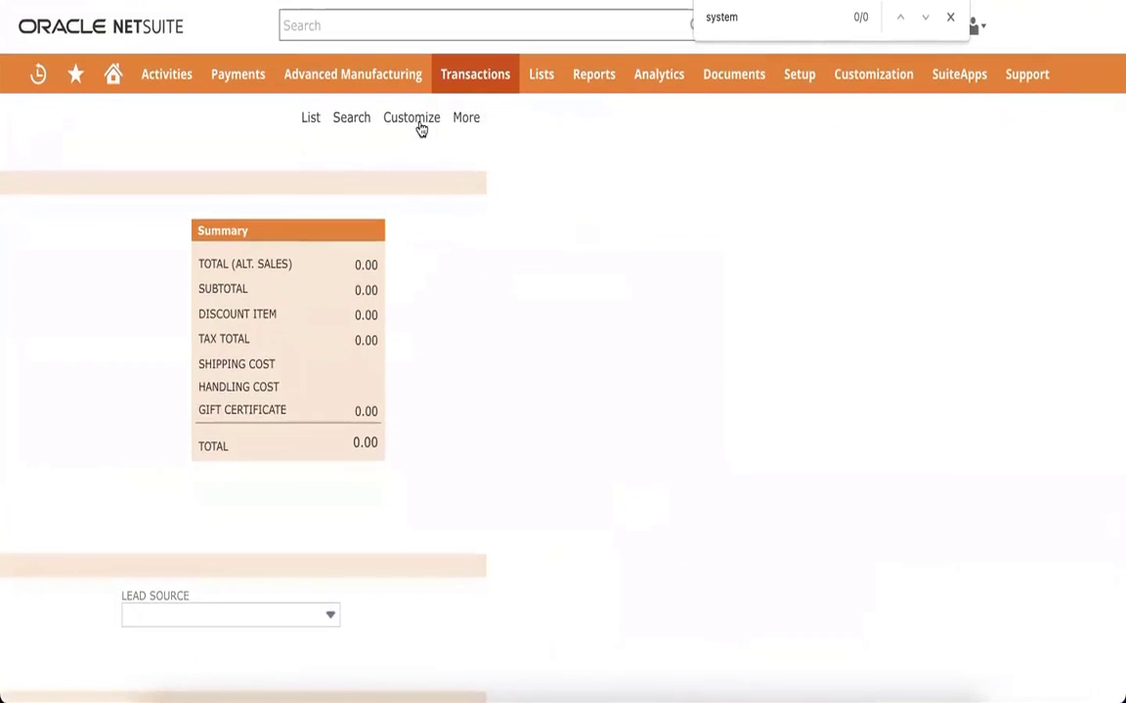
pyautogui.hscroll(-6, 421, 130)
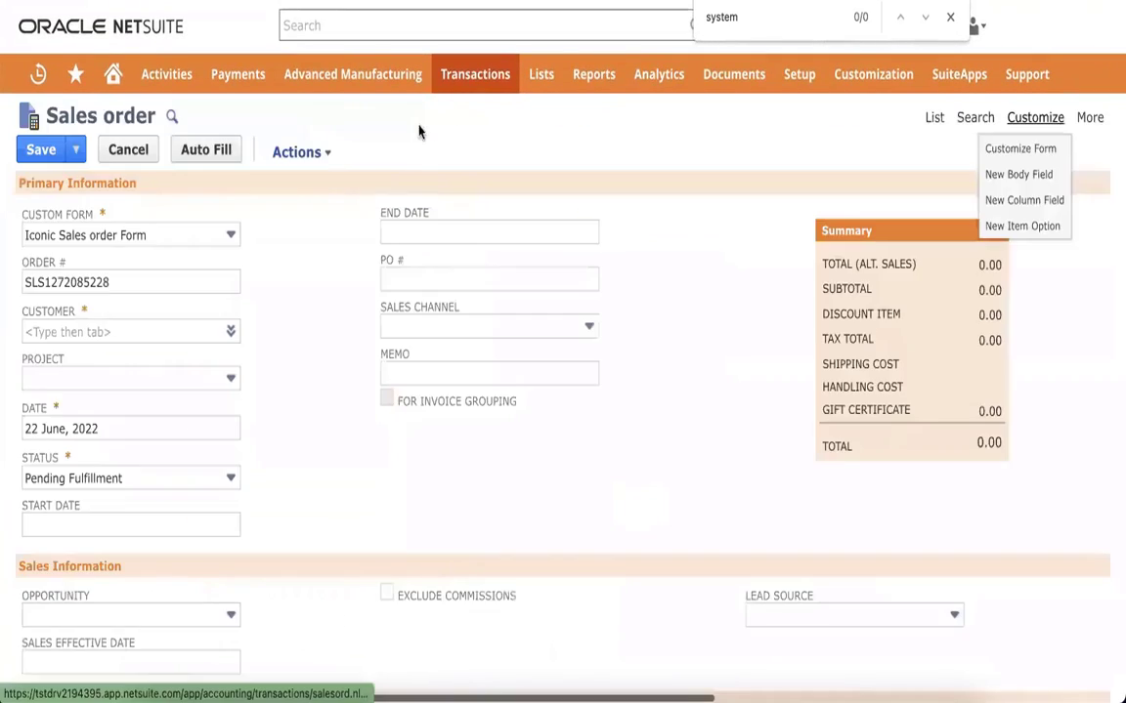
# Step: Leave the unsaved sales order via Customize Form, then edit Test flow's main settings
pyautogui.click(1034, 151)
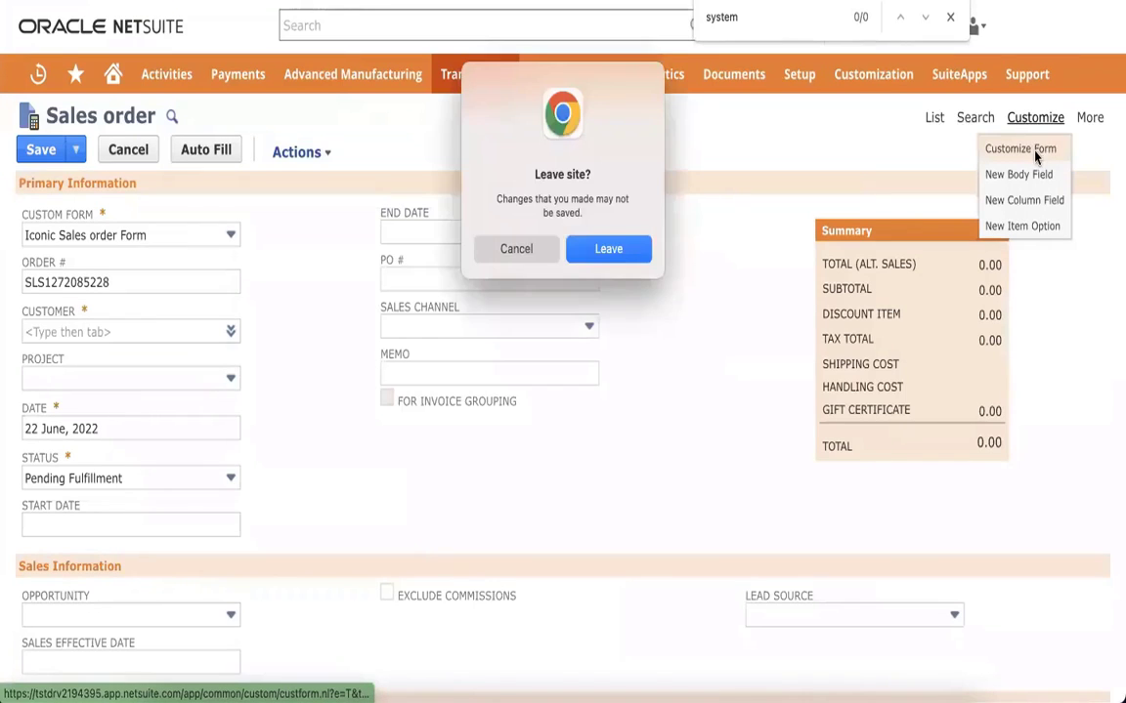
pyautogui.click(587, 253)
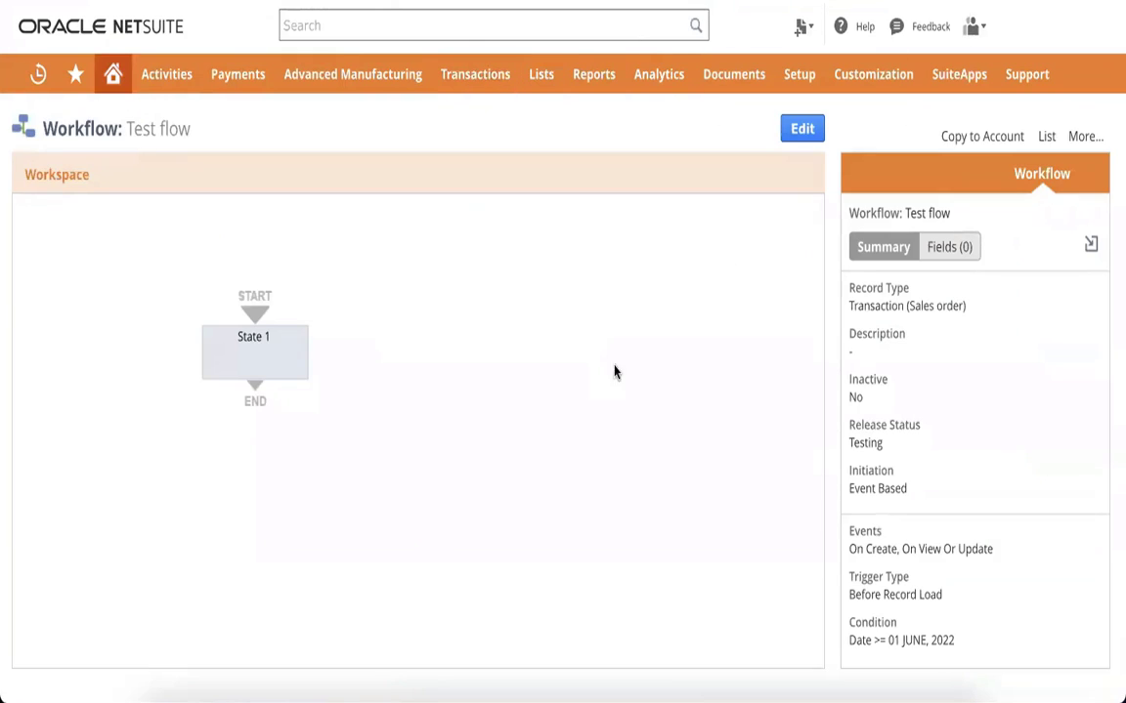
pyautogui.click(802, 128)
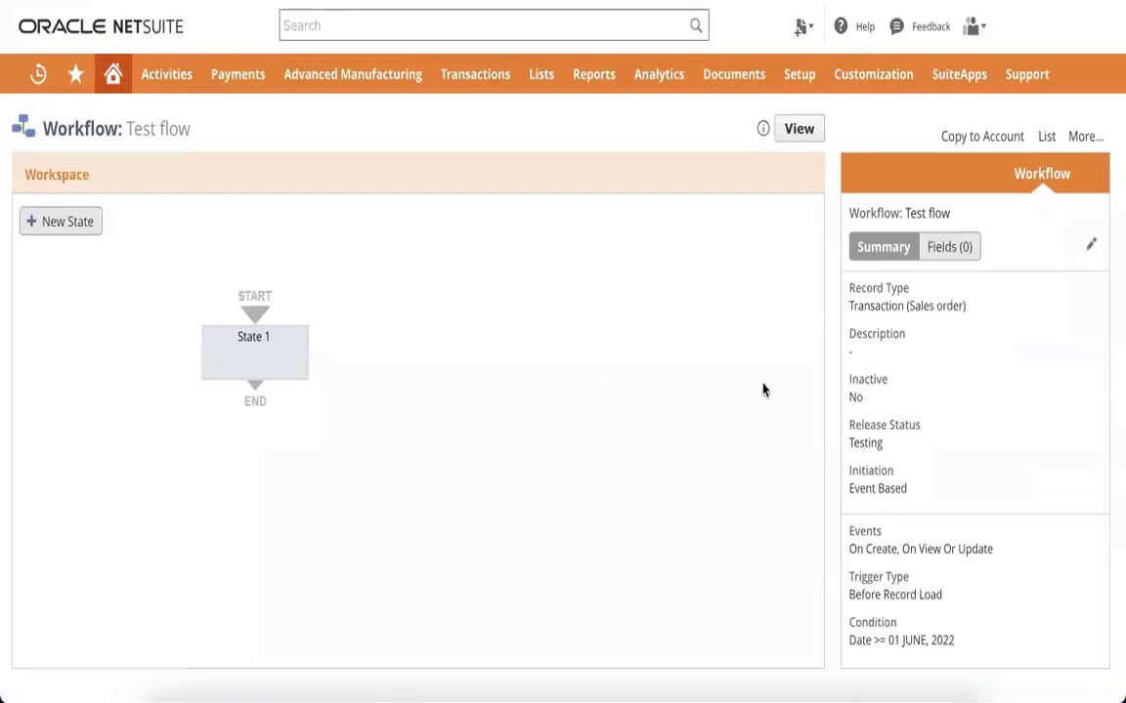
pyautogui.click(1090, 244)
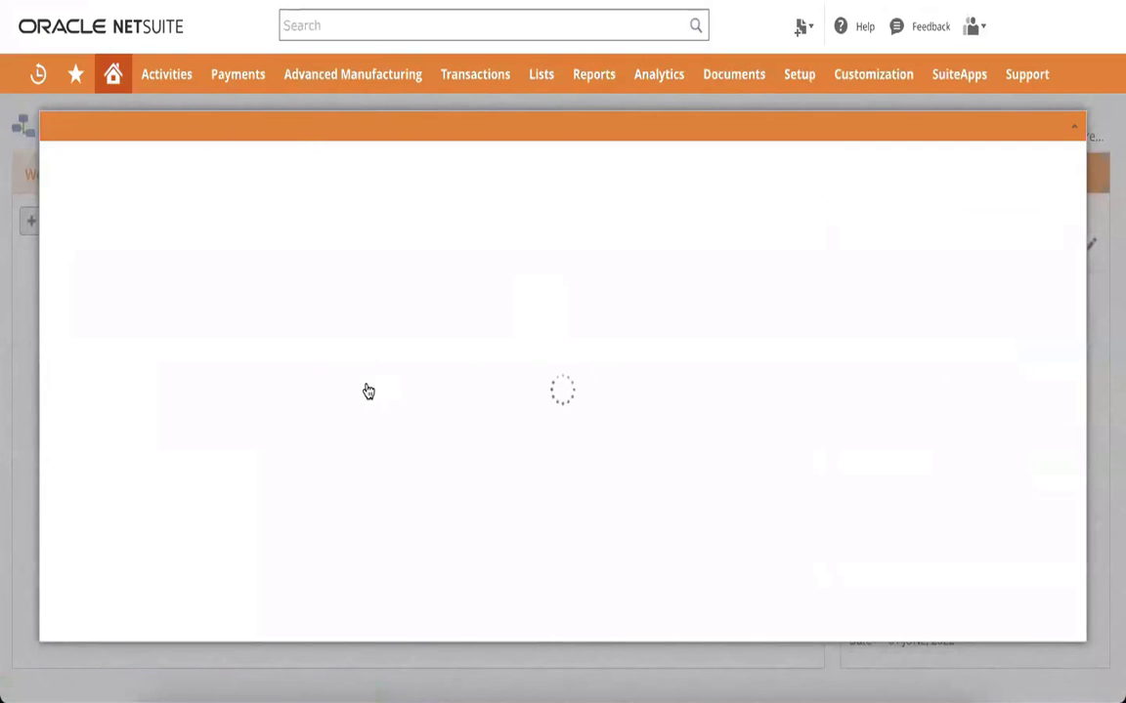
# Step: Set the workflow's Sub Type to Sales order and save
pyautogui.scroll(-5, 364, 392)
pyautogui.scroll(-2, 233, 407)
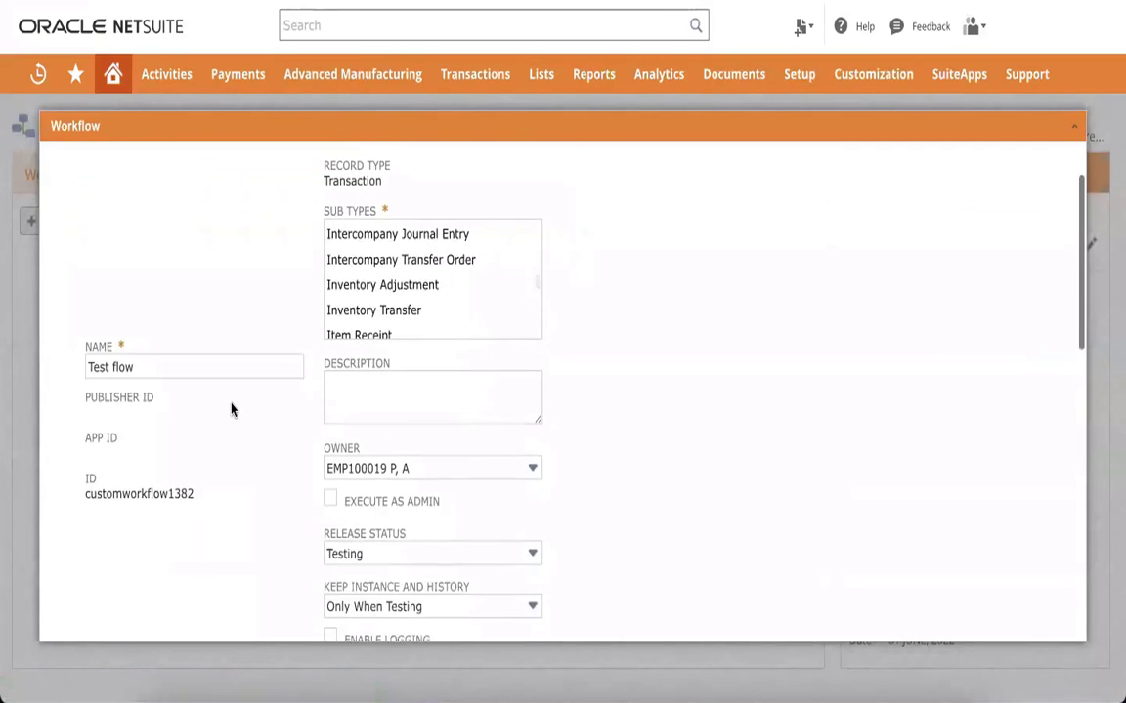
pyautogui.scroll(6, 389, 303)
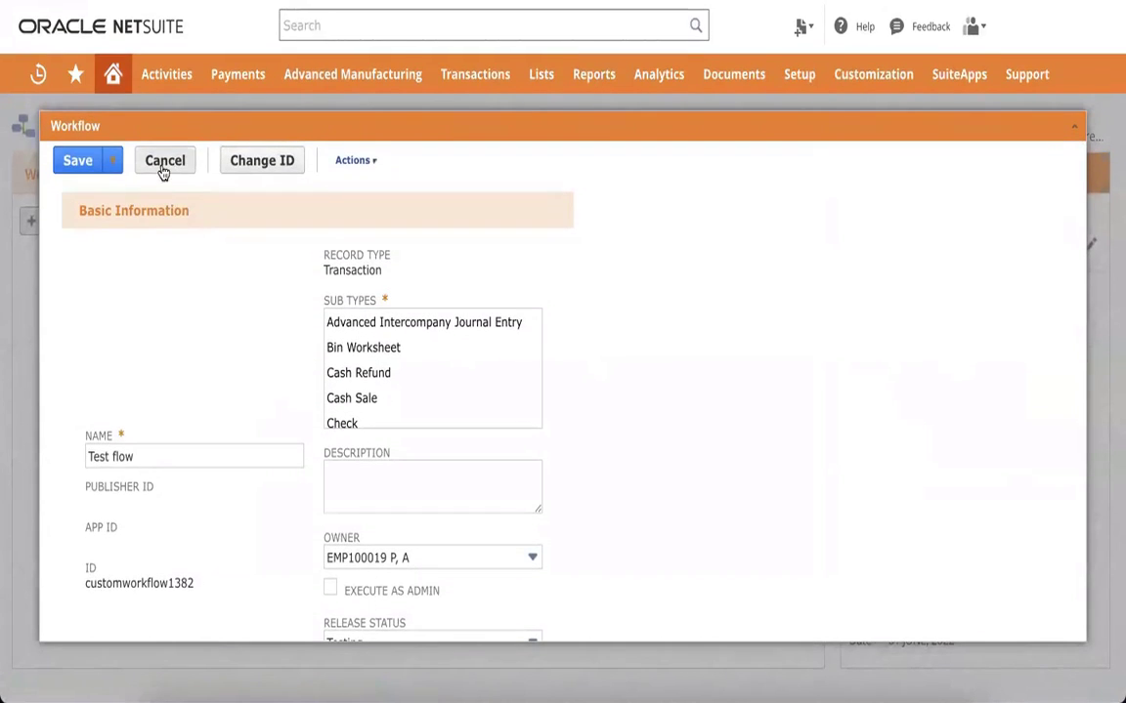
pyautogui.scroll(-6, 272, 369)
pyautogui.scroll(-3, 271, 367)
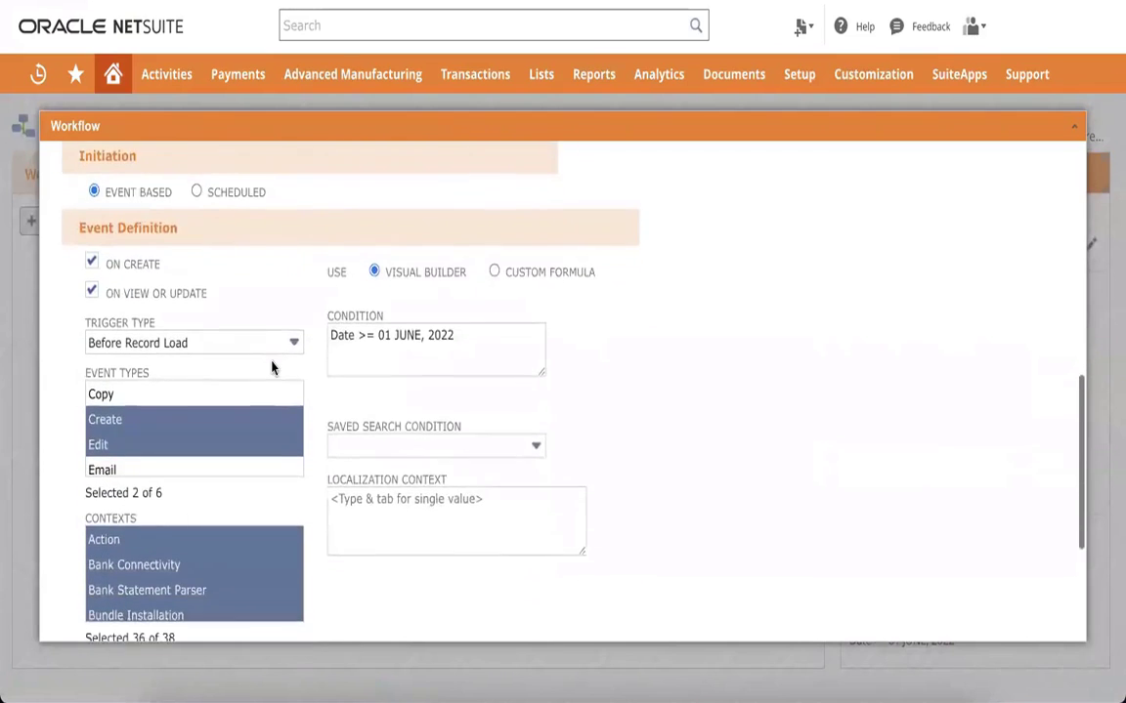
pyautogui.scroll(10, 283, 347)
pyautogui.click(388, 348)
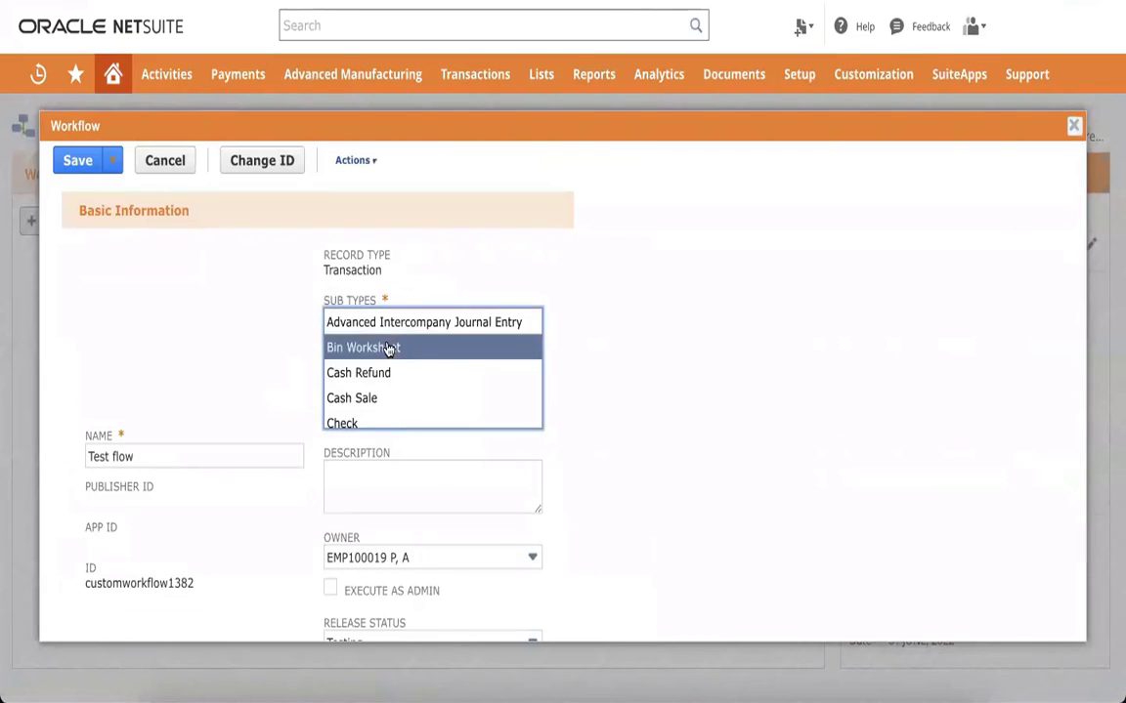
pyautogui.press('s')
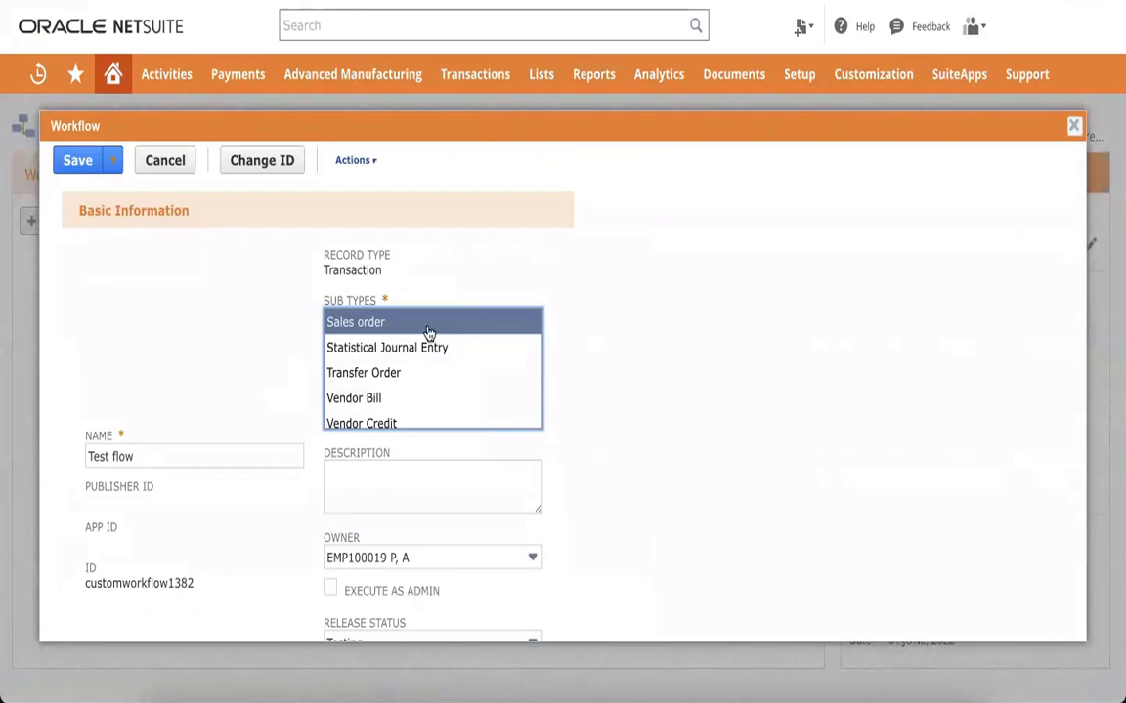
pyautogui.click(564, 279)
pyautogui.click(73, 172)
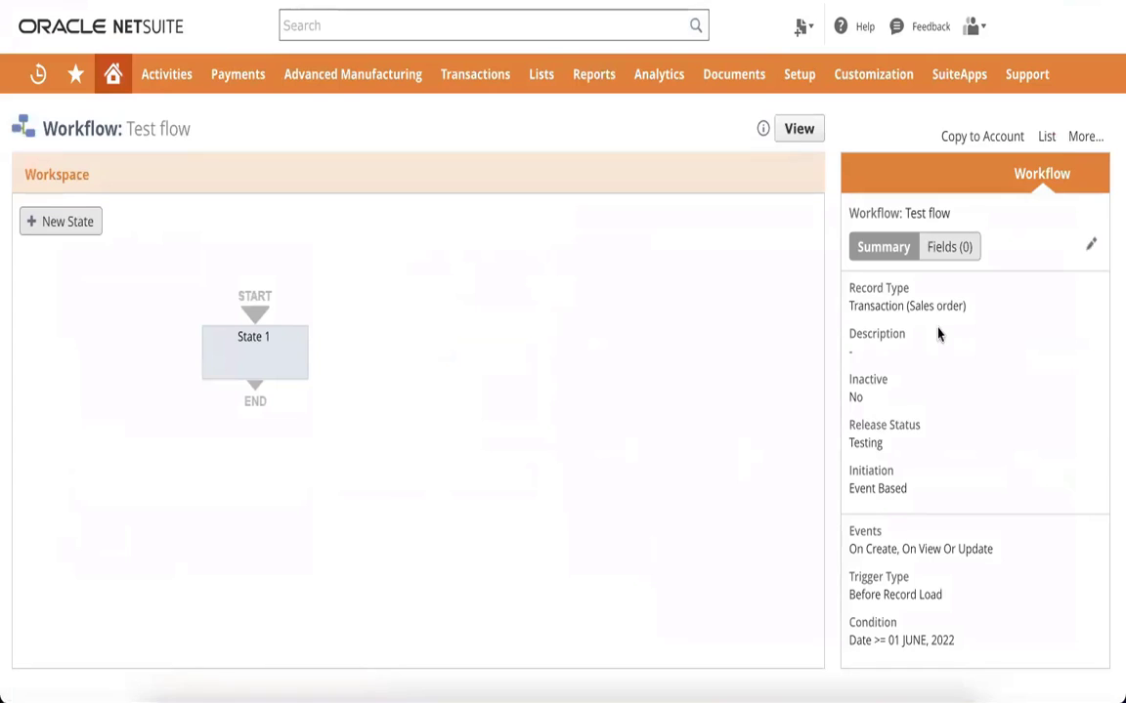
# Step: Set Release Status to Released, Keep History to Always, enable logging, and save
pyautogui.click(1090, 244)
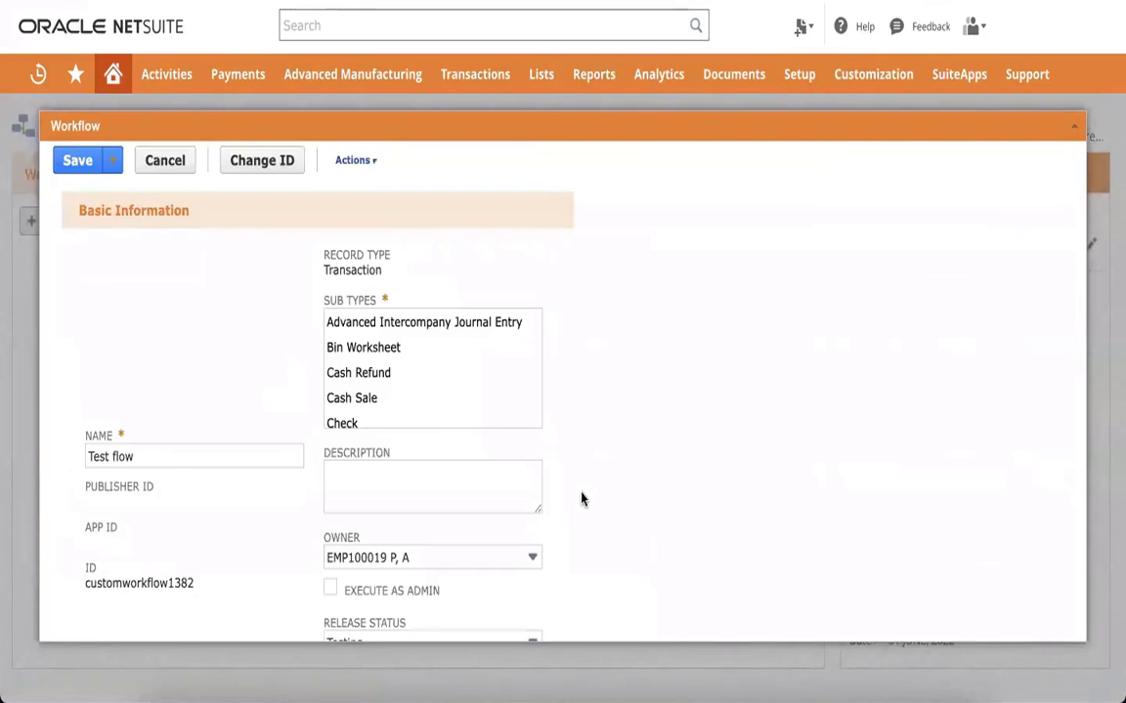
pyautogui.scroll(-3, 580, 498)
pyautogui.click(472, 440)
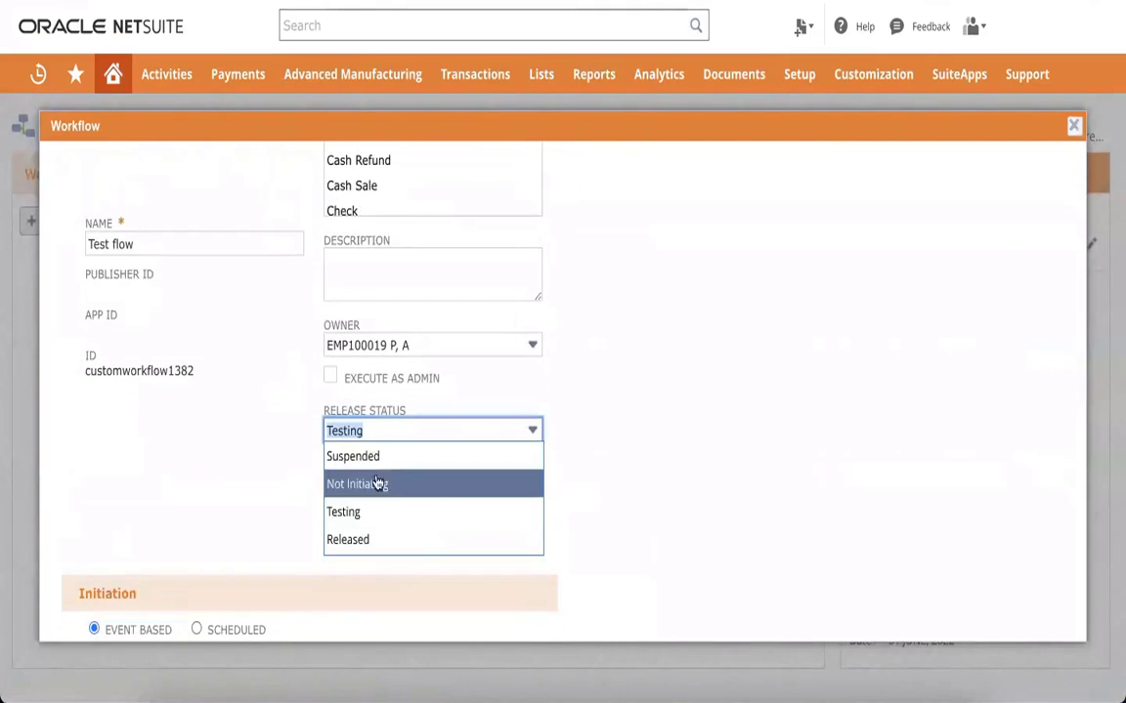
pyautogui.click(376, 538)
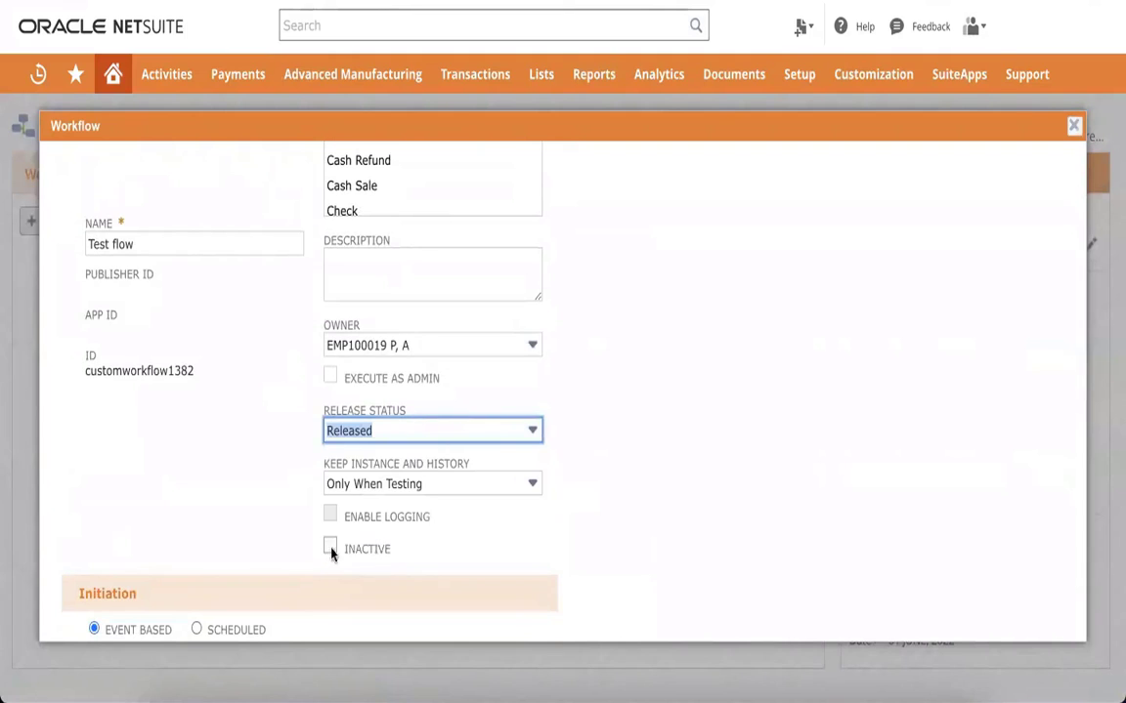
pyautogui.click(401, 486)
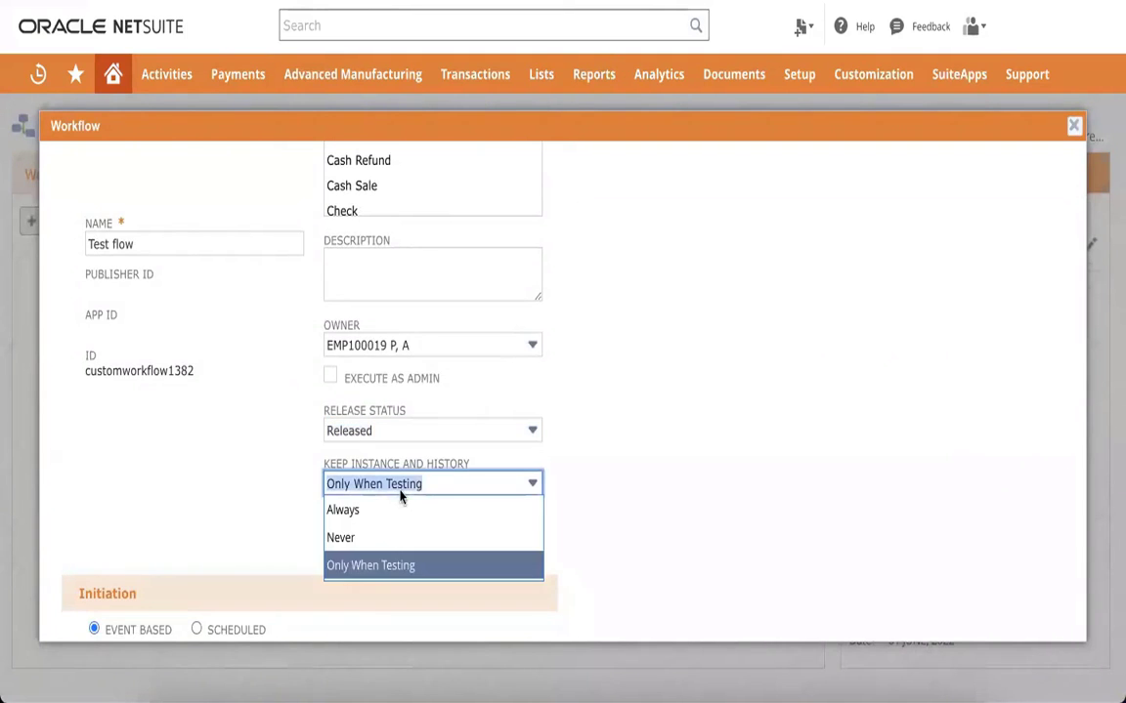
pyautogui.click(344, 510)
pyautogui.click(332, 515)
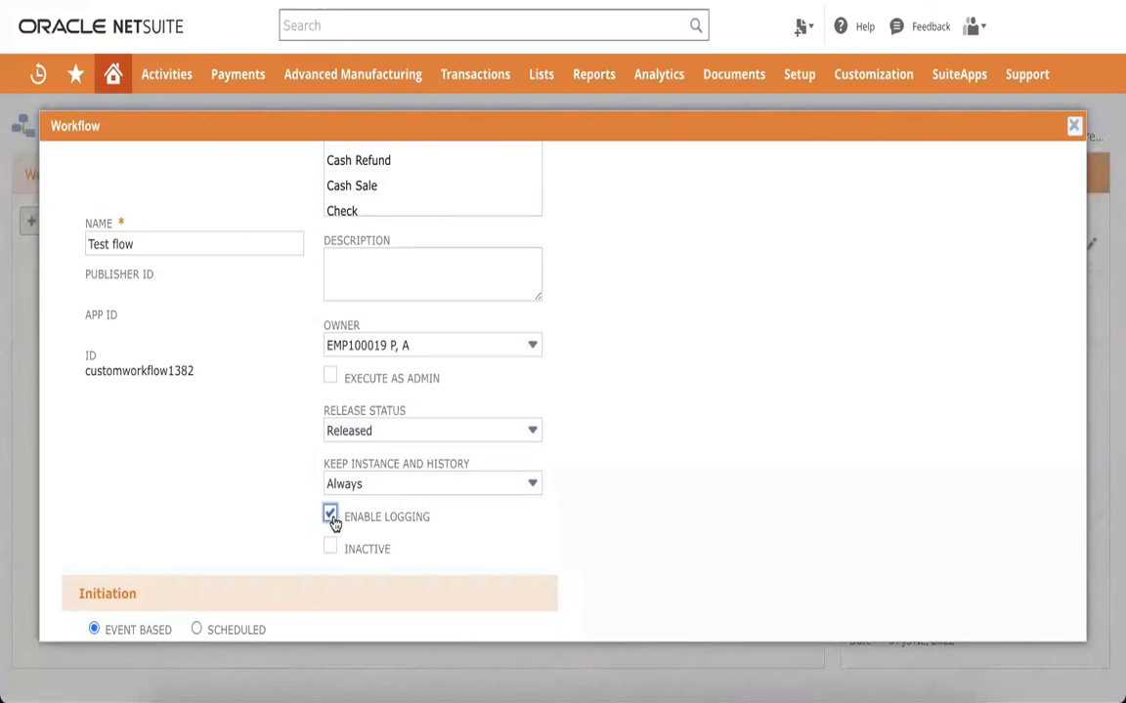
pyautogui.scroll(3, 146, 323)
pyautogui.click(79, 161)
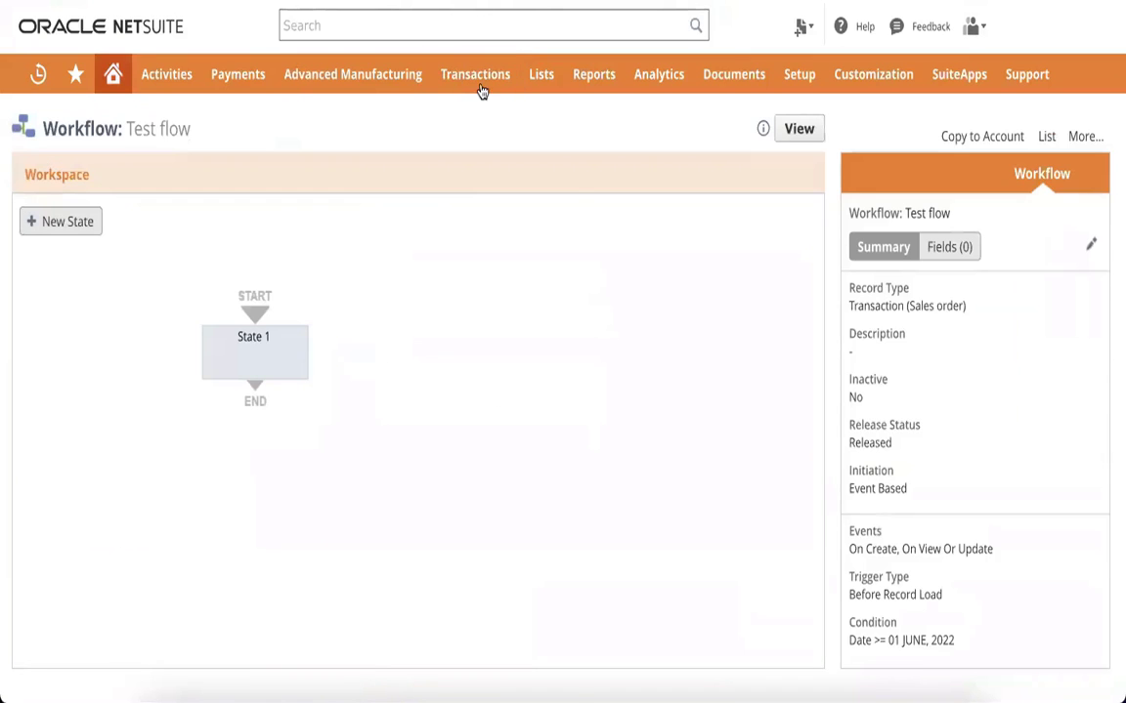
# Step: Open the sales order form's customization page from the Transactions > Sales menu
pyautogui.moveTo(478, 86)
pyautogui.moveTo(488, 198)
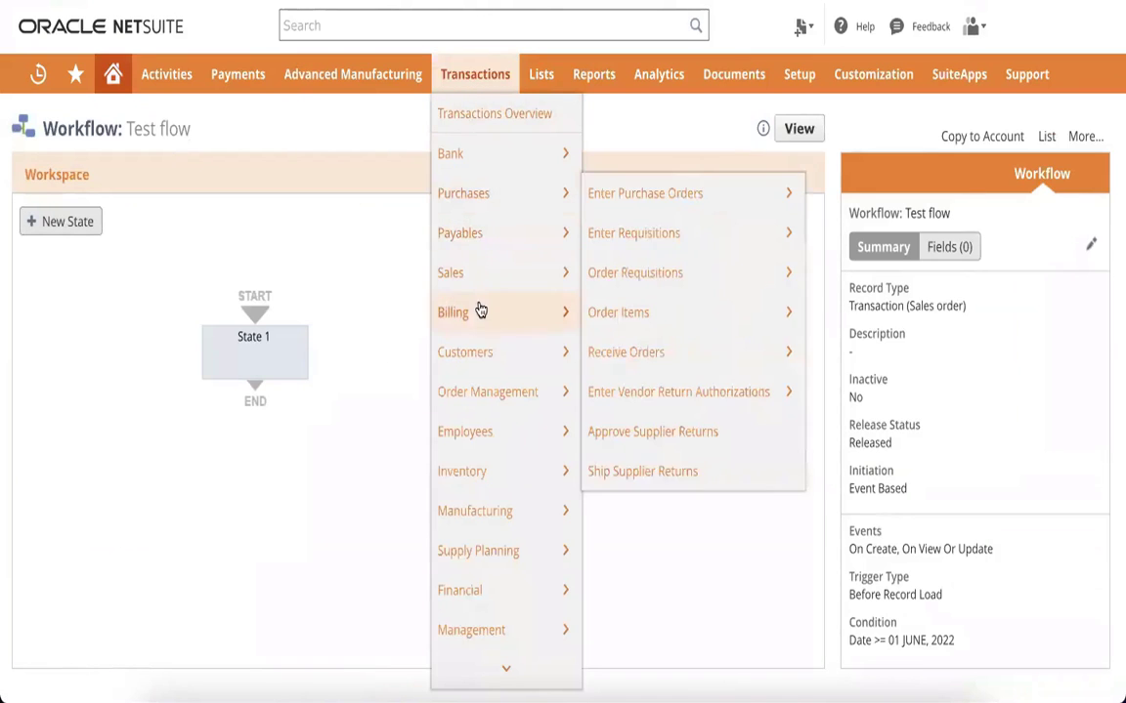
pyautogui.moveTo(474, 281)
pyautogui.click(664, 285)
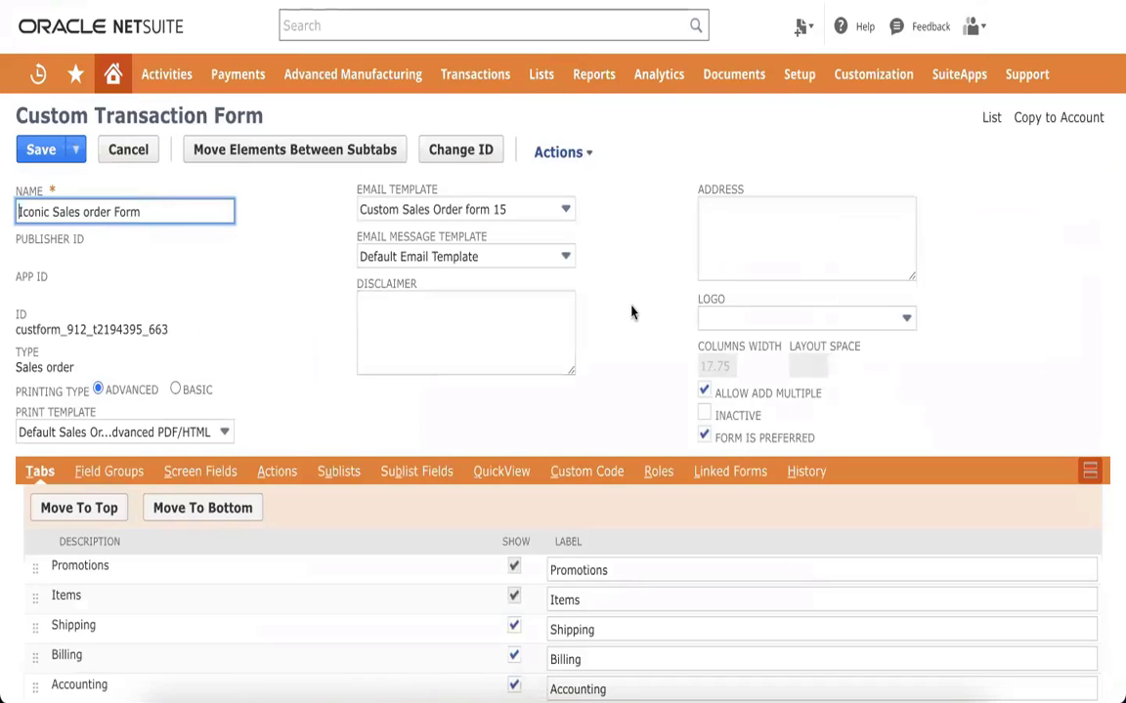
# Step: Review the form's Communication:Messages, Billing:Payment, eTail and System Information sublists
pyautogui.scroll(-2, 283, 251)
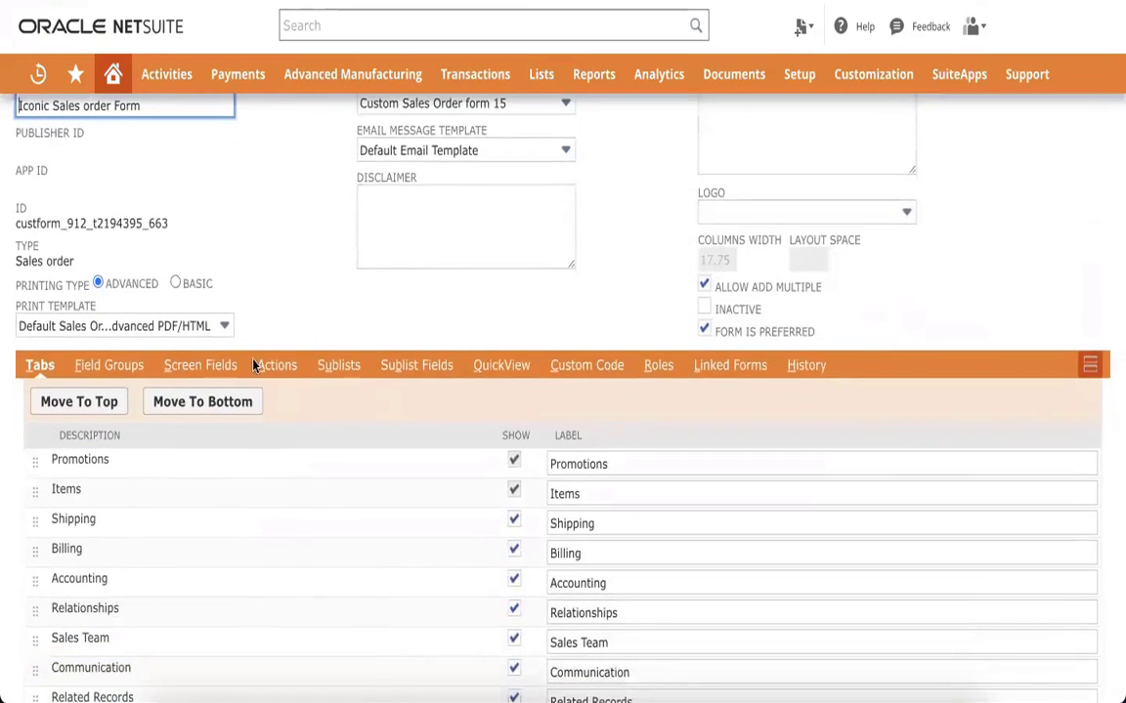
pyautogui.click(332, 367)
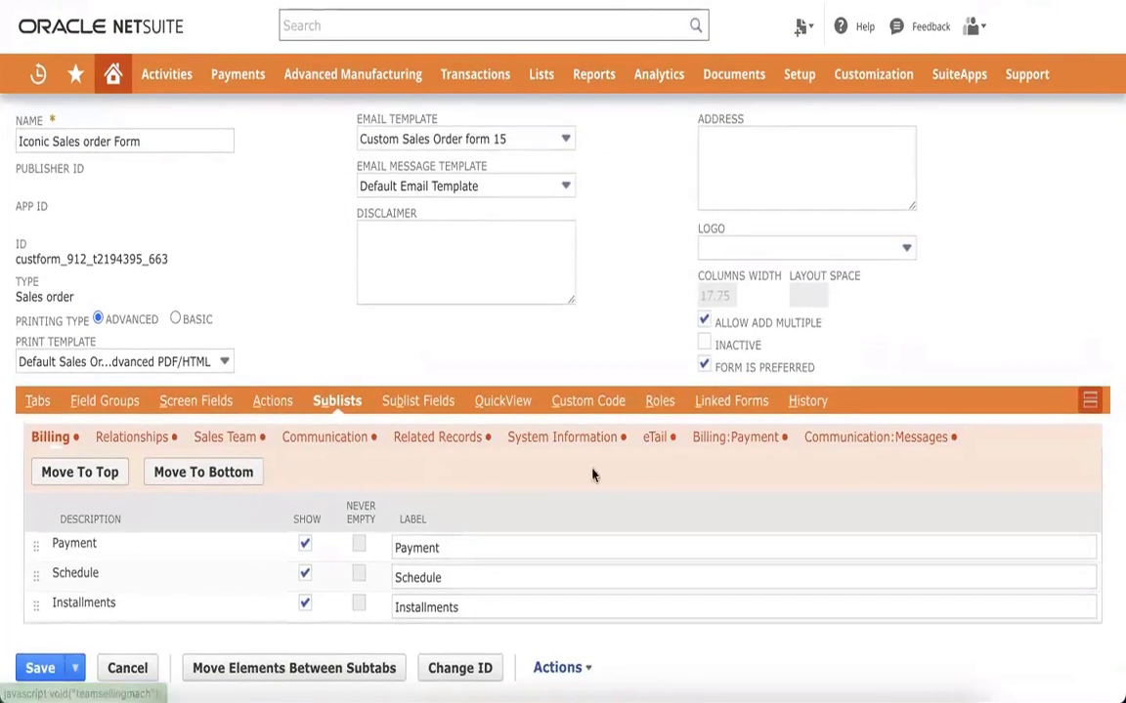
pyautogui.click(884, 440)
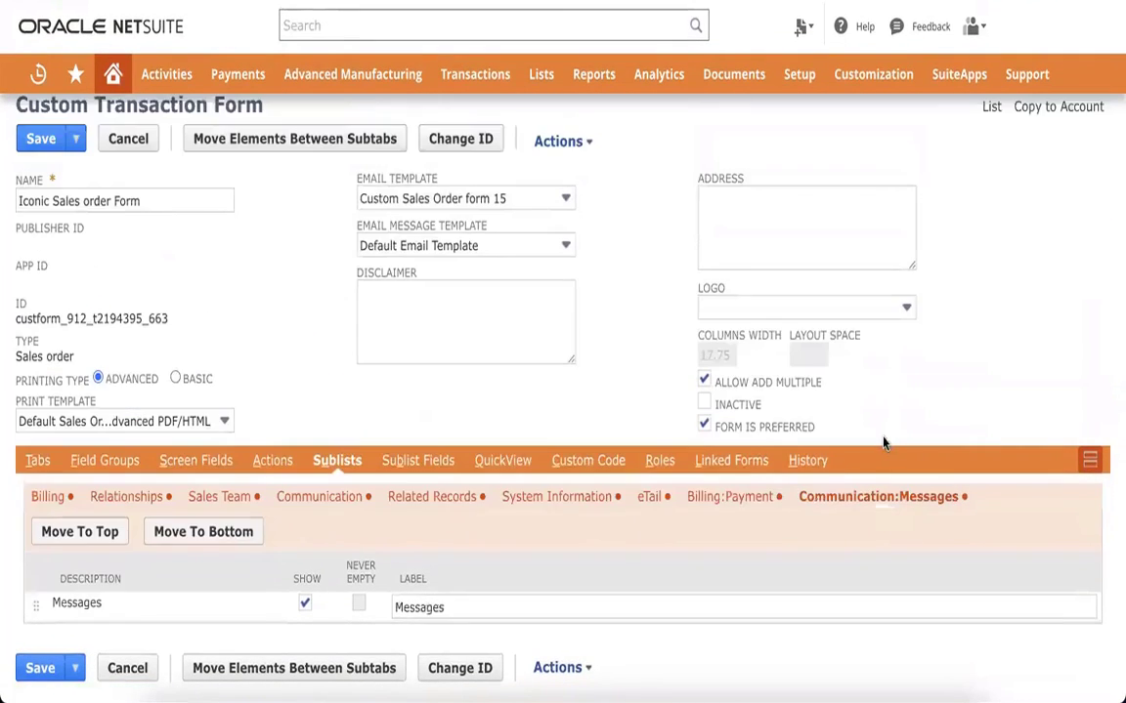
pyautogui.click(758, 498)
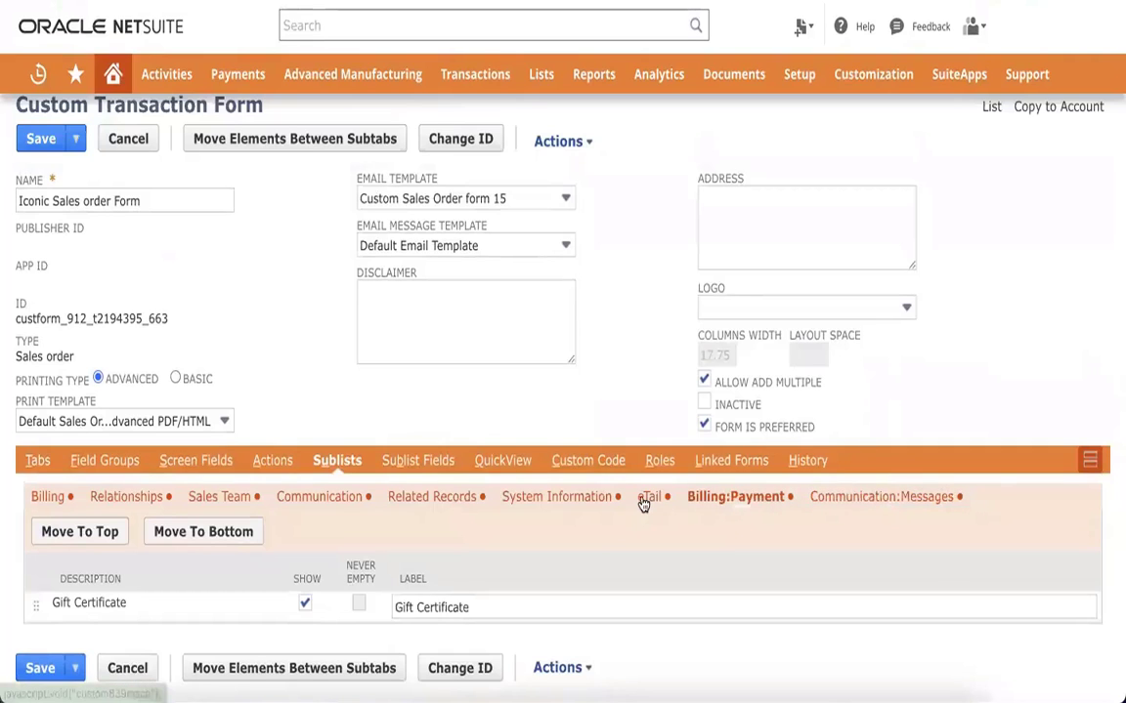
pyautogui.click(644, 500)
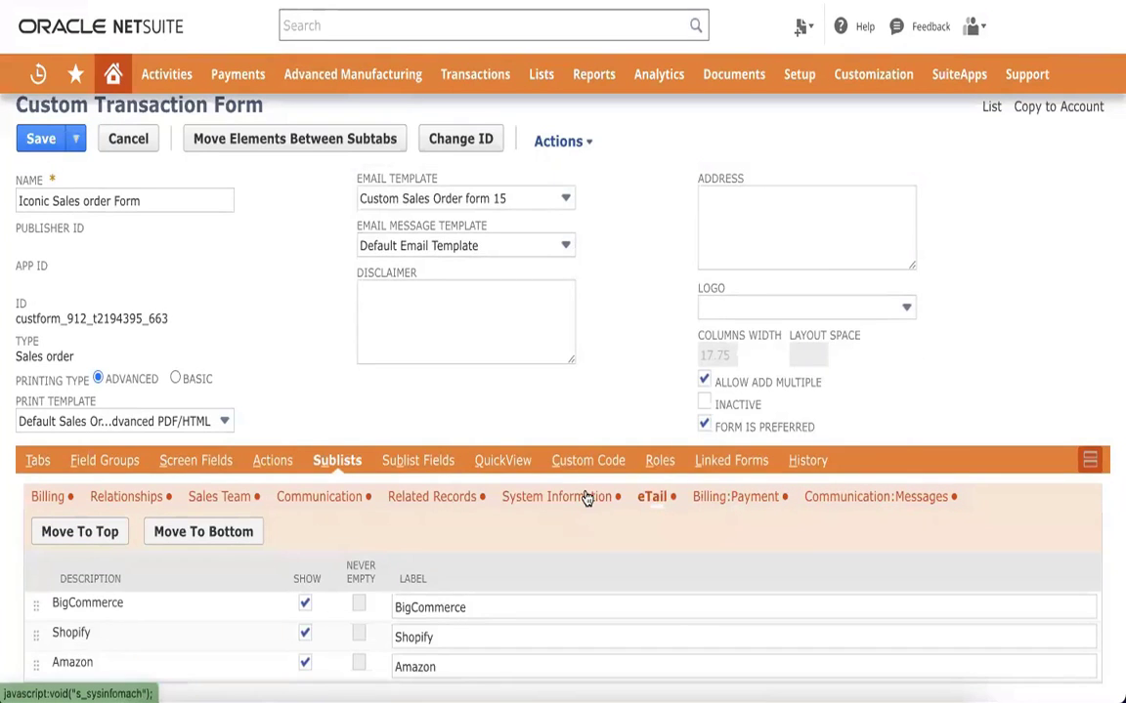
pyautogui.click(586, 500)
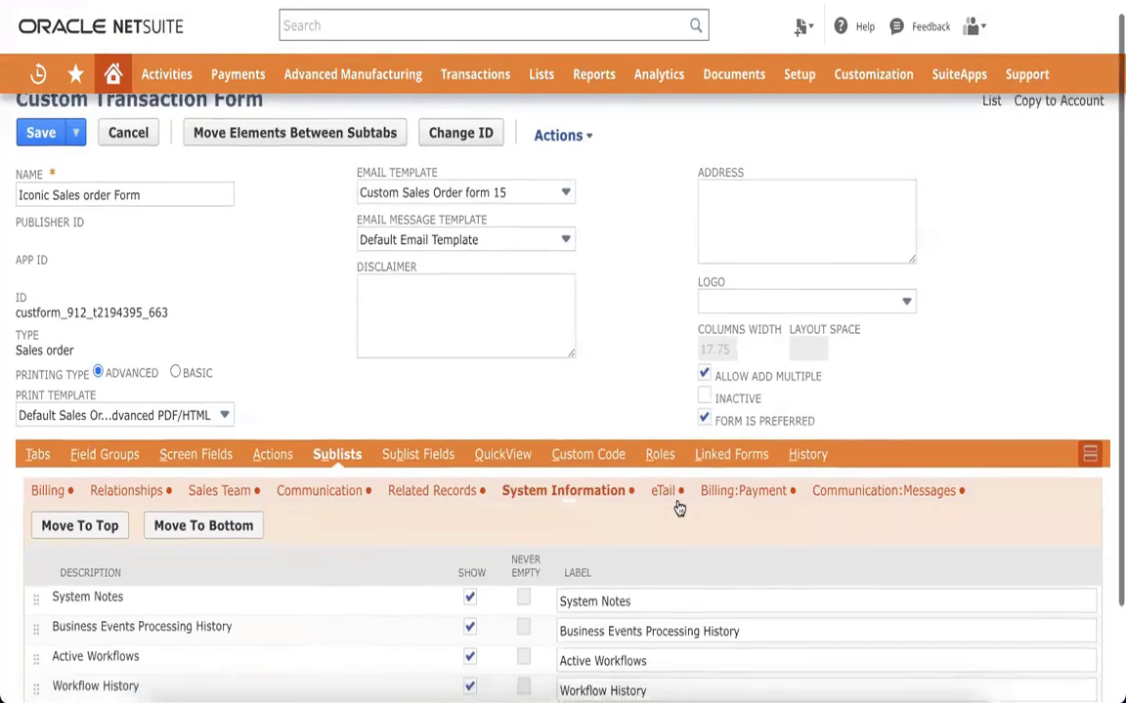
pyautogui.scroll(-2, 678, 506)
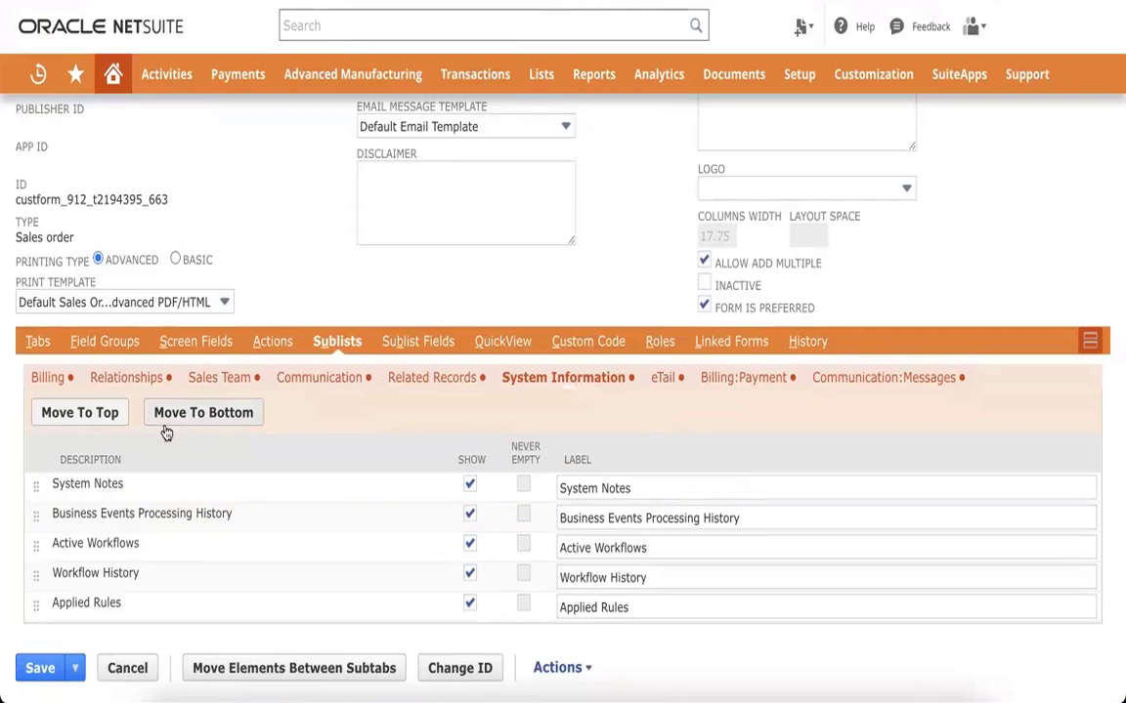
pyautogui.scroll(3, 67, 357)
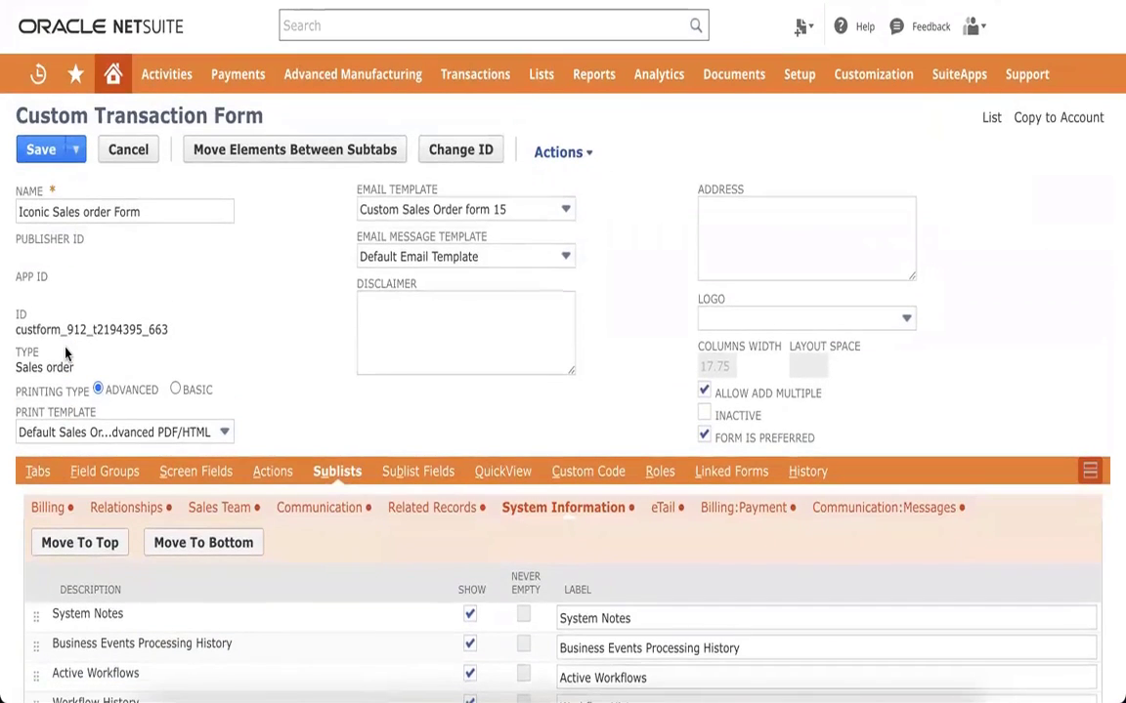
# Step: Show the form's Tabs list and search the page for 'system'
pyautogui.click(39, 472)
pyautogui.scroll(-6, 237, 506)
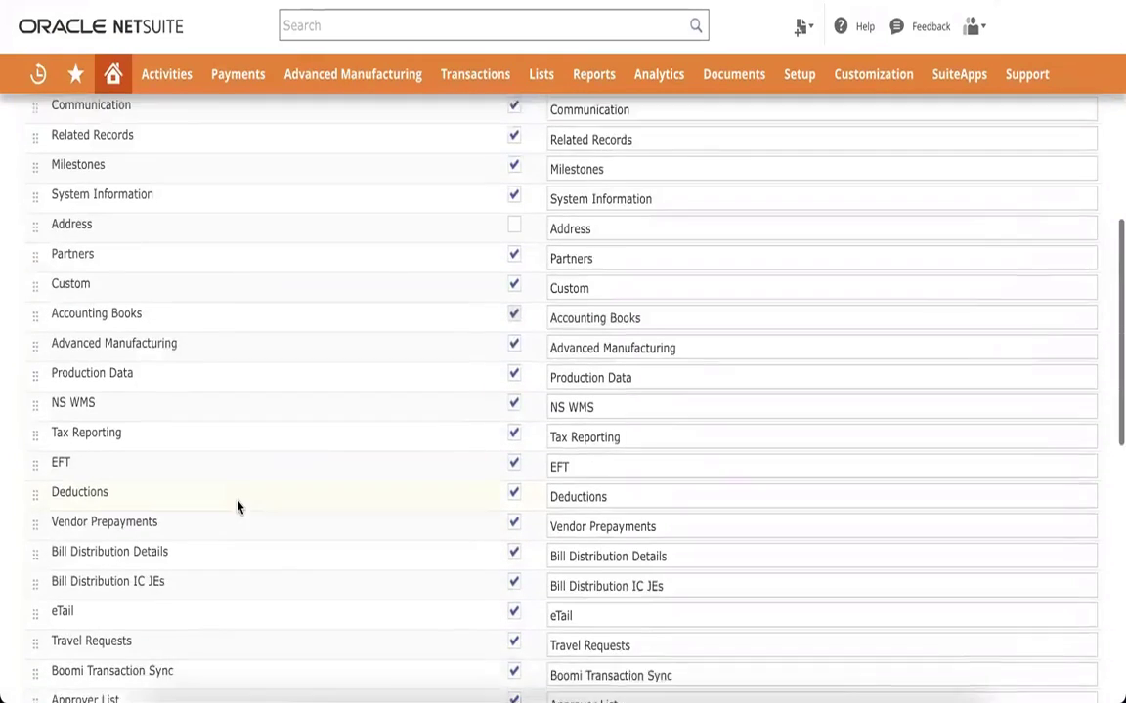
pyautogui.hotkey('ctrl', 'f')
pyautogui.write('system')
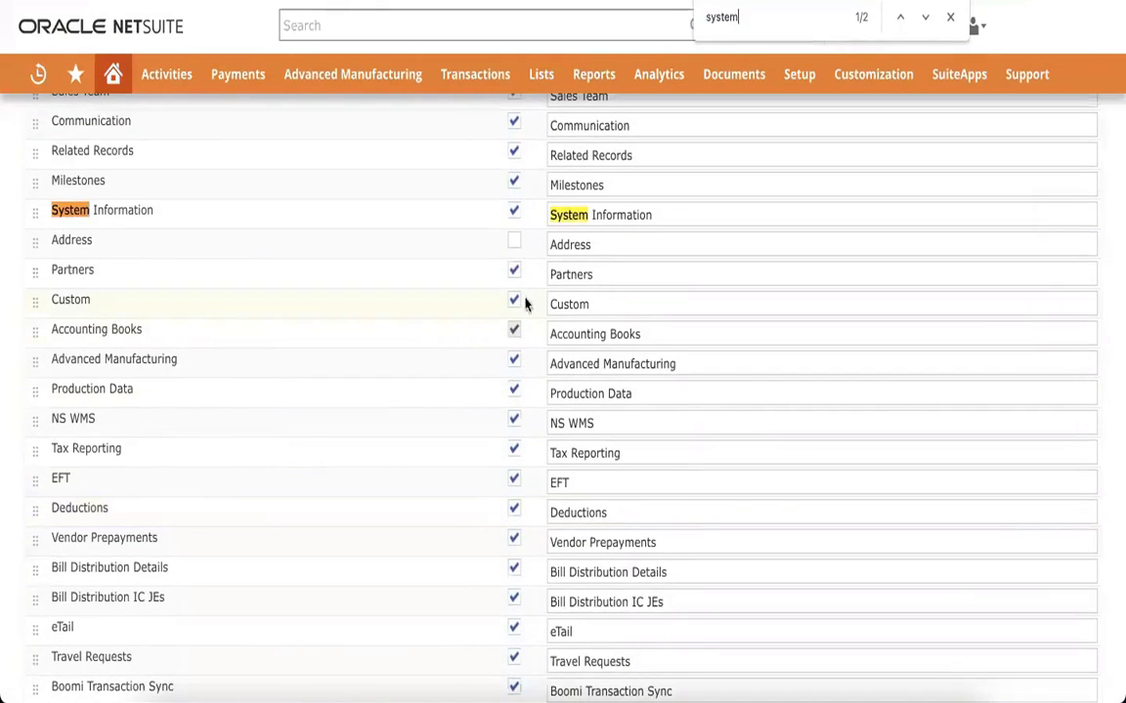
pyautogui.scroll(8, 525, 227)
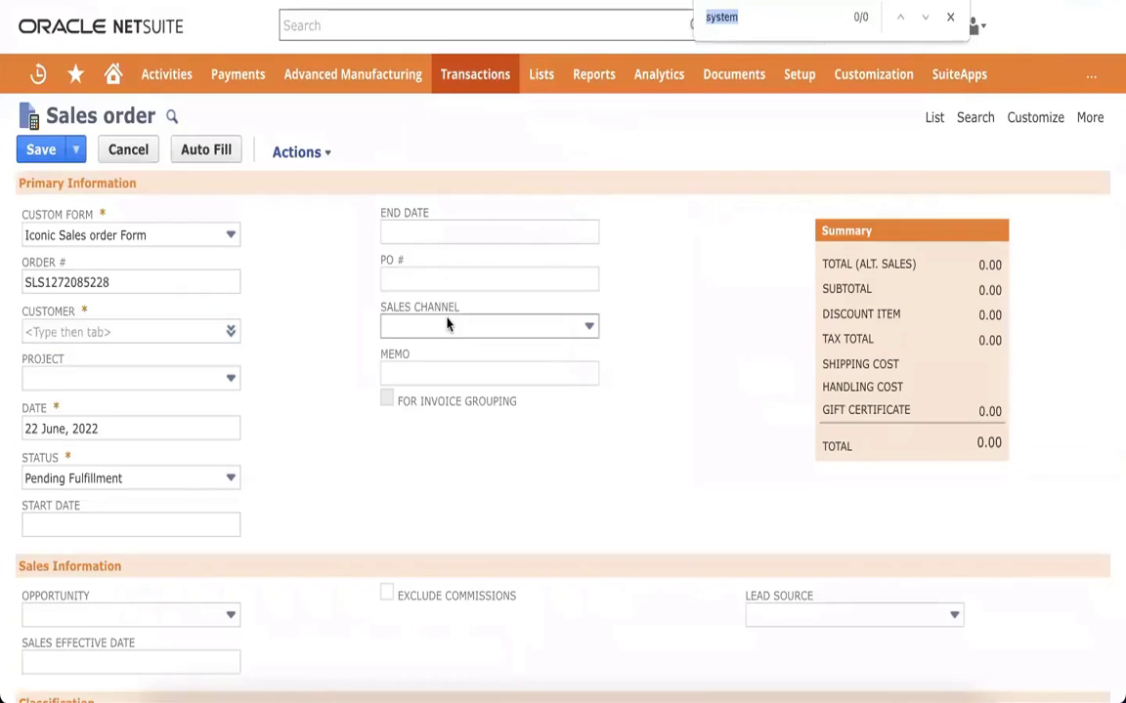
# Step: Search the page for 'sstystem' and scroll across it on the way back to Test flow
pyautogui.write('sst')
pyautogui.write('ystem')
pyautogui.scroll(-15, 450, 332)
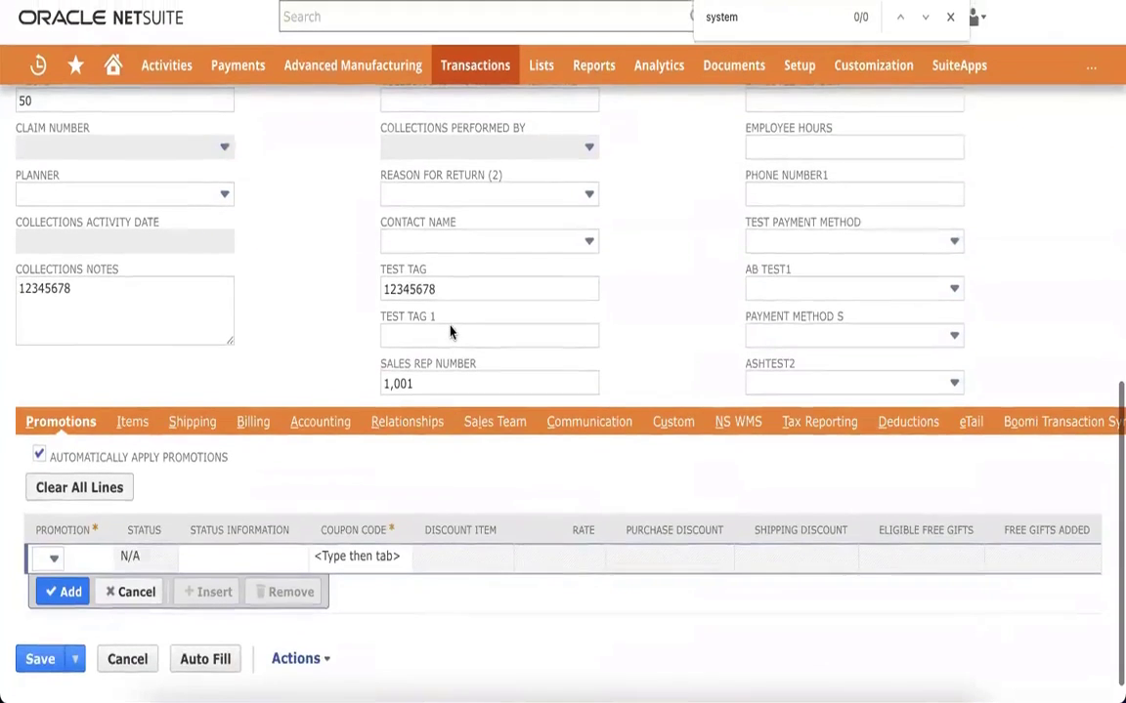
pyautogui.hscroll(1, 579, 422)
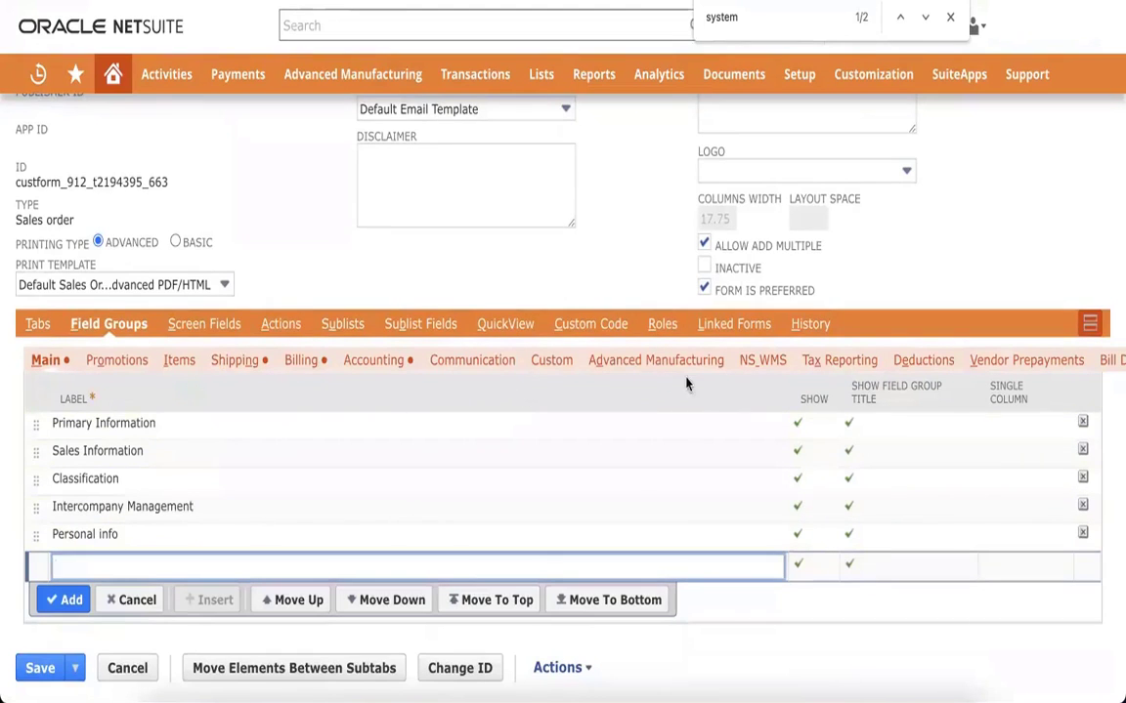
pyautogui.hscroll(10, 629, 366)
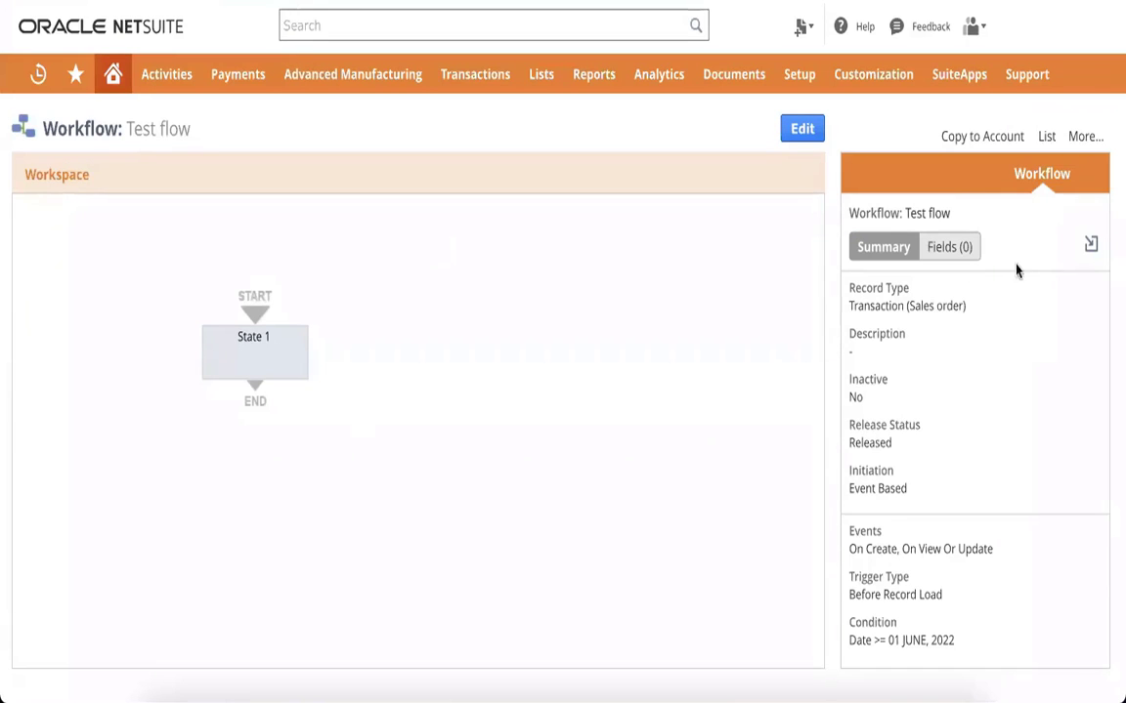
# Step: Edit Test flow's settings and open its Date >= 01 June 2022 start condition
pyautogui.click(802, 130)
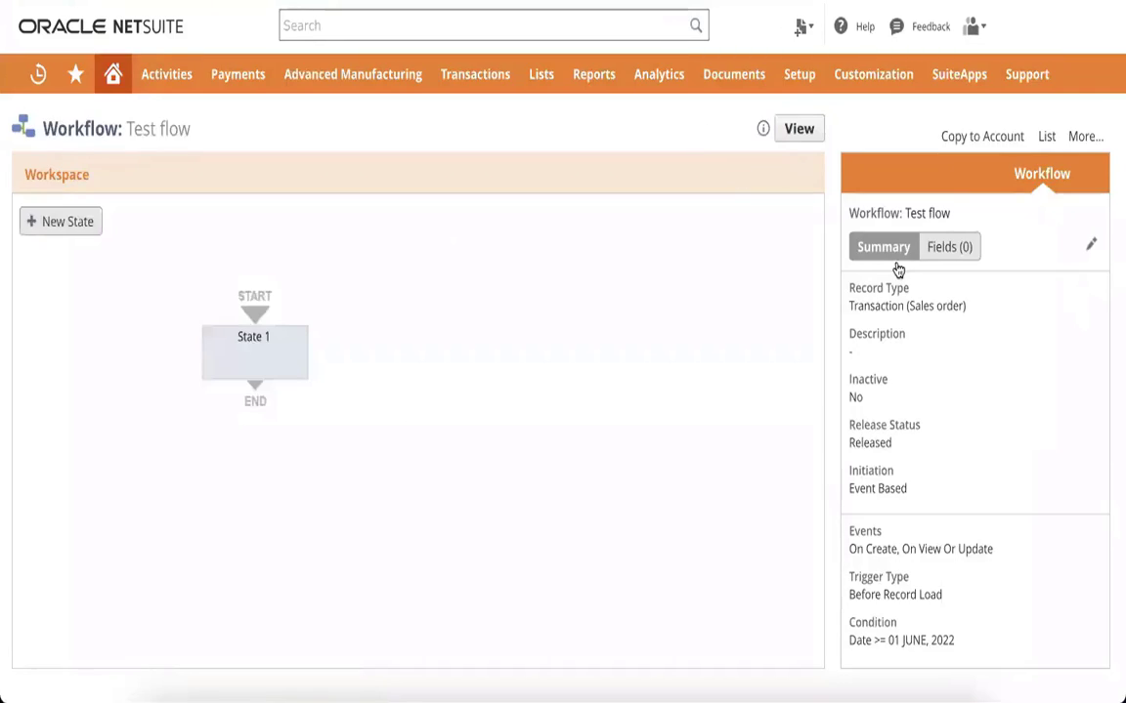
pyautogui.click(1090, 244)
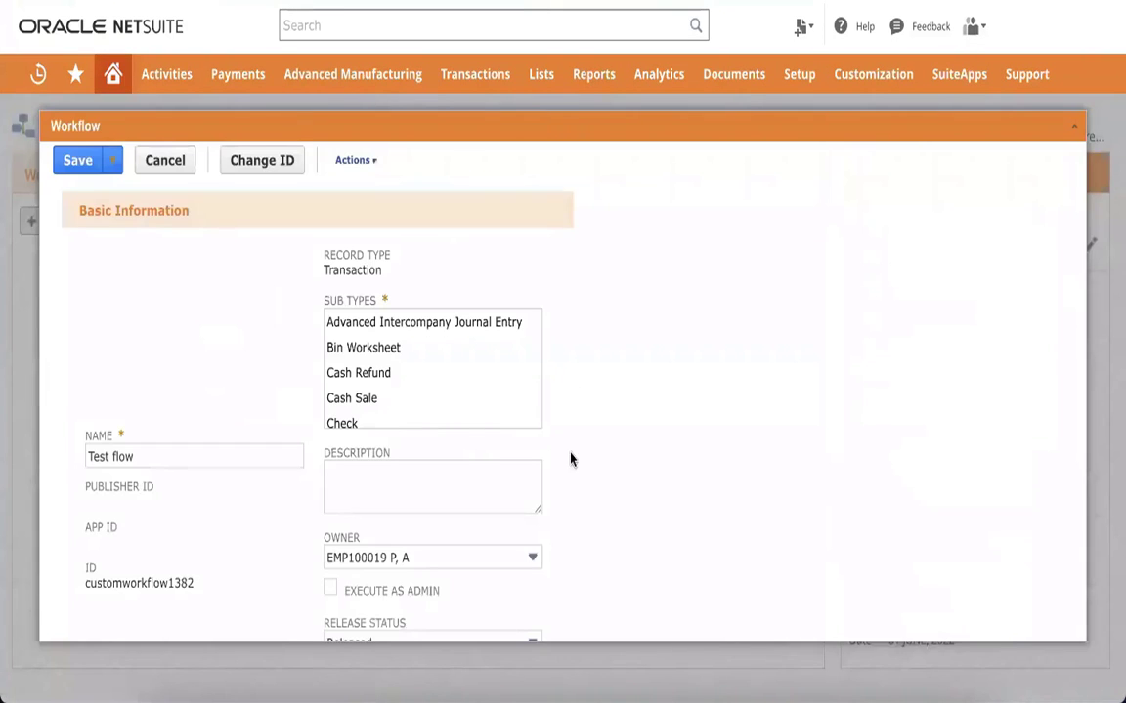
pyautogui.scroll(-6, 572, 459)
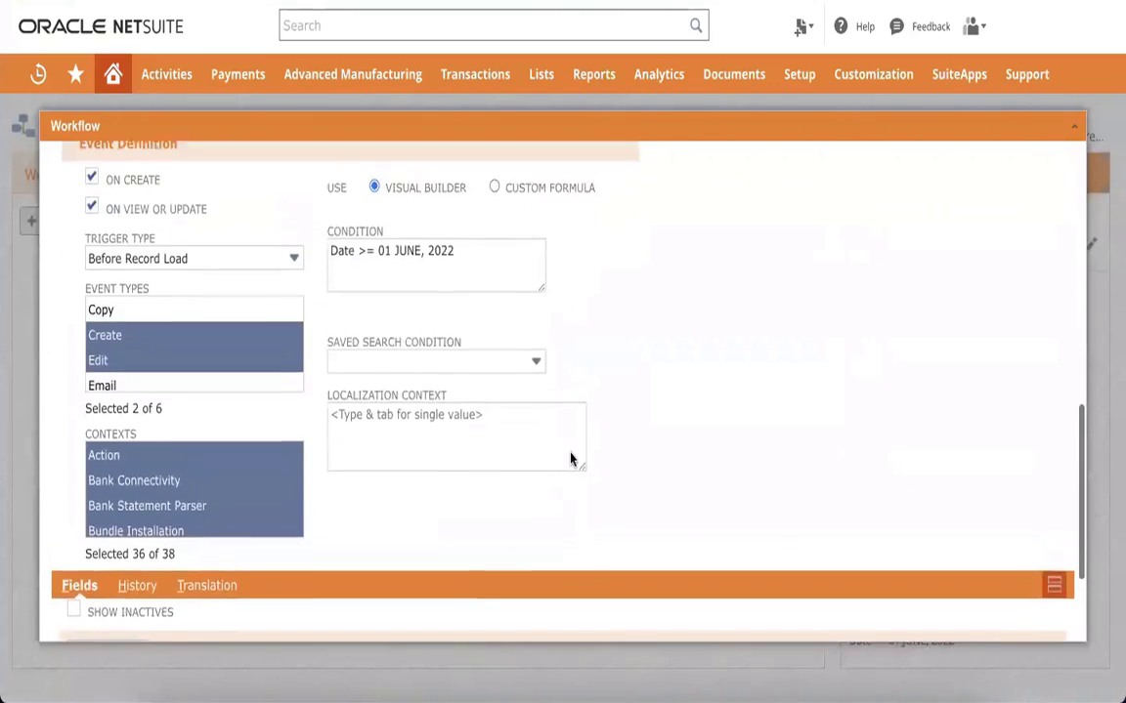
pyautogui.scroll(1, 499, 391)
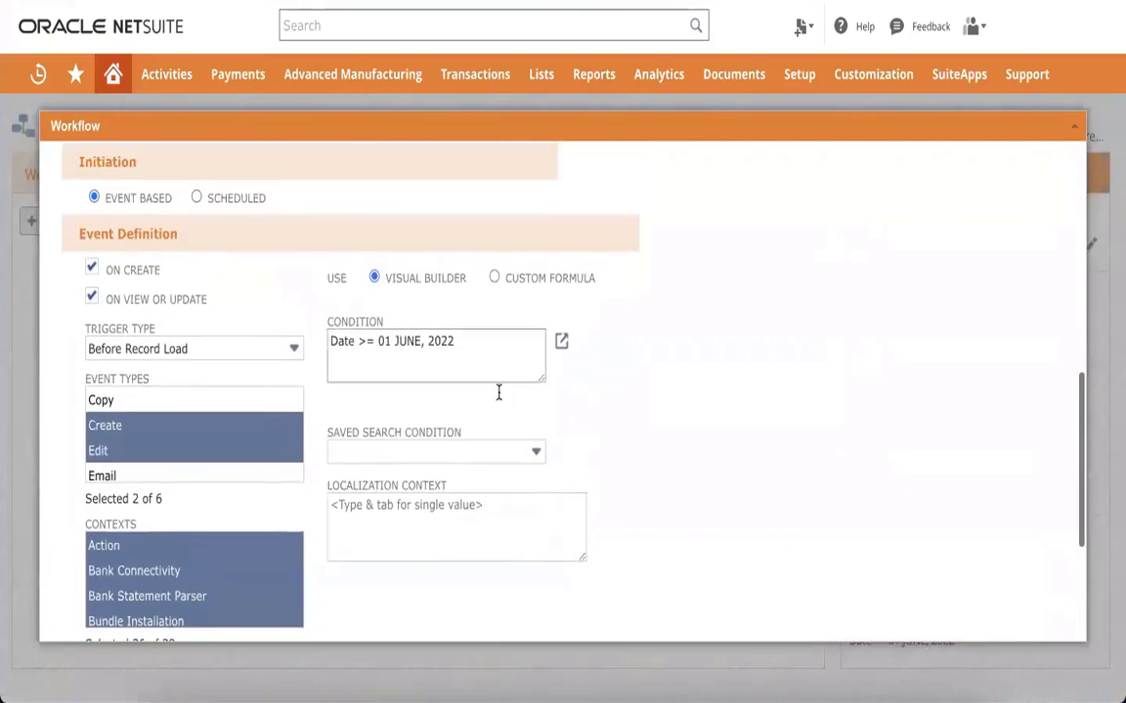
pyautogui.click(562, 341)
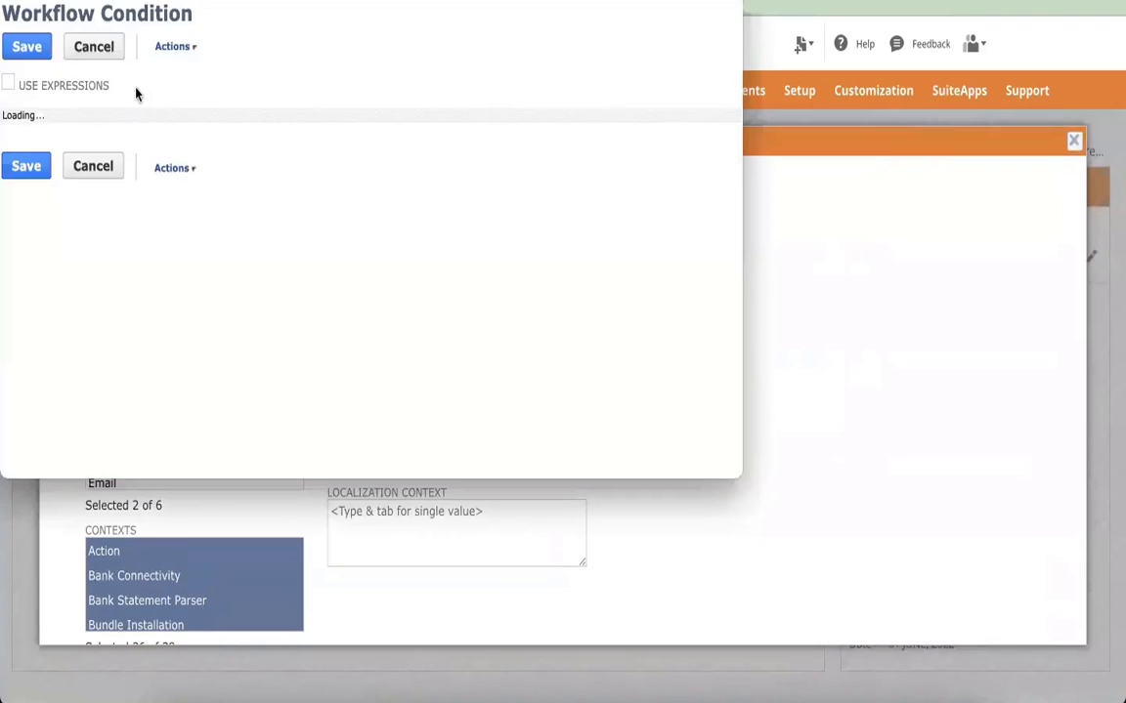
# Step: Delete the Date on or after 01 June 2022 rule, removing it again when it reappears
pyautogui.click(389, 159)
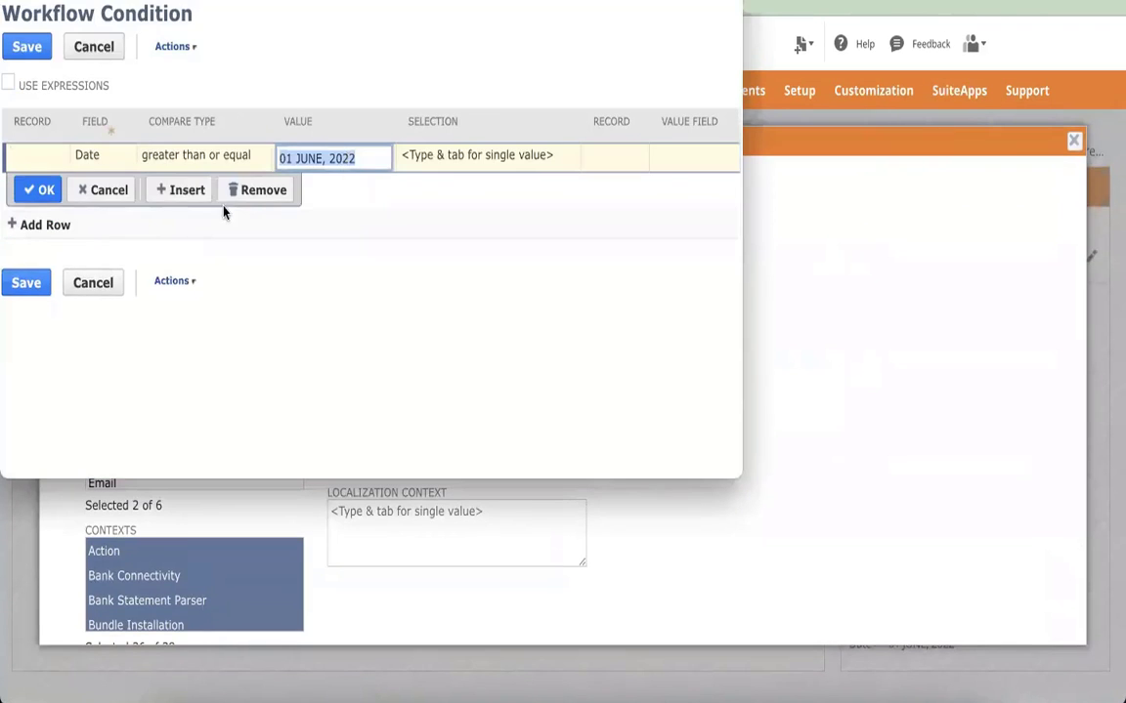
pyautogui.click(242, 191)
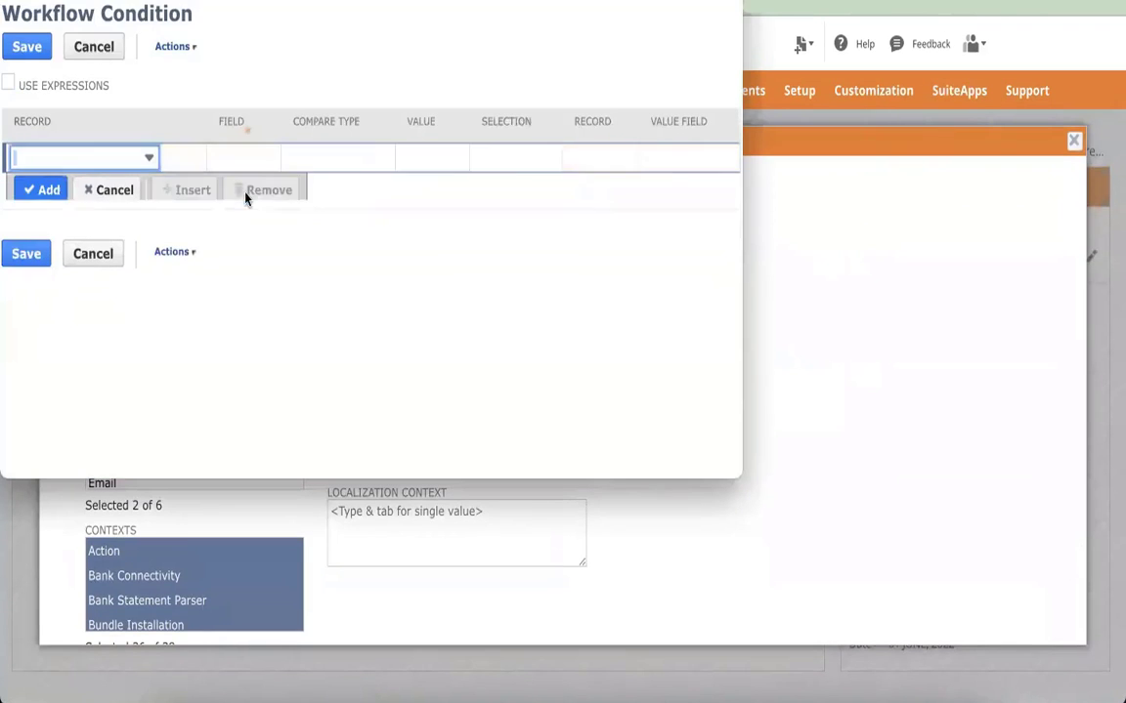
pyautogui.click(36, 259)
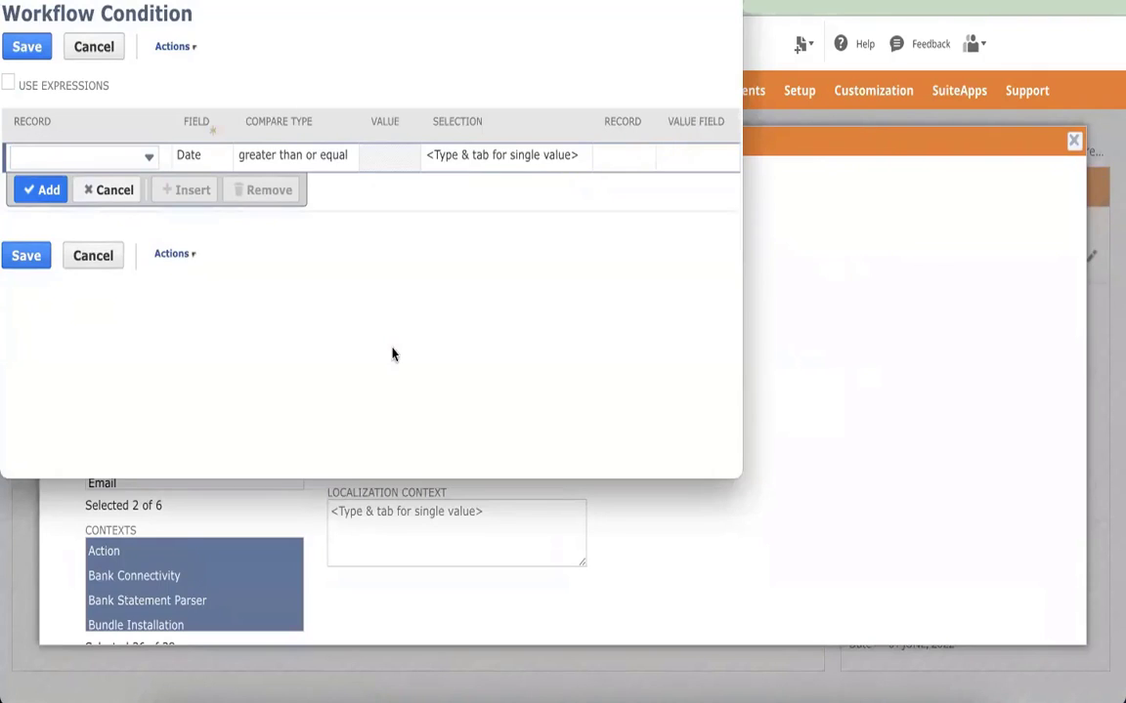
pyautogui.click(108, 190)
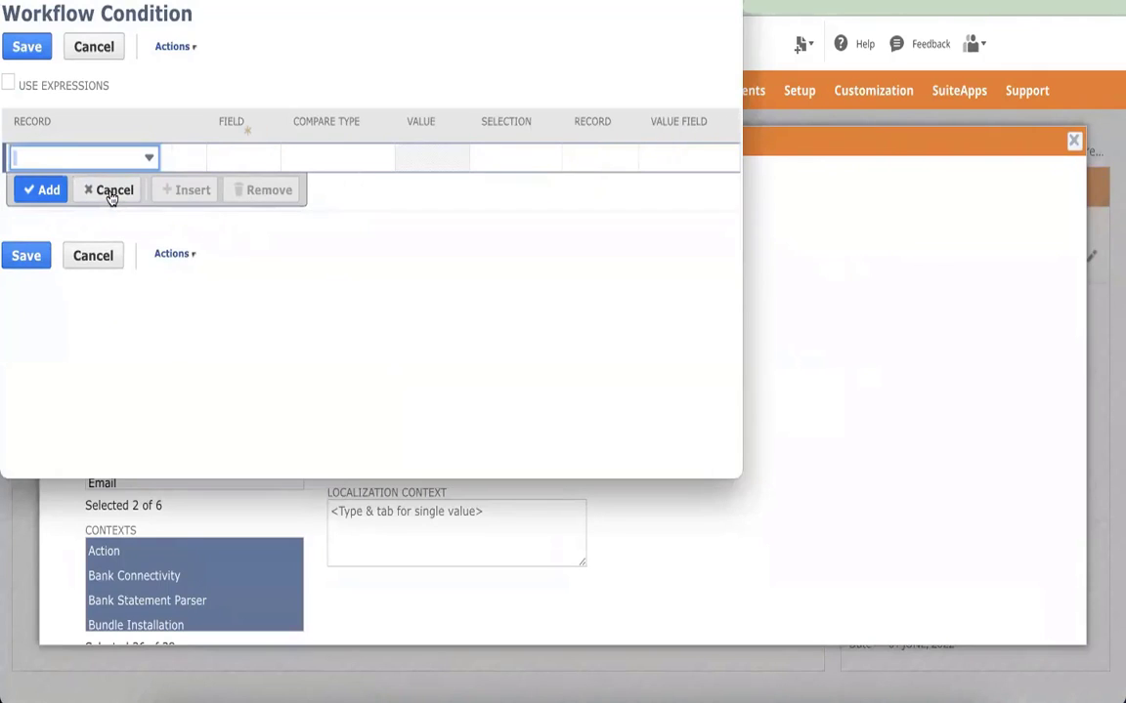
# Step: Save the workflow's start condition with no rules left
pyautogui.click(27, 257)
pyautogui.click(26, 257)
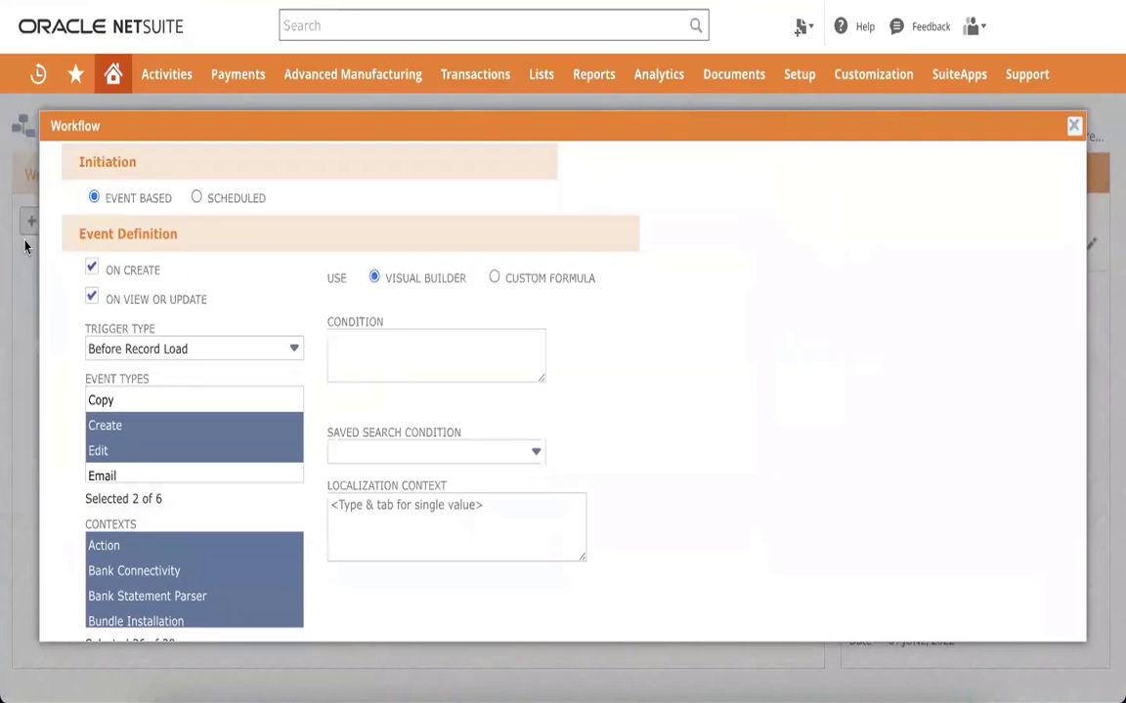
pyautogui.scroll(1, 506, 436)
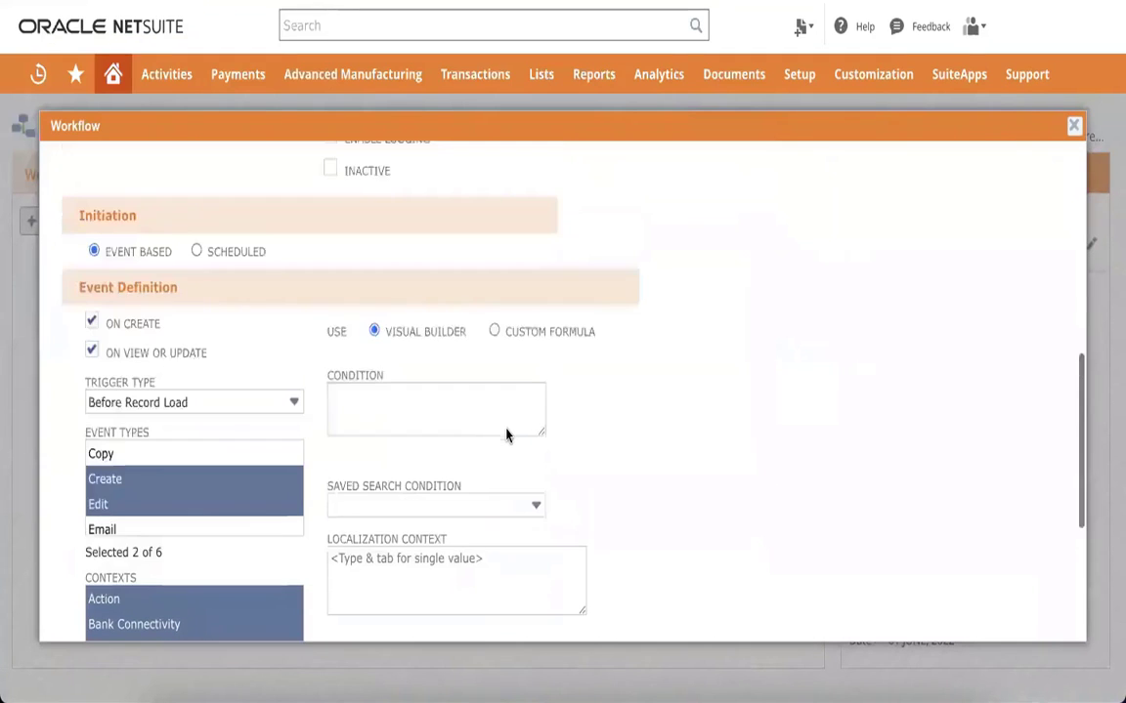
pyautogui.scroll(4, 506, 436)
pyautogui.scroll(3, 506, 436)
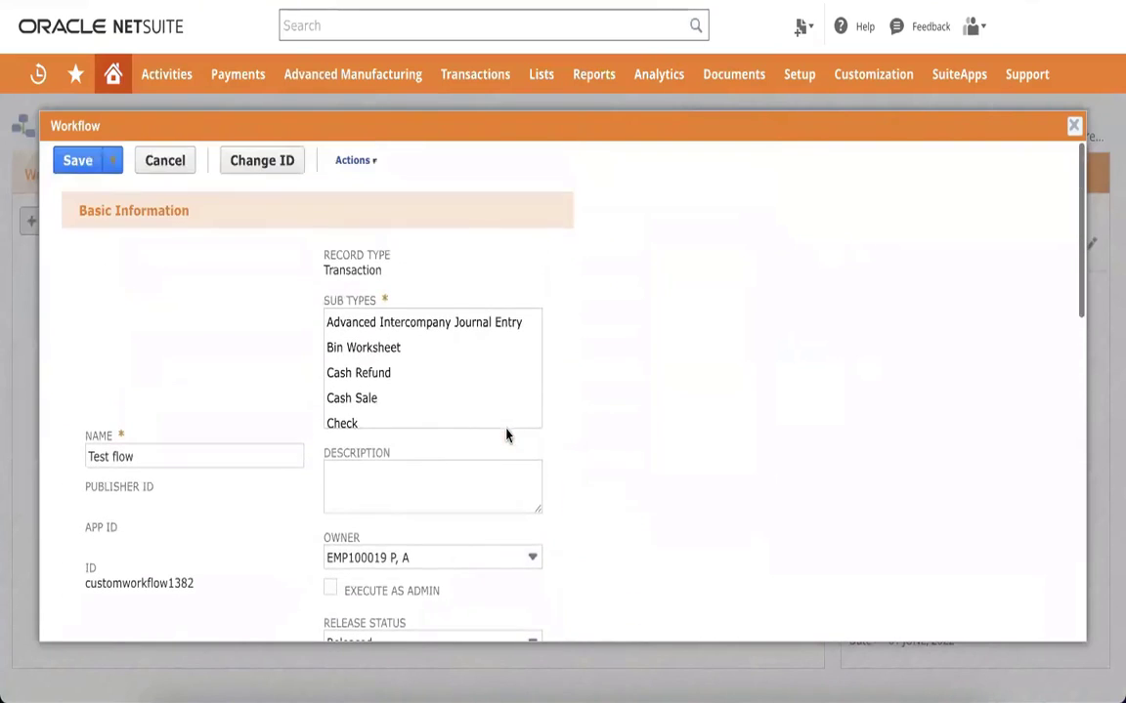
# Step: Select Vendor Bill as the workflow's transaction sub type
pyautogui.click(381, 354)
pyautogui.scroll(-2, 382, 354)
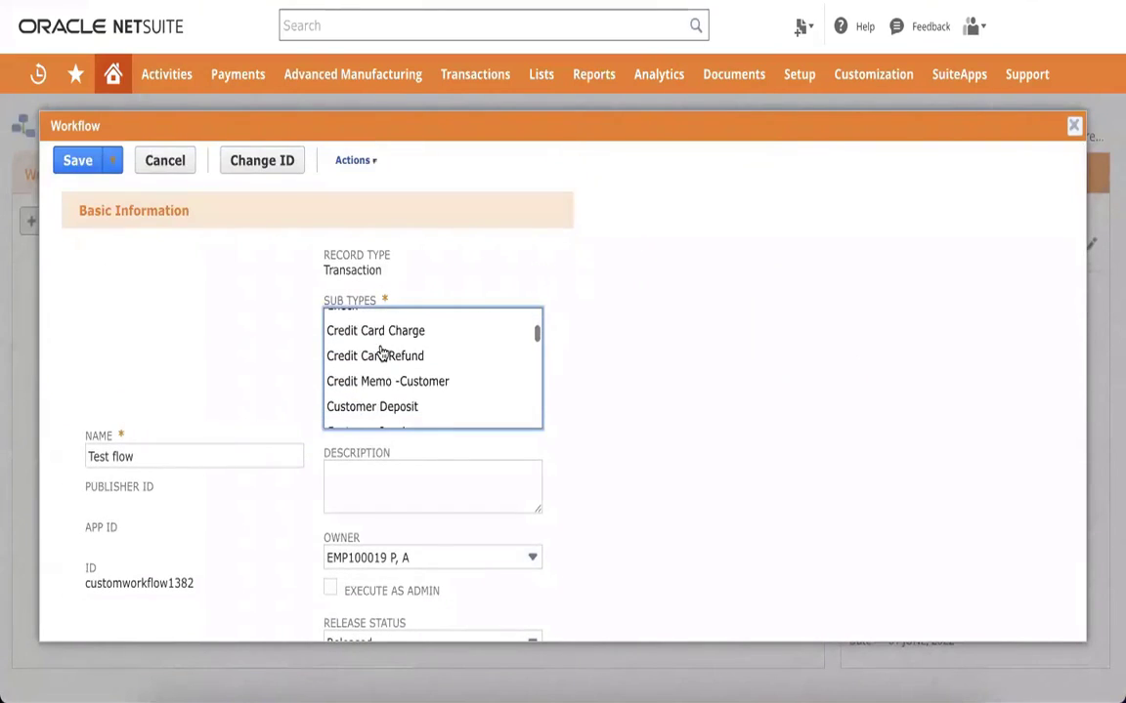
pyautogui.press('p')
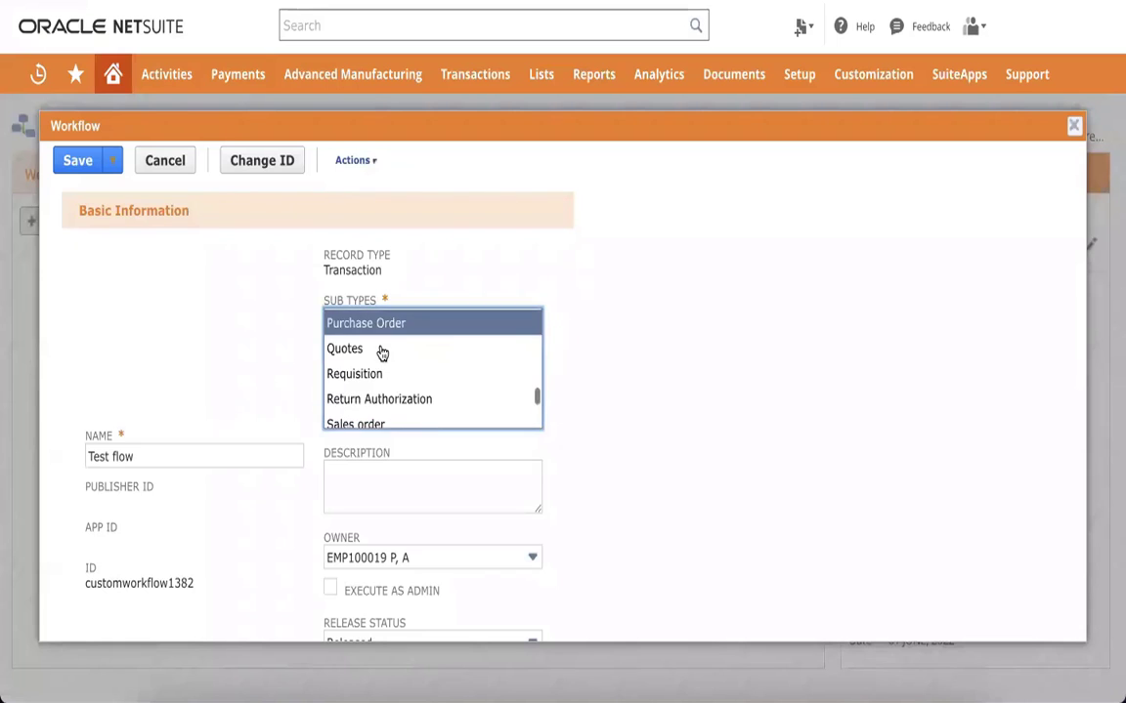
pyautogui.scroll(8, 381, 354)
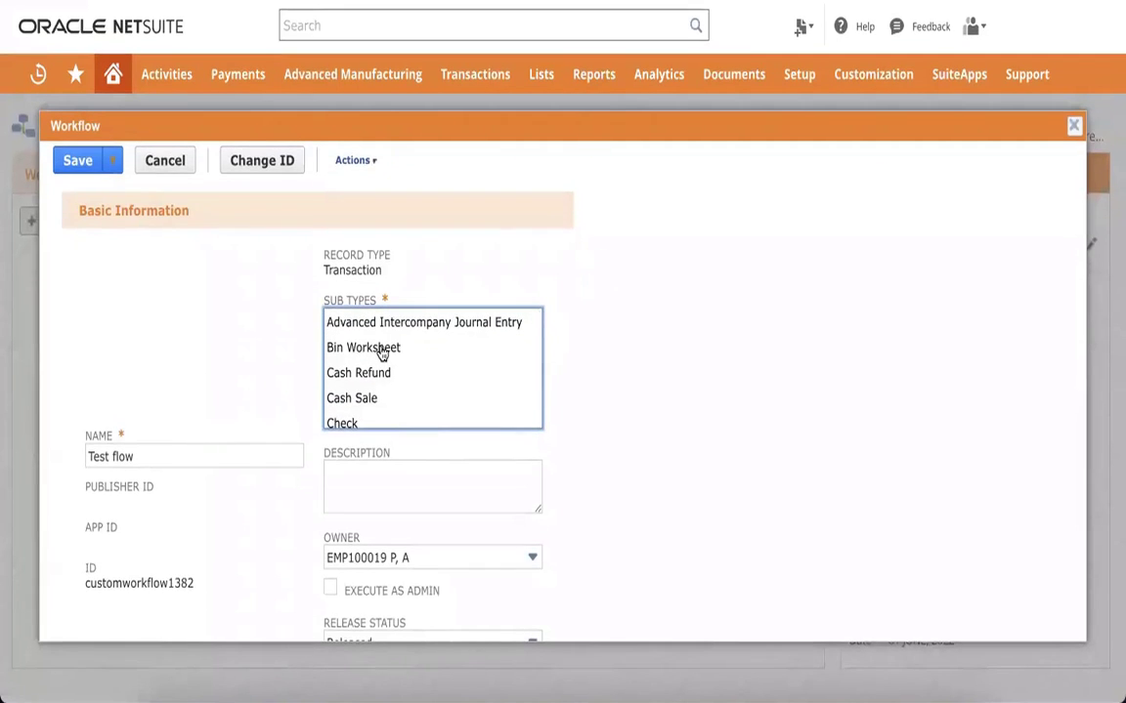
pyautogui.scroll(-1, 381, 353)
pyautogui.scroll(1, 381, 353)
pyautogui.scroll(-1, 381, 354)
pyautogui.scroll(-3, 381, 354)
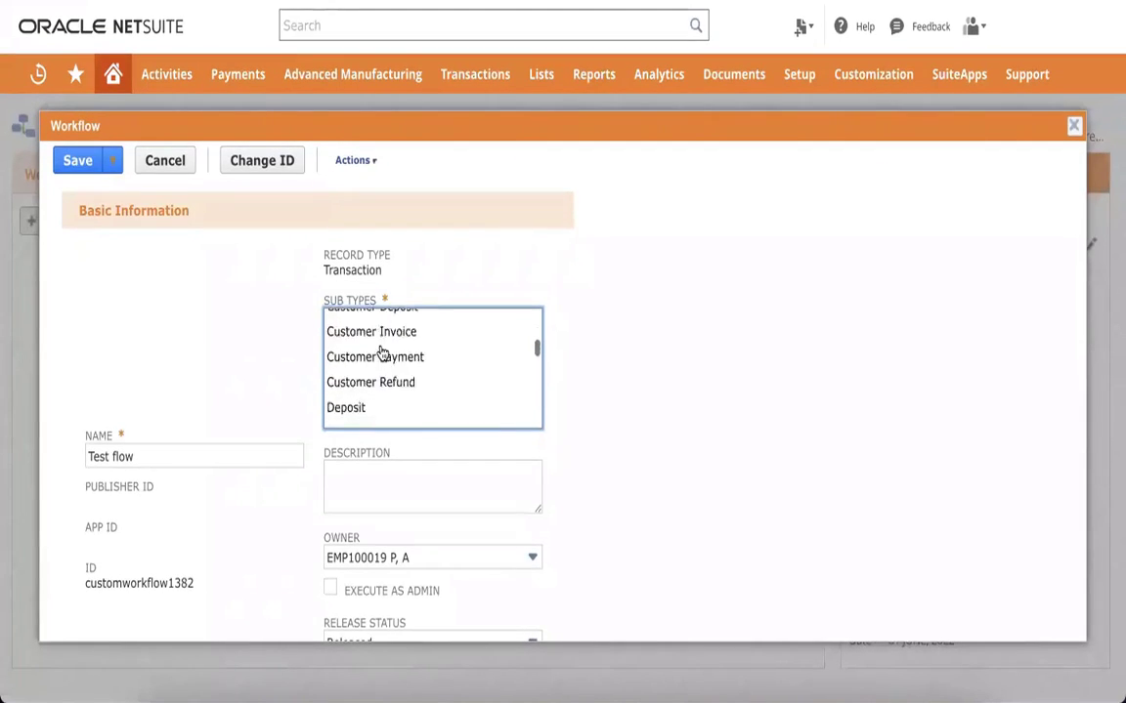
pyautogui.scroll(1, 381, 353)
pyautogui.scroll(-6, 381, 353)
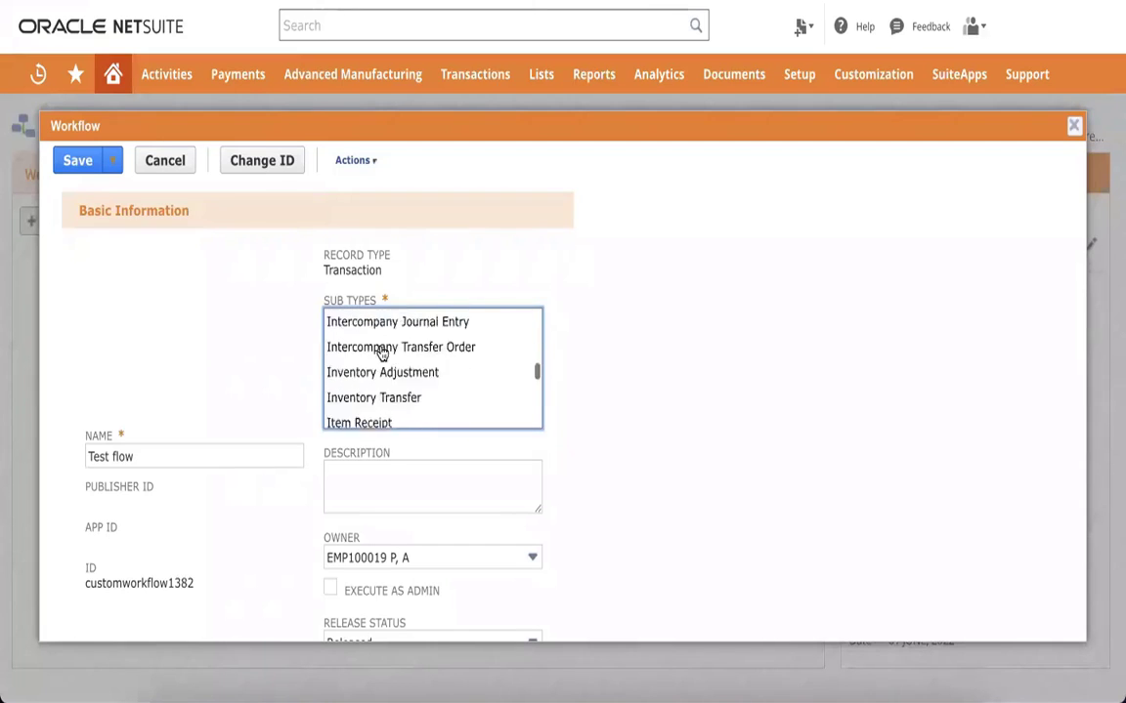
pyautogui.scroll(3, 381, 354)
pyautogui.scroll(-1, 381, 354)
pyautogui.scroll(-2, 381, 353)
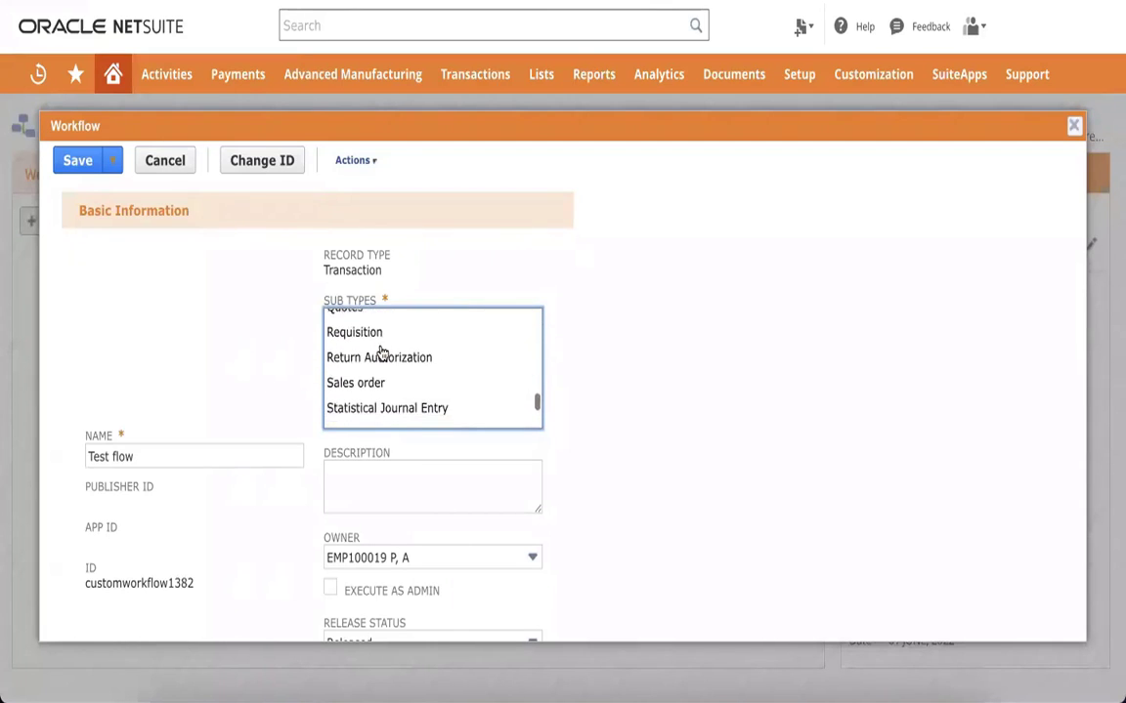
pyautogui.click(367, 381)
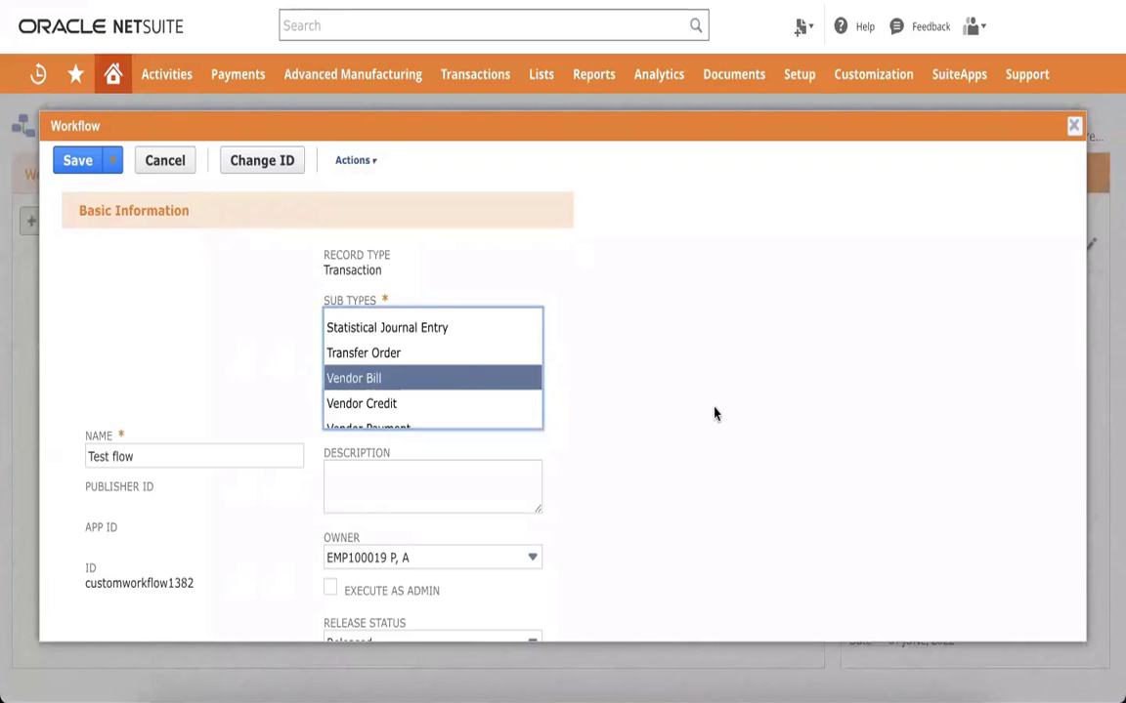
# Step: Save the updated Test flow workflow settings
pyautogui.scroll(-3, 714, 413)
pyautogui.scroll(-1, 713, 414)
pyautogui.scroll(2, 713, 413)
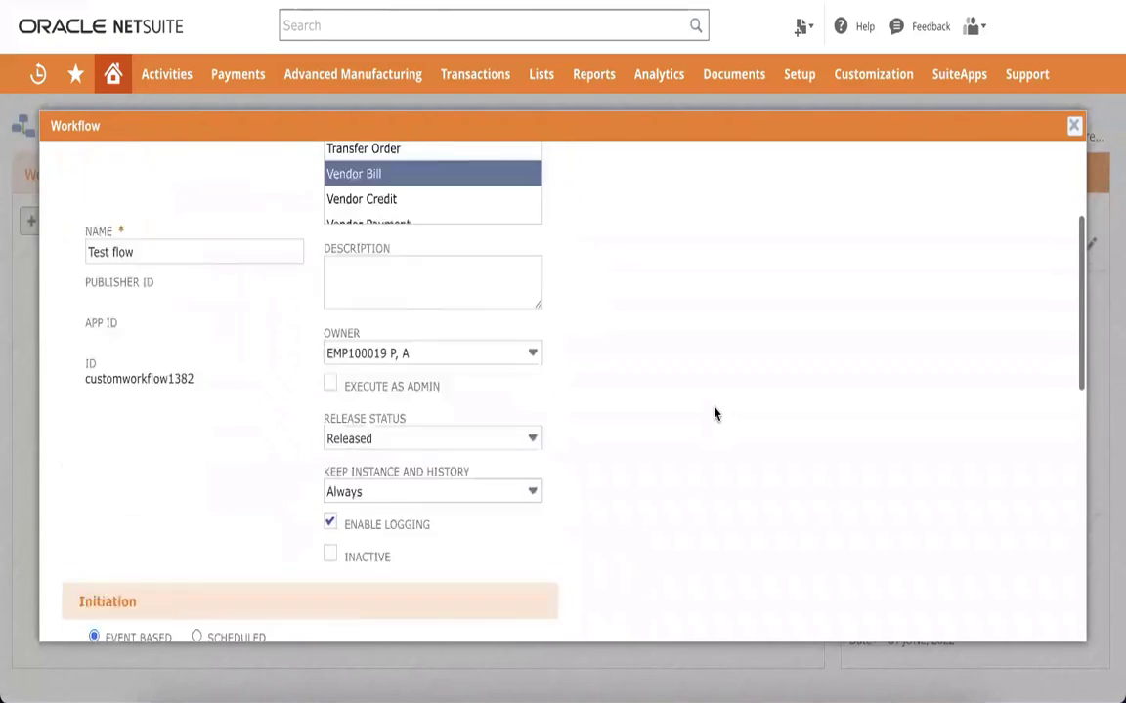
pyautogui.scroll(-1, 713, 413)
pyautogui.scroll(-5, 713, 413)
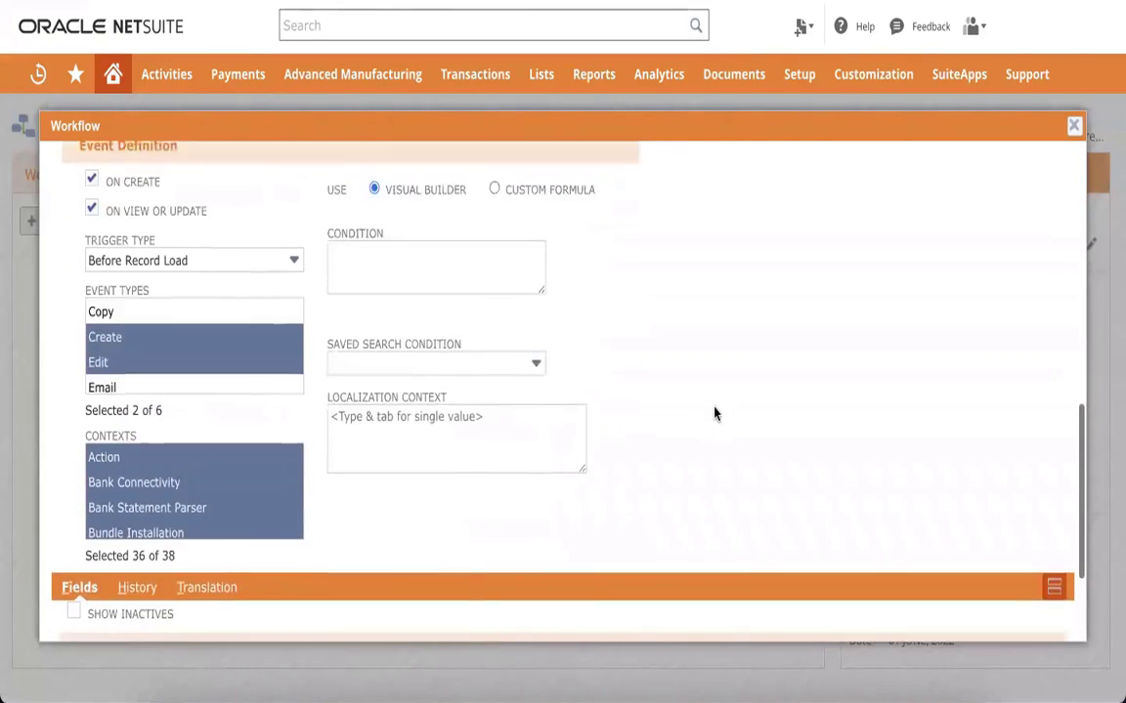
pyautogui.scroll(-1, 713, 413)
pyautogui.scroll(2, 713, 413)
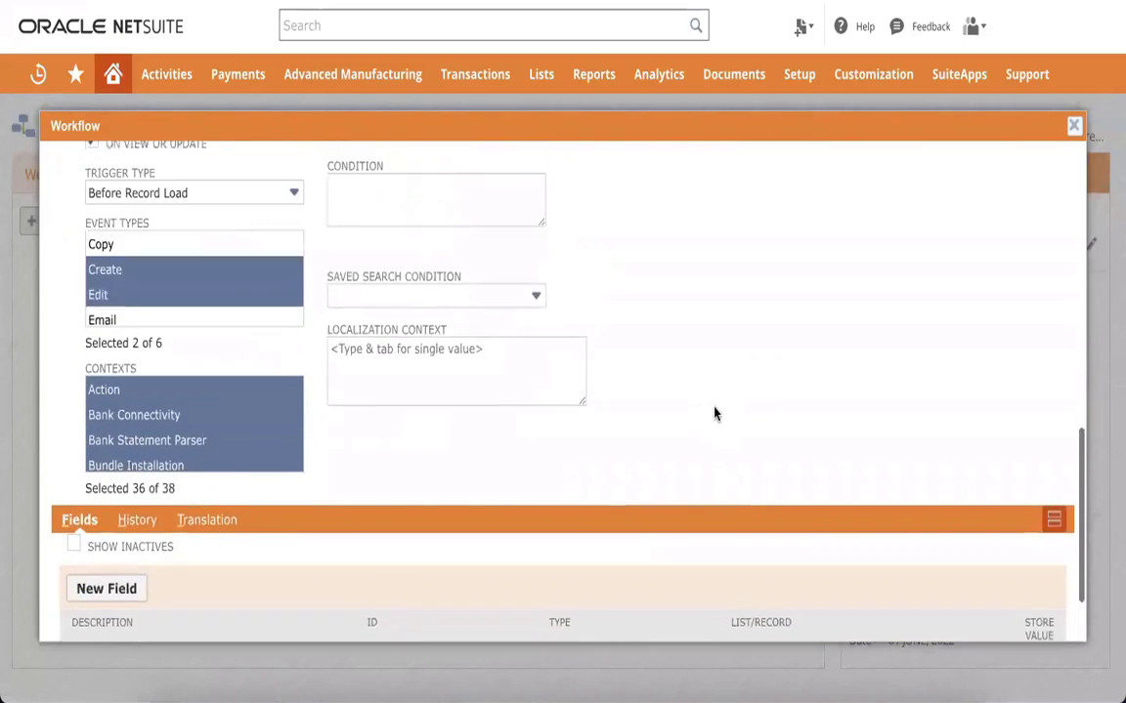
pyautogui.scroll(-2, 713, 414)
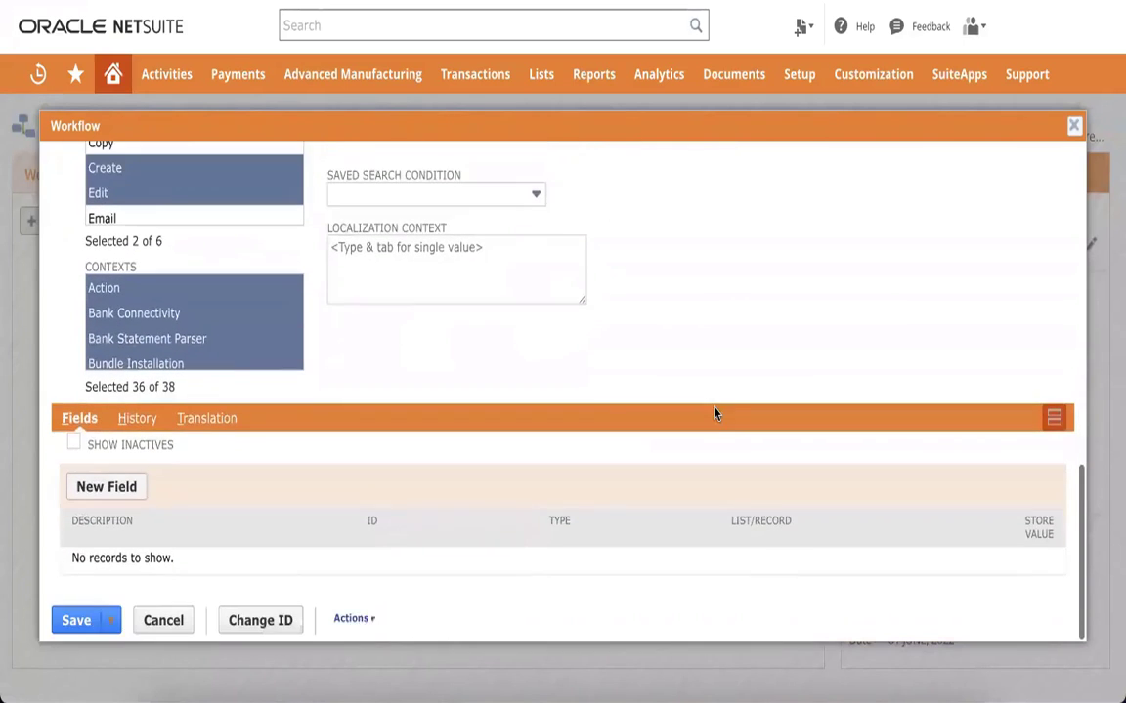
pyautogui.click(78, 619)
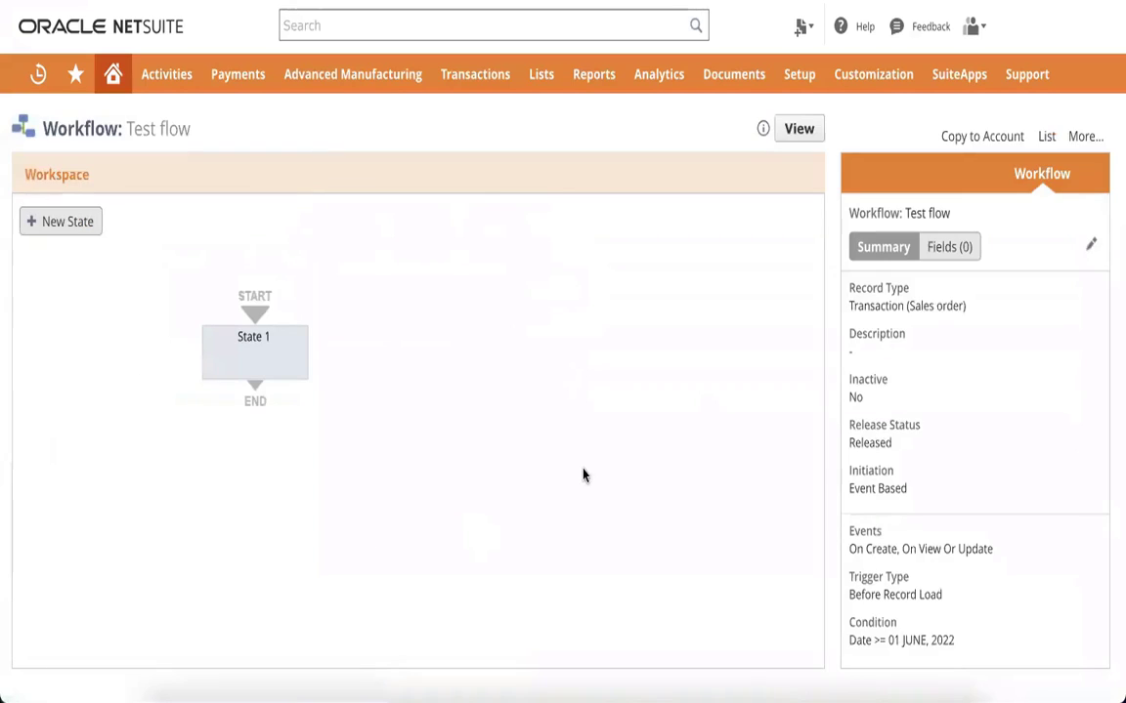
# Step: In State 1, tick Mandatory on the Set Field Mandatory action for Memo and save it
pyautogui.click(251, 348)
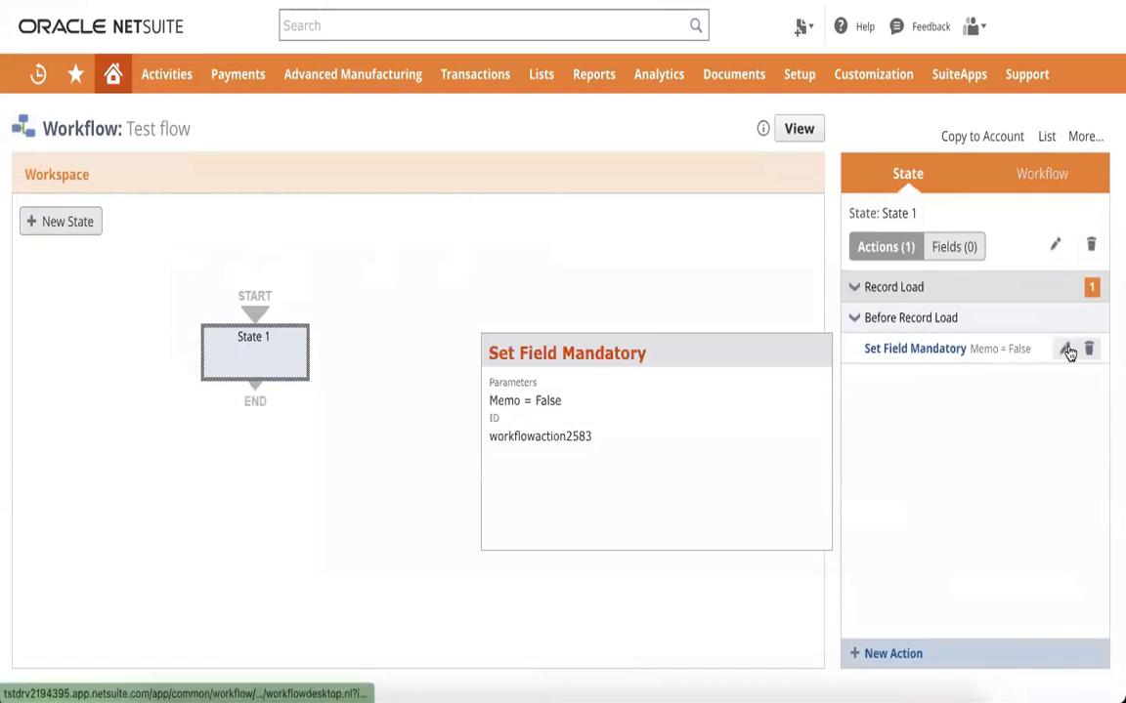
pyautogui.click(1066, 348)
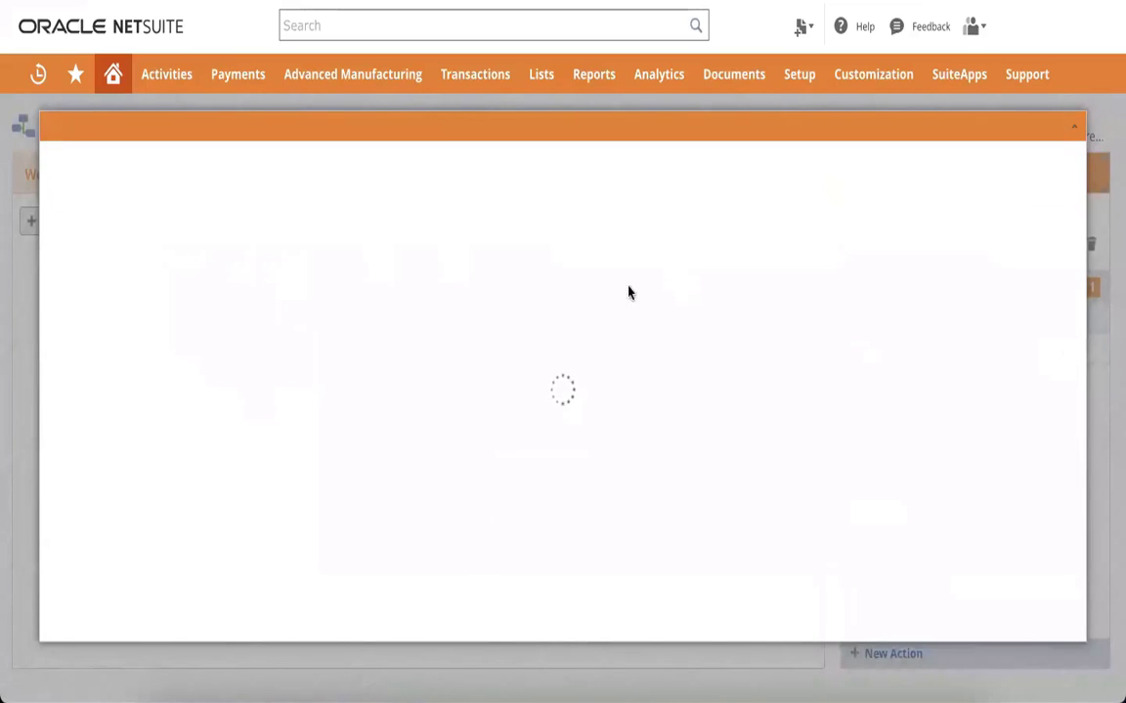
pyautogui.scroll(-5, 360, 356)
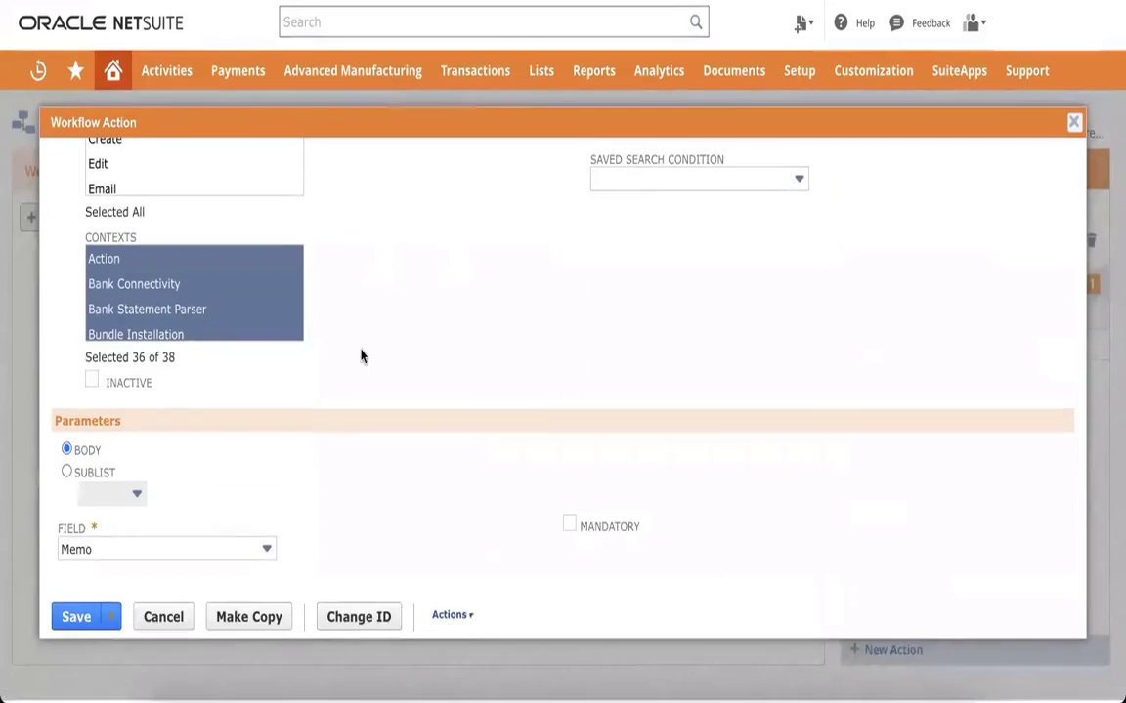
pyautogui.click(570, 529)
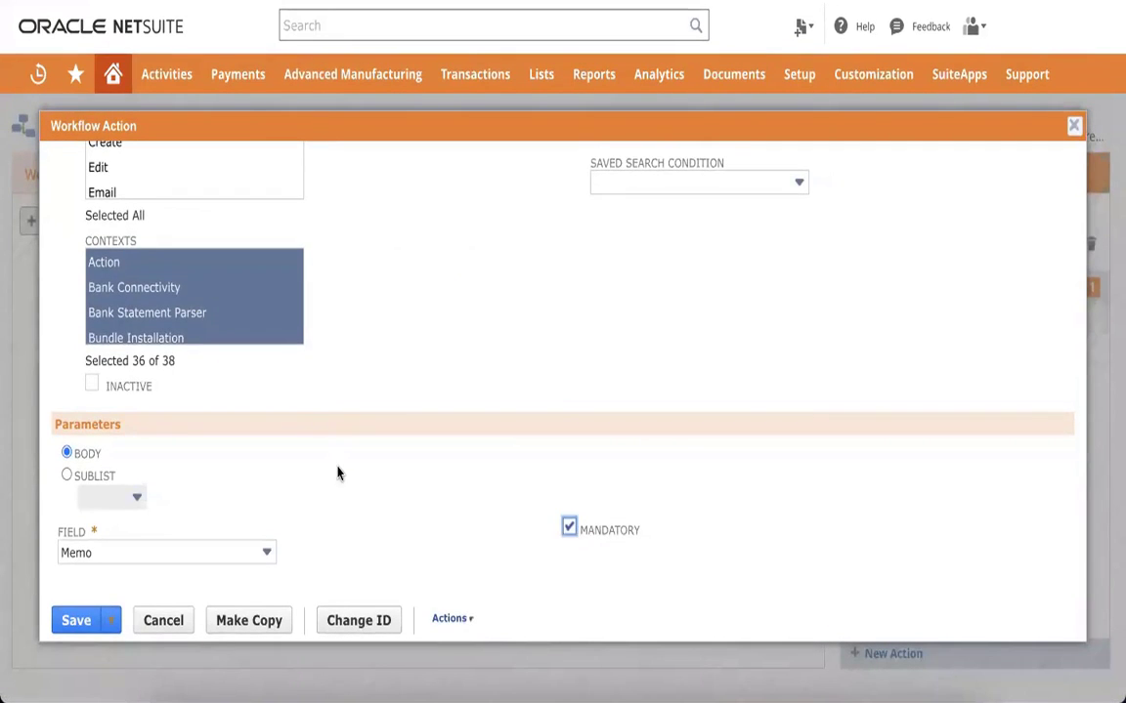
pyautogui.scroll(5, 337, 474)
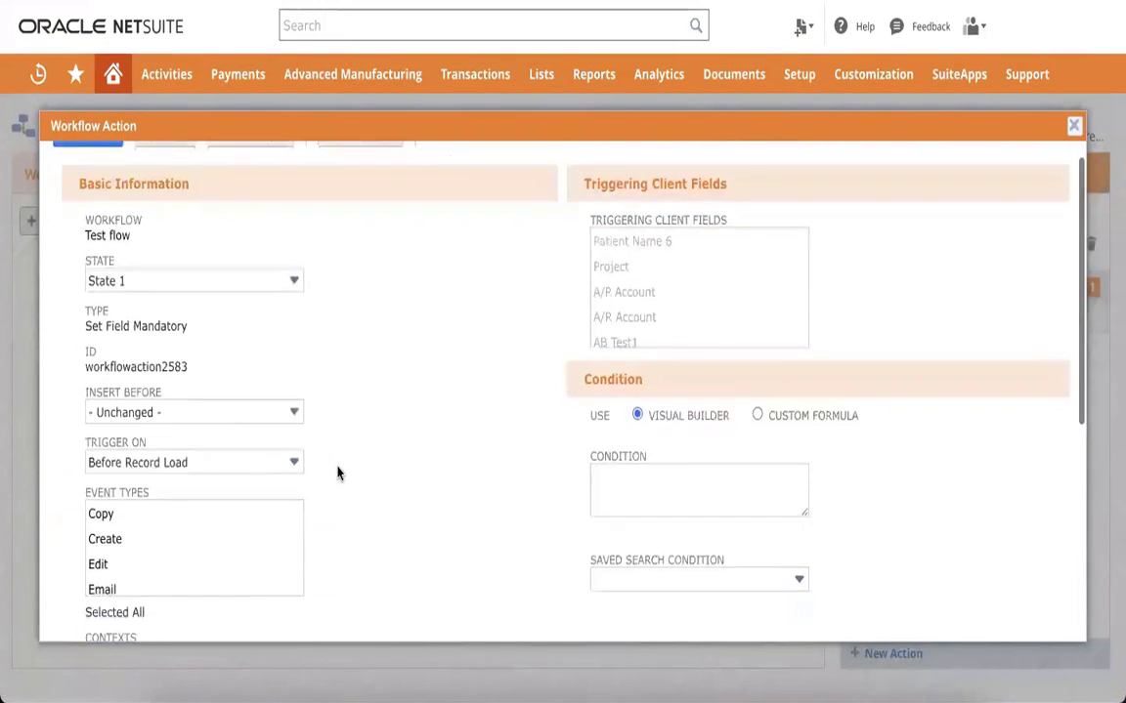
pyautogui.scroll(-5, 337, 473)
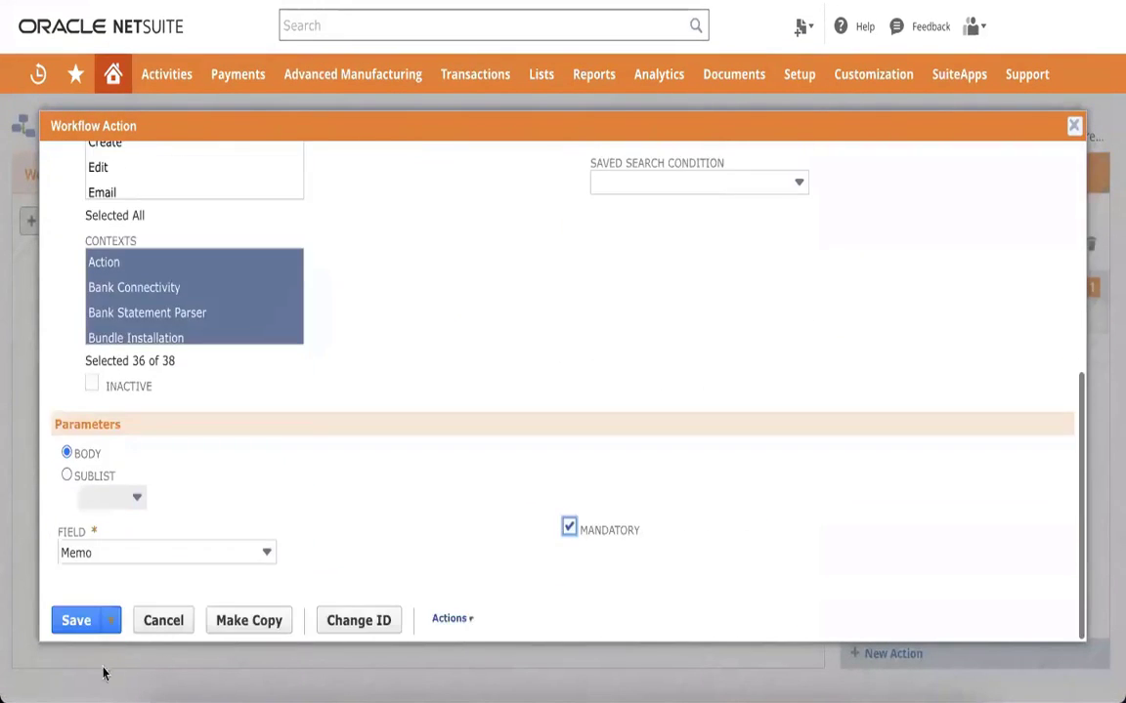
pyautogui.click(76, 622)
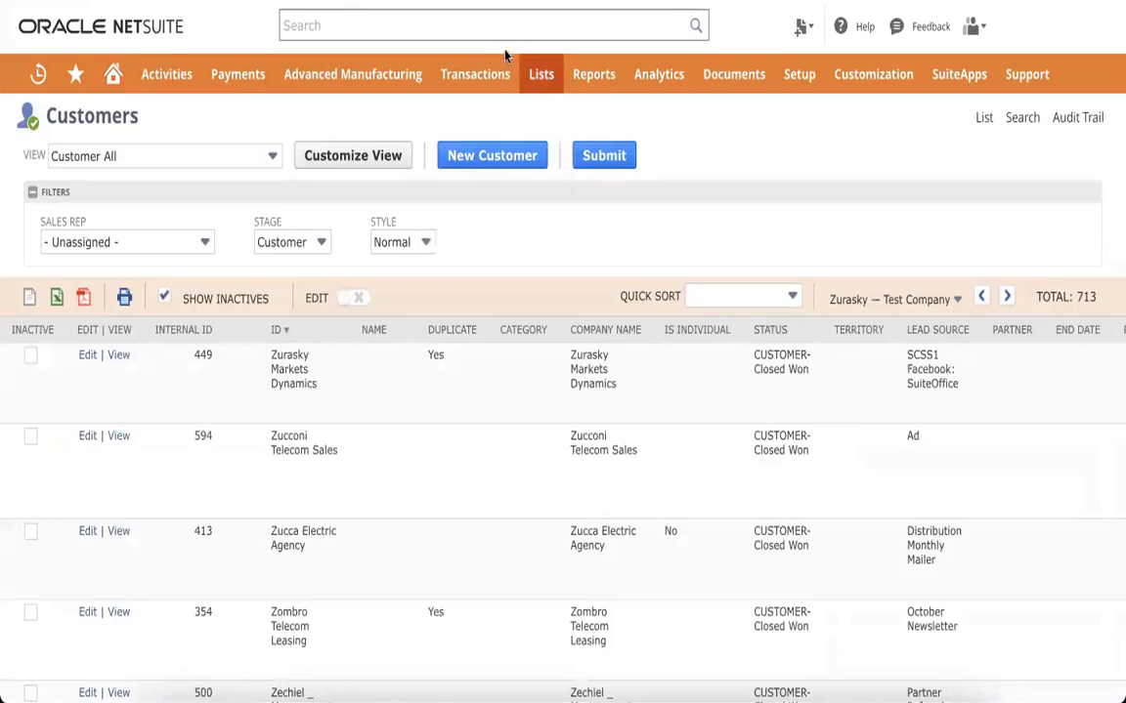
# Step: Open a new bill from Transactions > Payables > Enter Vendor Bills
pyautogui.moveTo(502, 74)
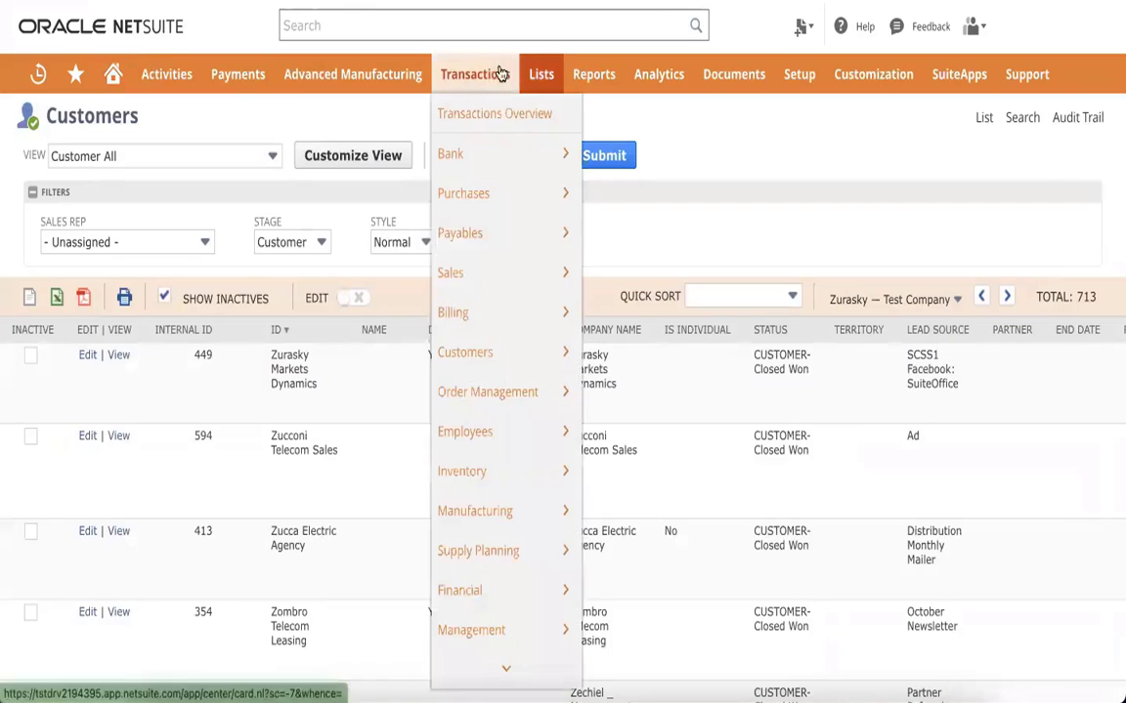
pyautogui.moveTo(471, 232)
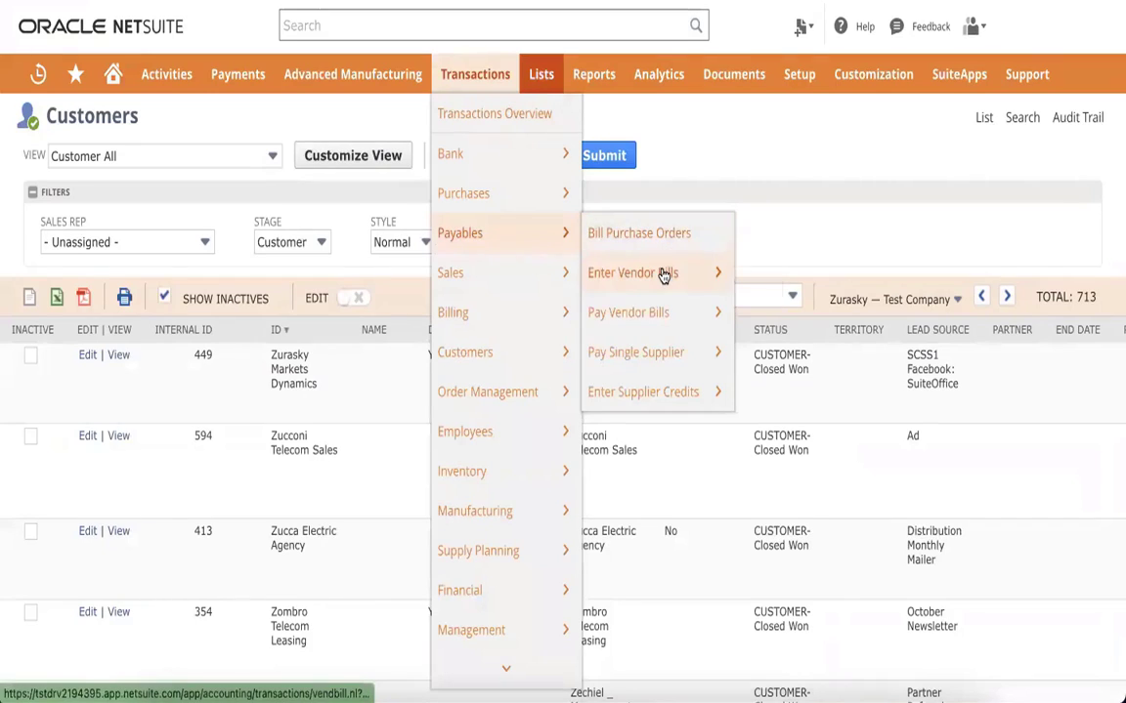
pyautogui.moveTo(663, 274)
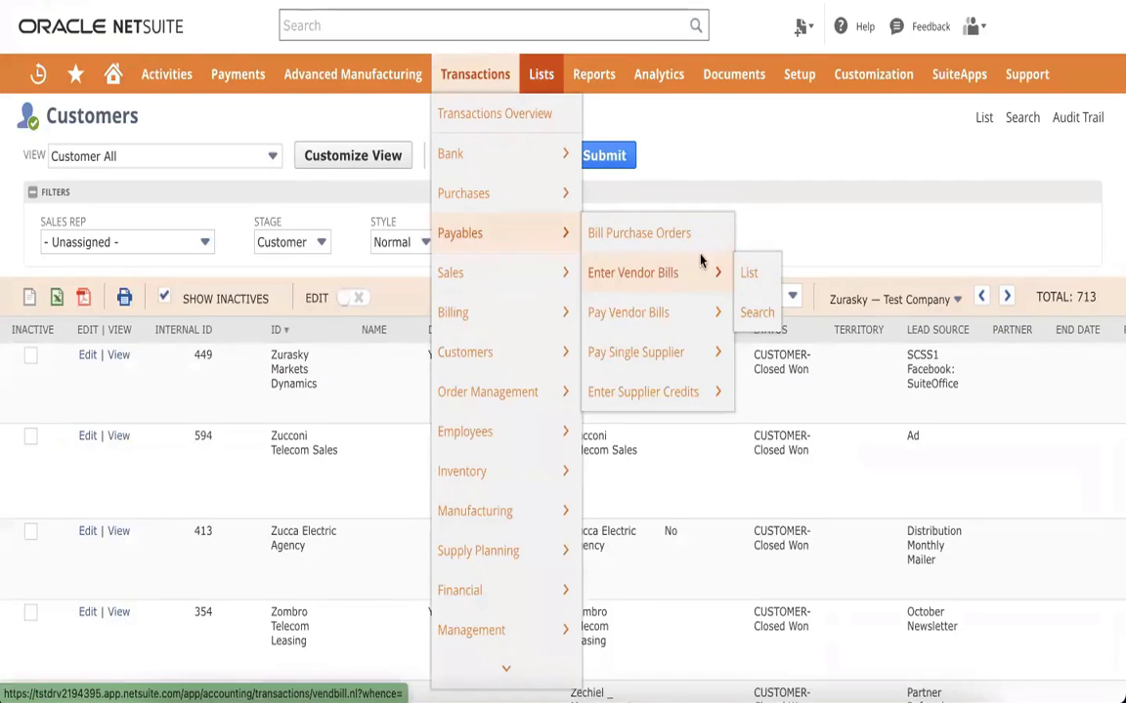
pyautogui.click(664, 274)
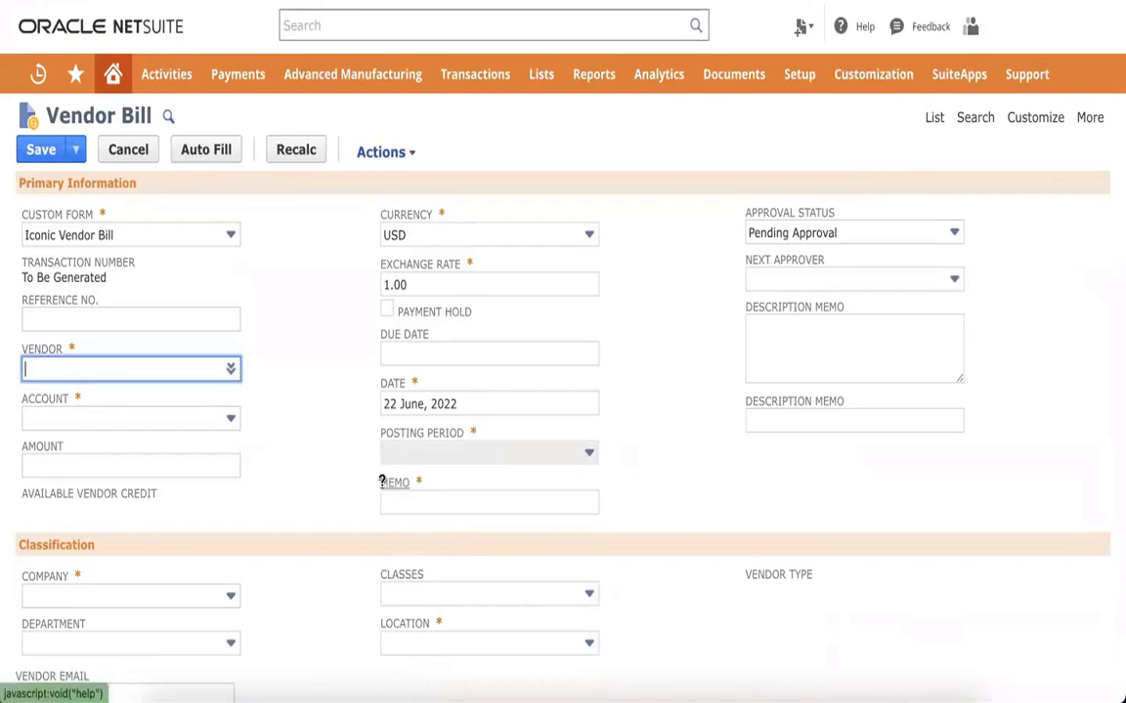
# Step: Highlight the required MEMO * label on the Vendor Bill form, then clear the highlight
pyautogui.moveTo(450, 475); pyautogui.dragTo(341, 474)
pyautogui.click(341, 474)
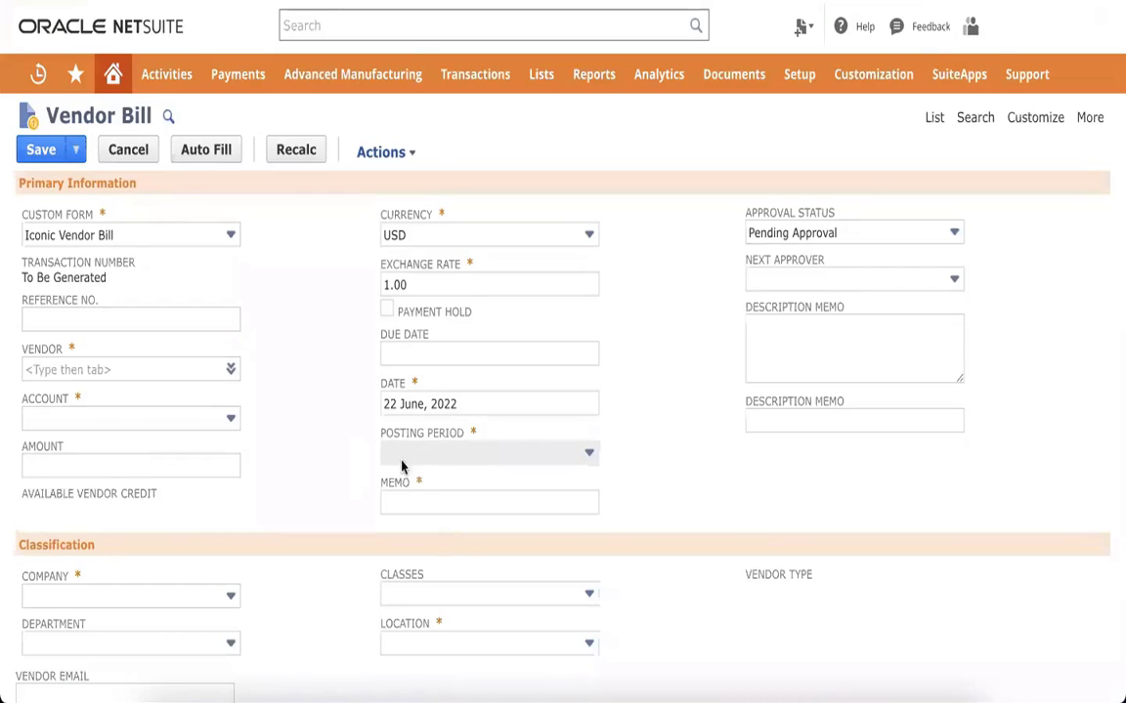
pyautogui.moveTo(437, 482); pyautogui.dragTo(379, 486)
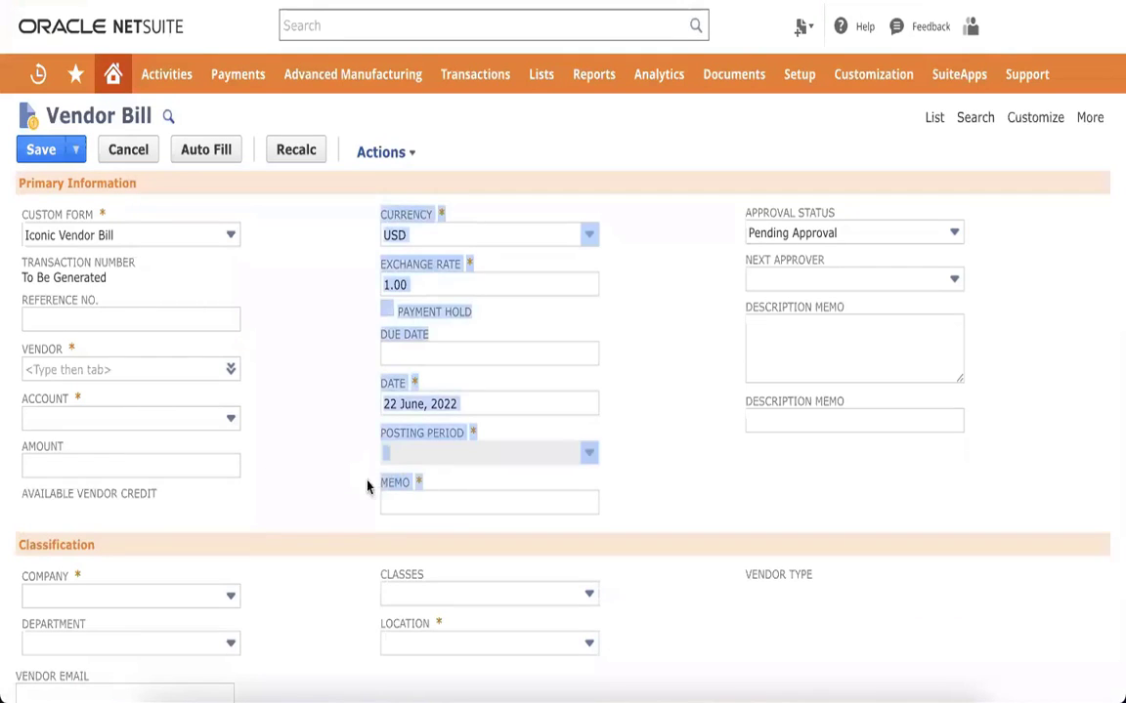
pyautogui.click(617, 282)
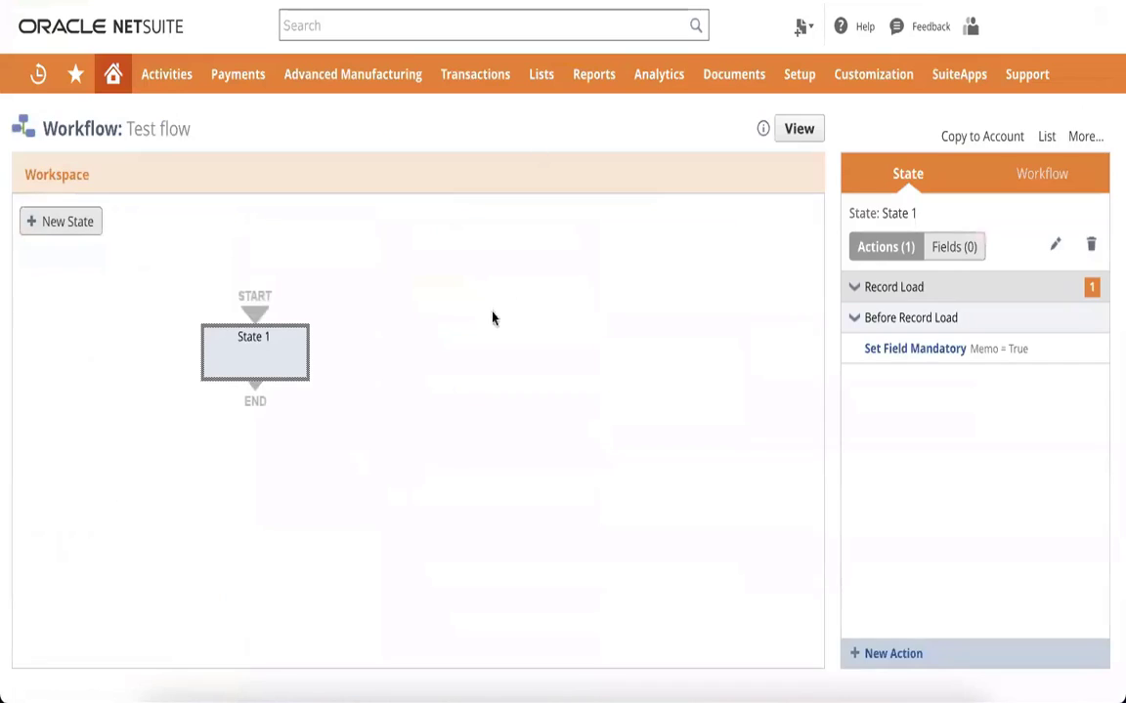
# Step: Deselect State 1 to show the Test flow summary on the Workflow tab
pyautogui.click(557, 375)
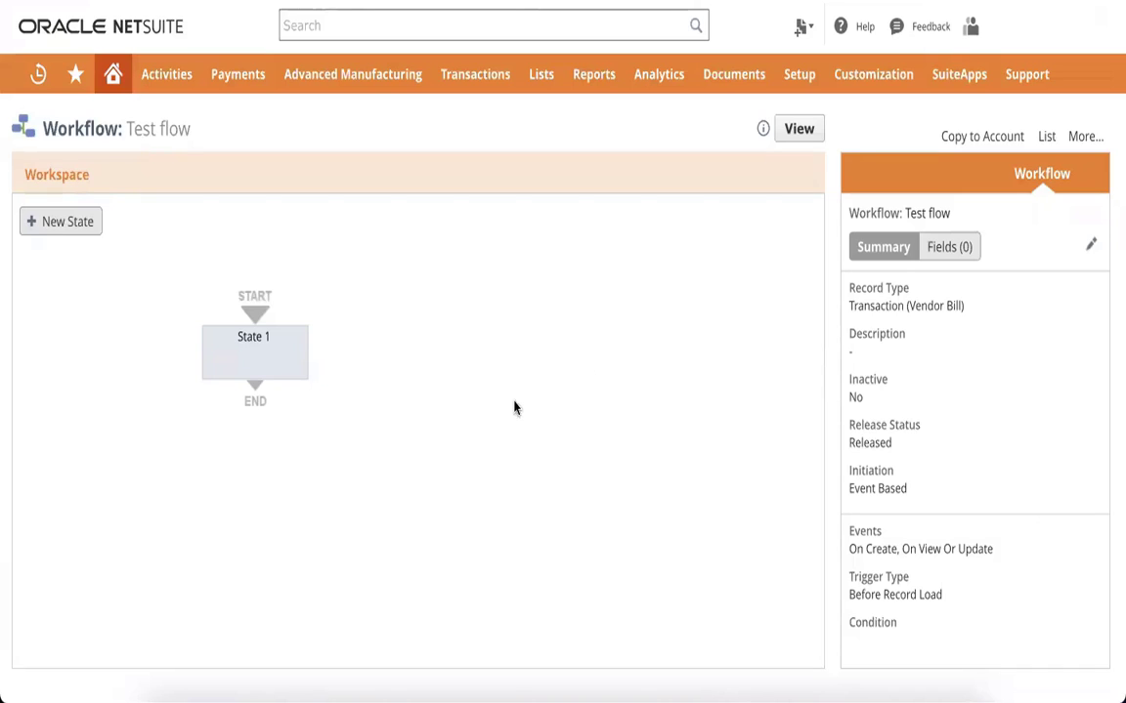
pyautogui.moveTo(264, 354)
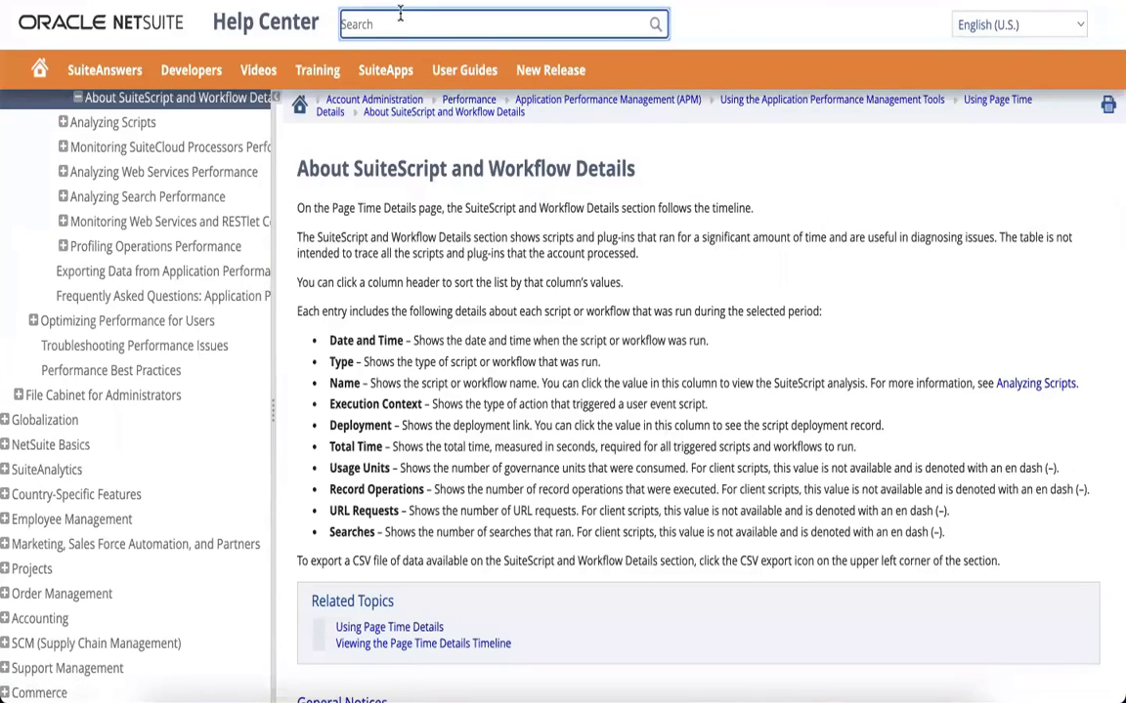
# Step: Search Help for 'workflow action script' and open the SuiteScript 2.x Workflow Action Script Type article
pyautogui.click(400, 14)
pyautogui.write('workflow action scrip')
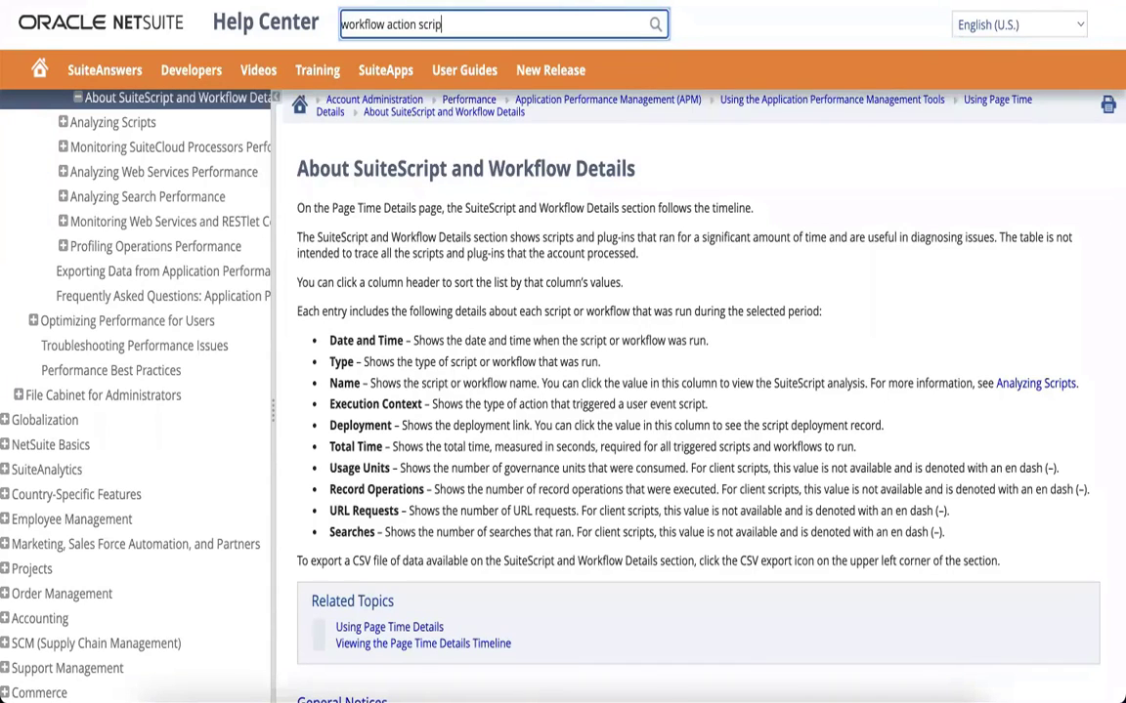
pyautogui.write('t')
pyautogui.press('Return')
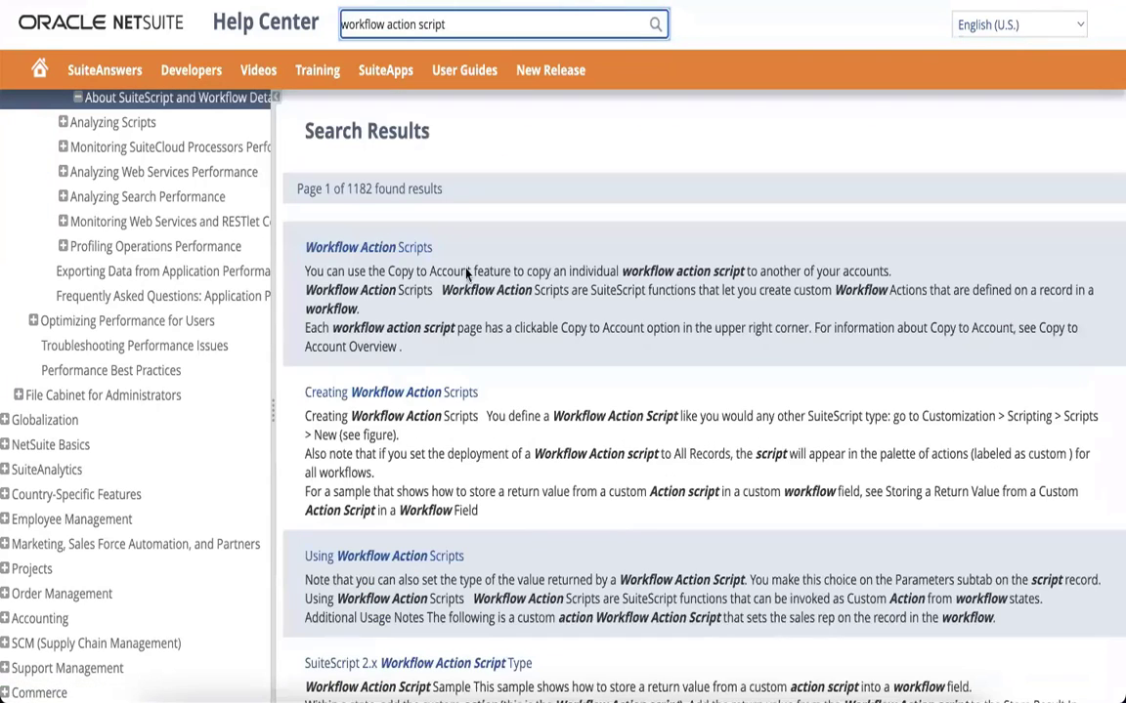
pyautogui.scroll(-4, 474, 284)
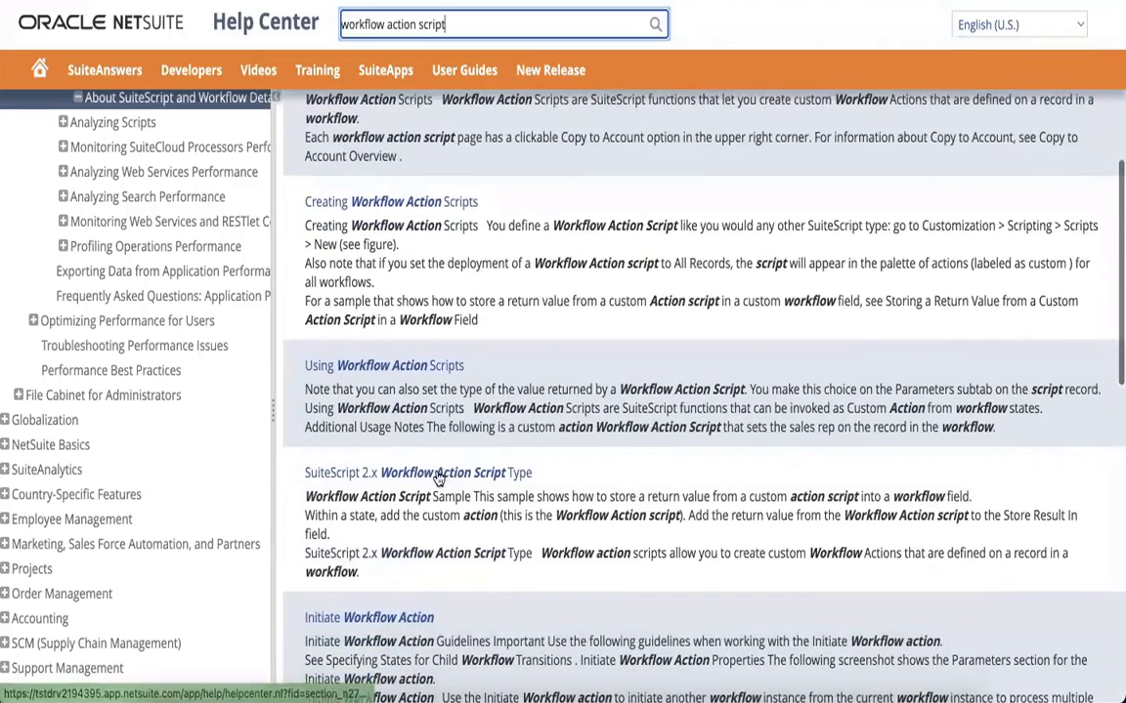
pyautogui.click(438, 474)
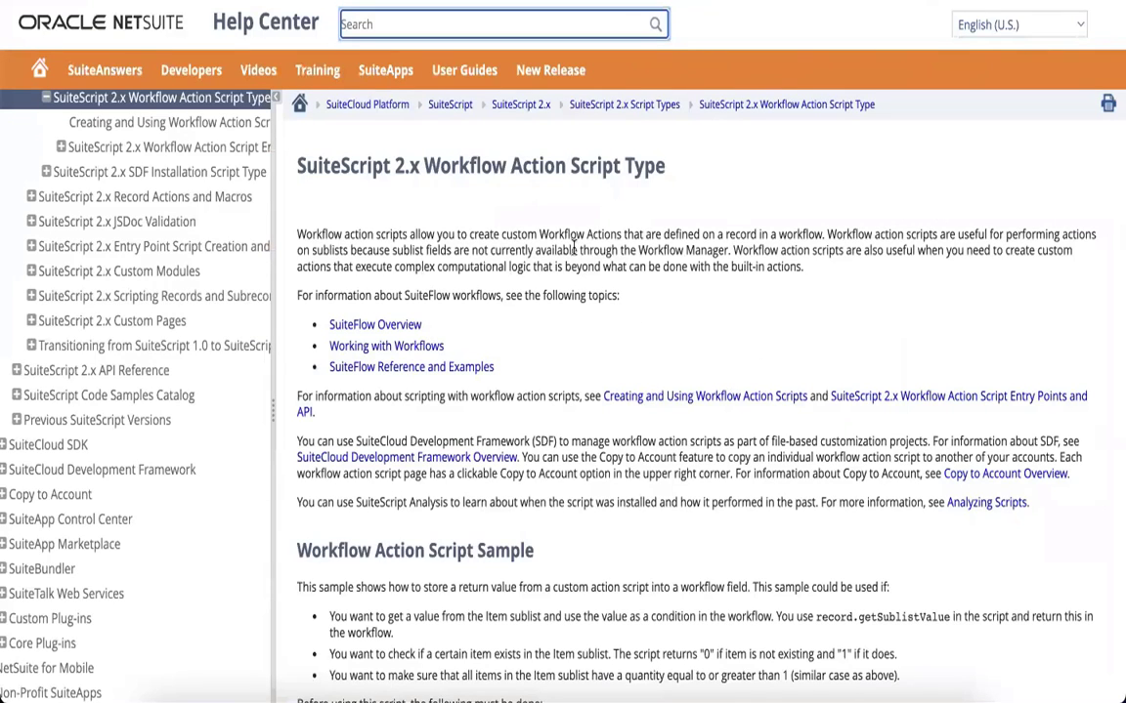
# Step: Highlight the explanation that sublist fields aren't available through the Workflow Manager
pyautogui.moveTo(579, 251); pyautogui.dragTo(728, 252)
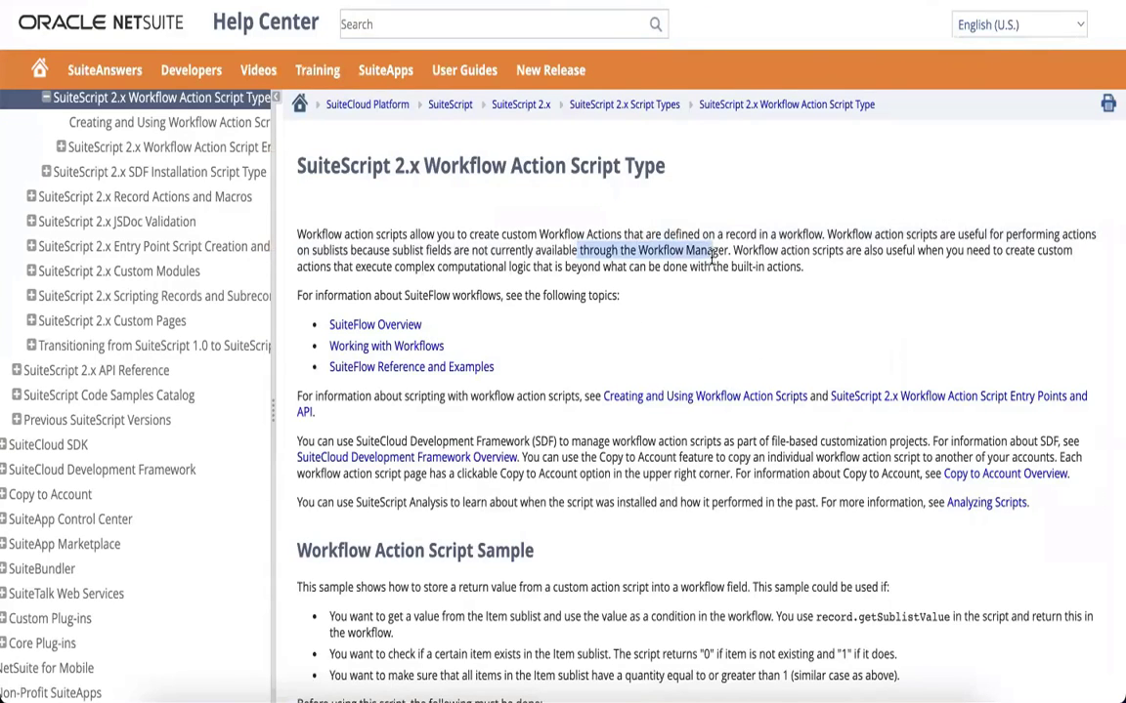
pyautogui.click(763, 234)
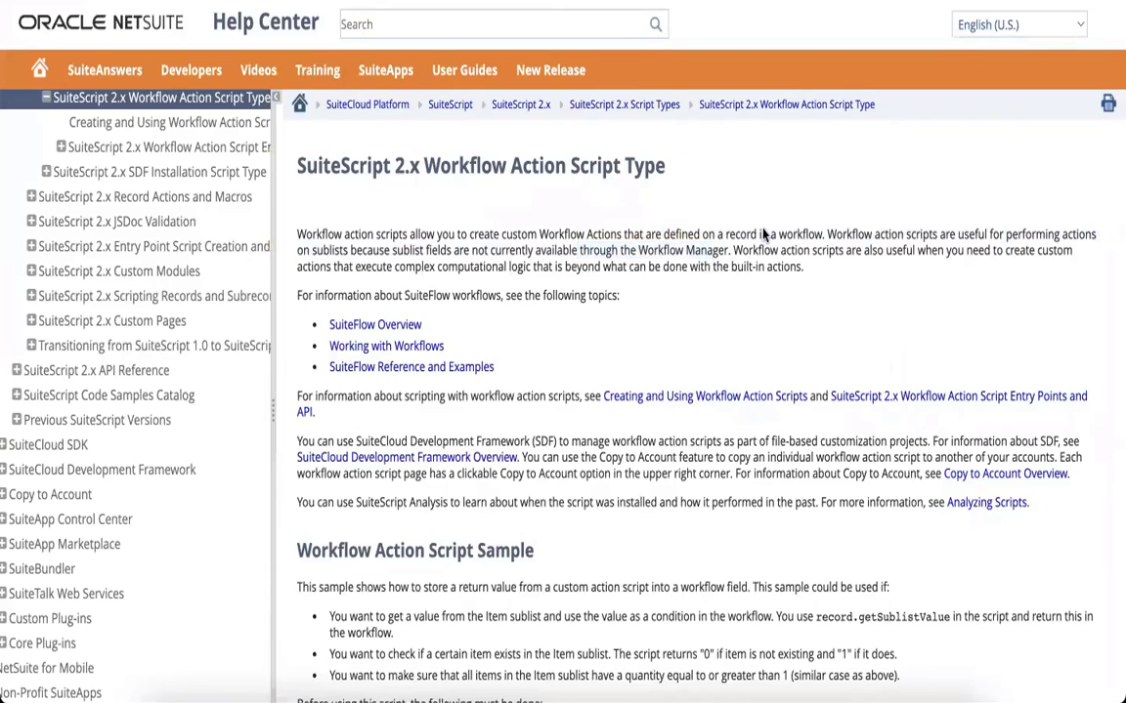
pyautogui.tripleClick(858, 238)
pyautogui.click(874, 271)
pyautogui.moveTo(367, 252); pyautogui.dragTo(726, 251)
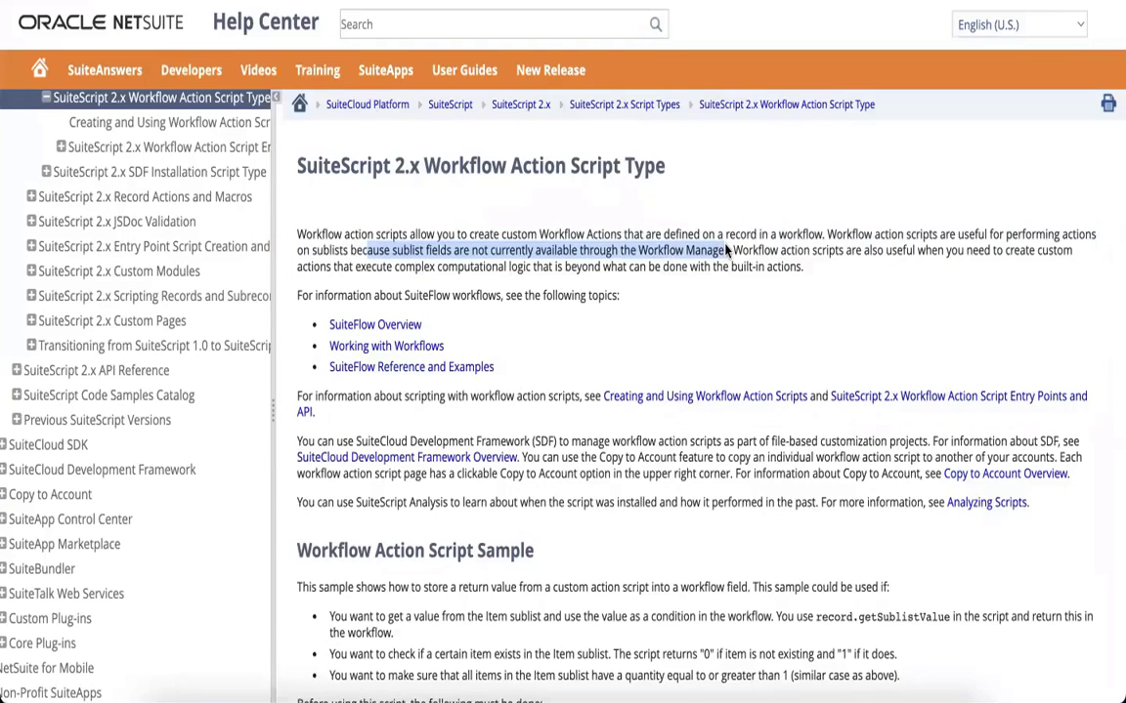
pyautogui.moveTo(726, 252); pyautogui.dragTo(729, 250)
# Step: Scroll down to the Workflow Action Script Sample's onAction code block
pyautogui.scroll(-5, 719, 357)
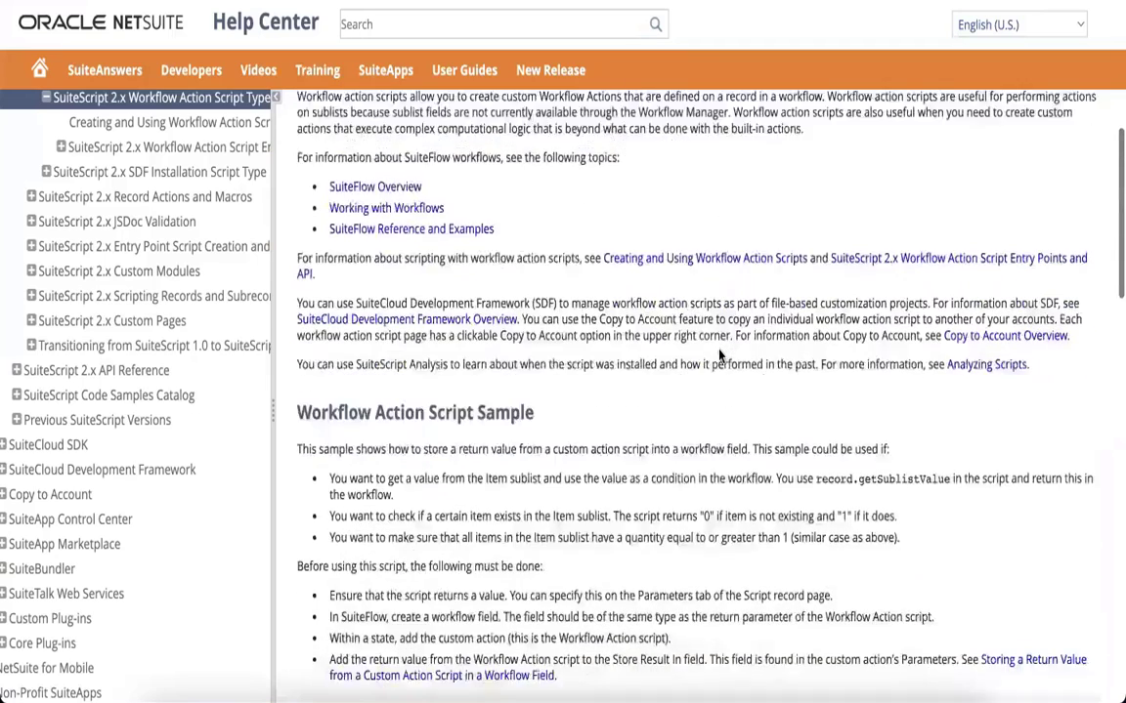
pyautogui.scroll(-3, 719, 356)
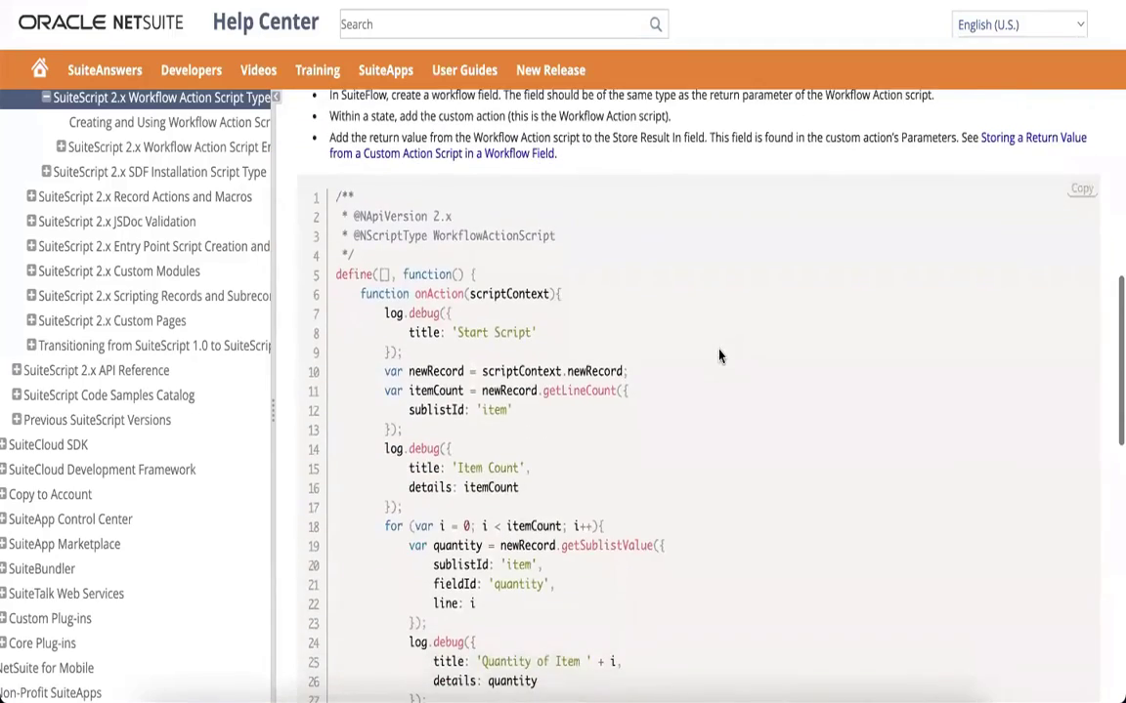
pyautogui.scroll(1, 719, 357)
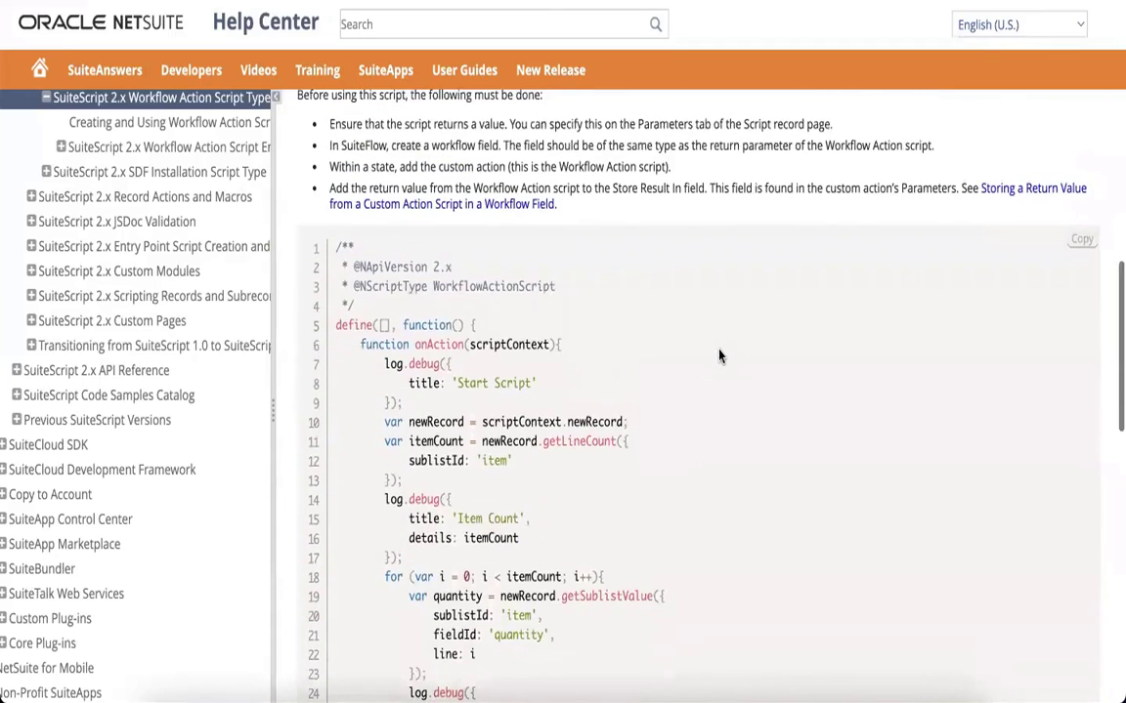